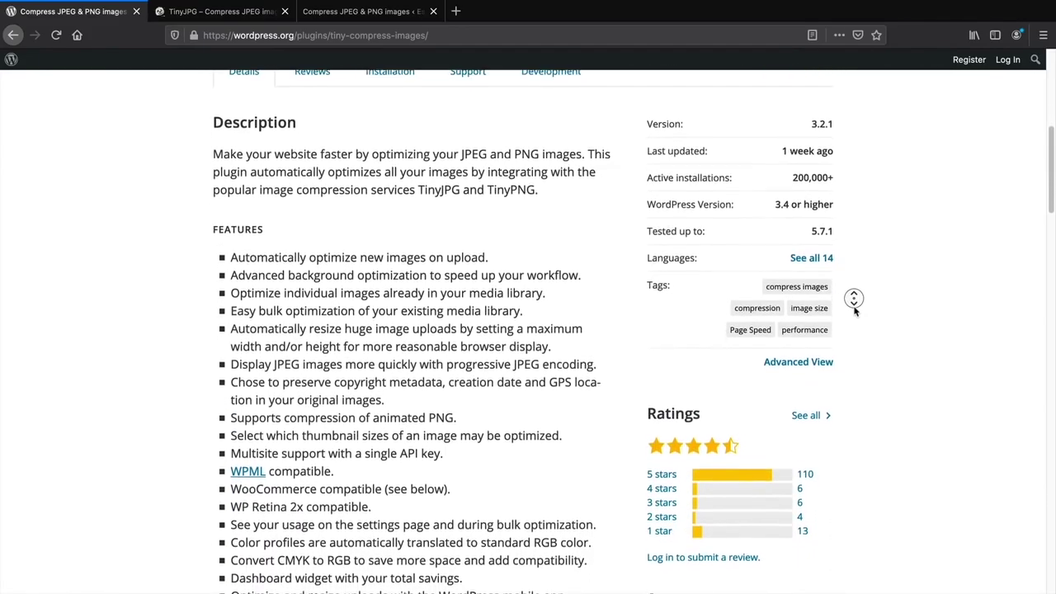
- Set new image uploads to compress in the background in the Compress JPEG & PNG images settings and review the image sizes
click(848, 304)
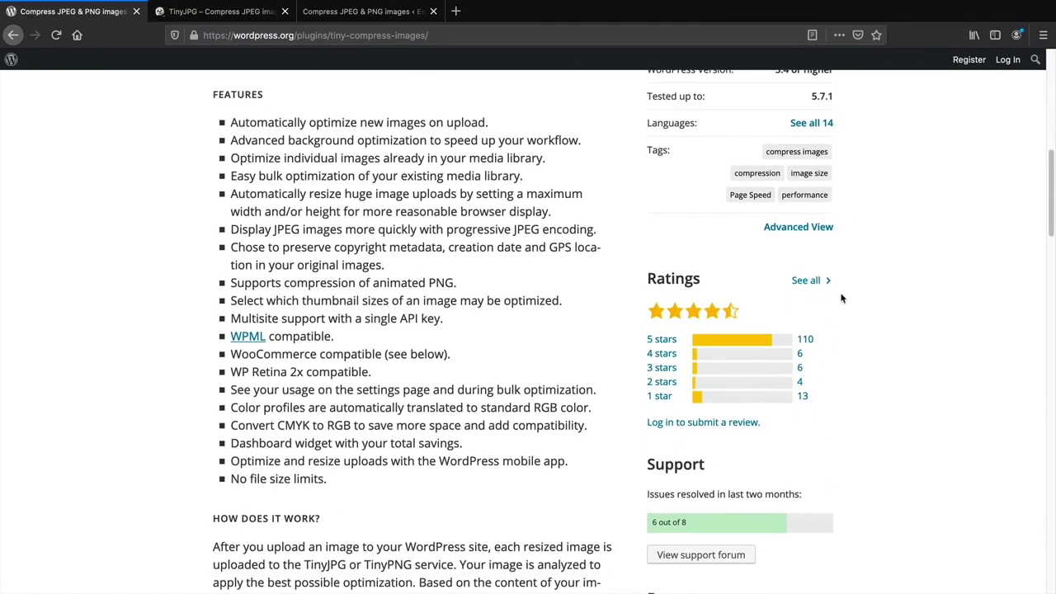
click(388, 11)
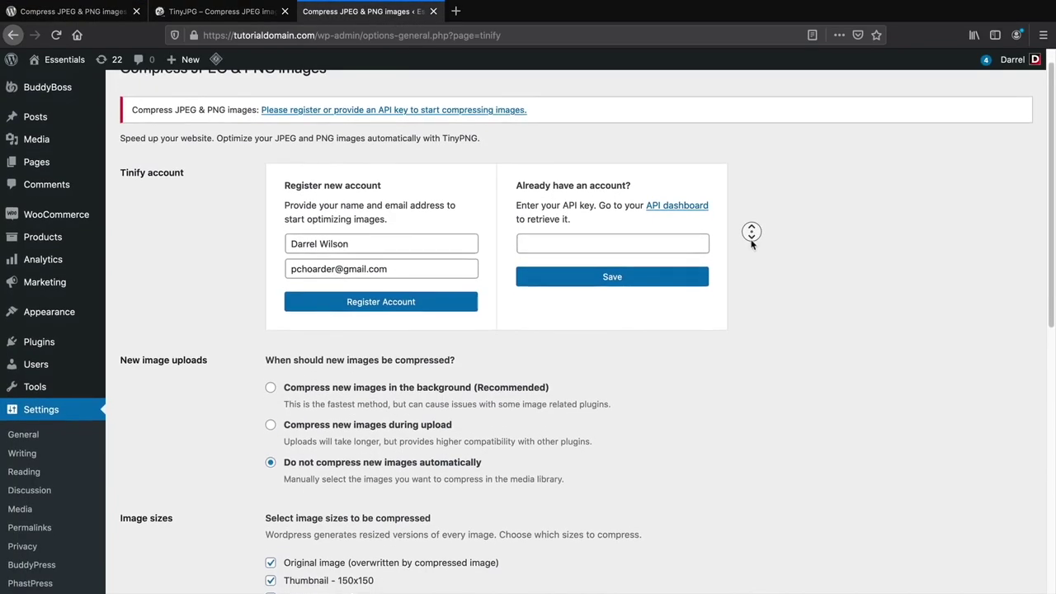
click(752, 245)
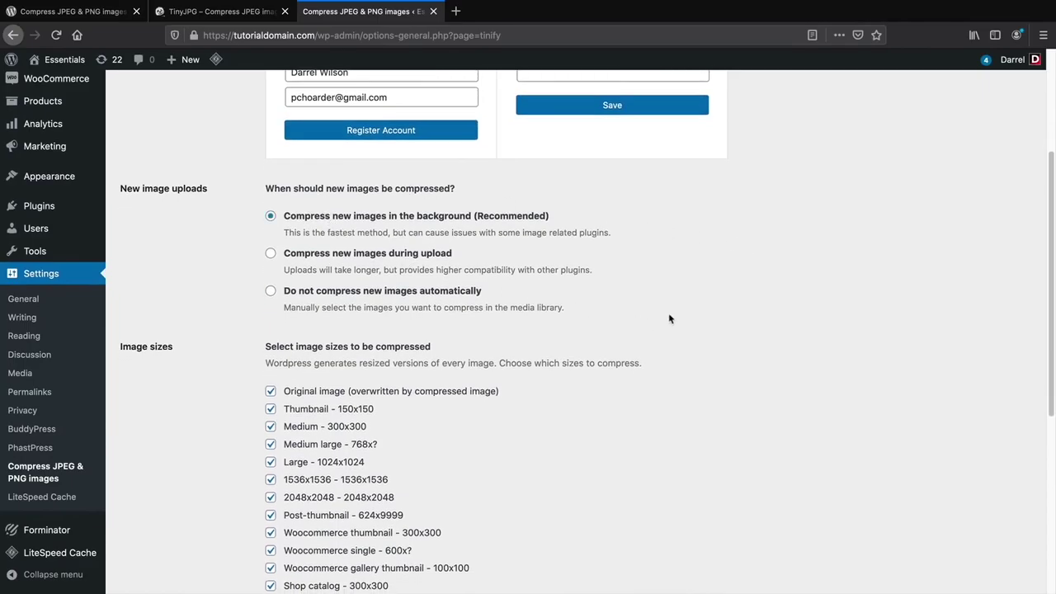
drag(1050, 279, 1049, 429)
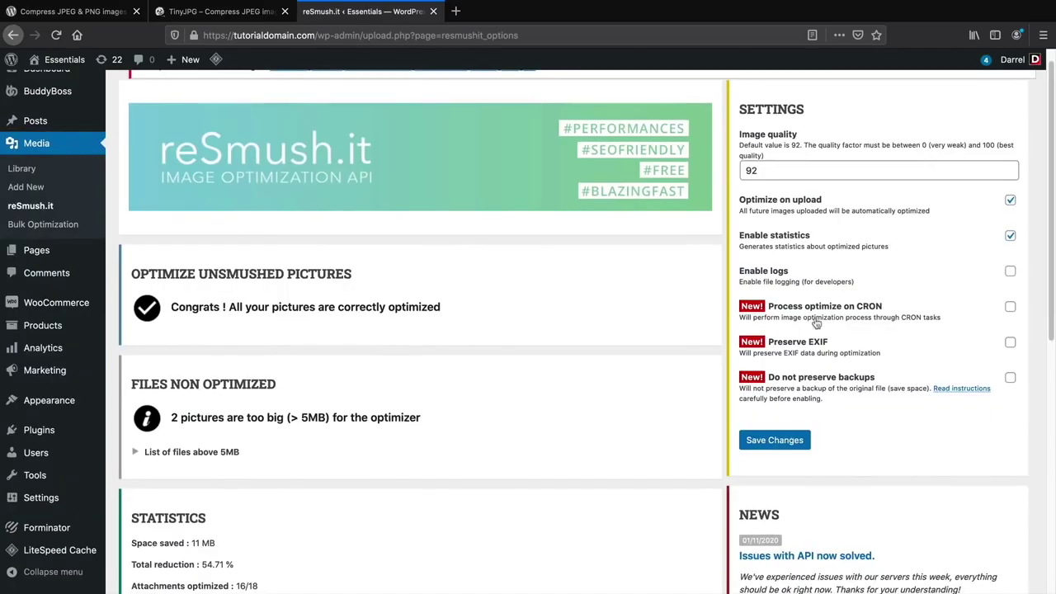
- Enable logs and optimization processing on CRON in the reSmush.it settings
click(1010, 236)
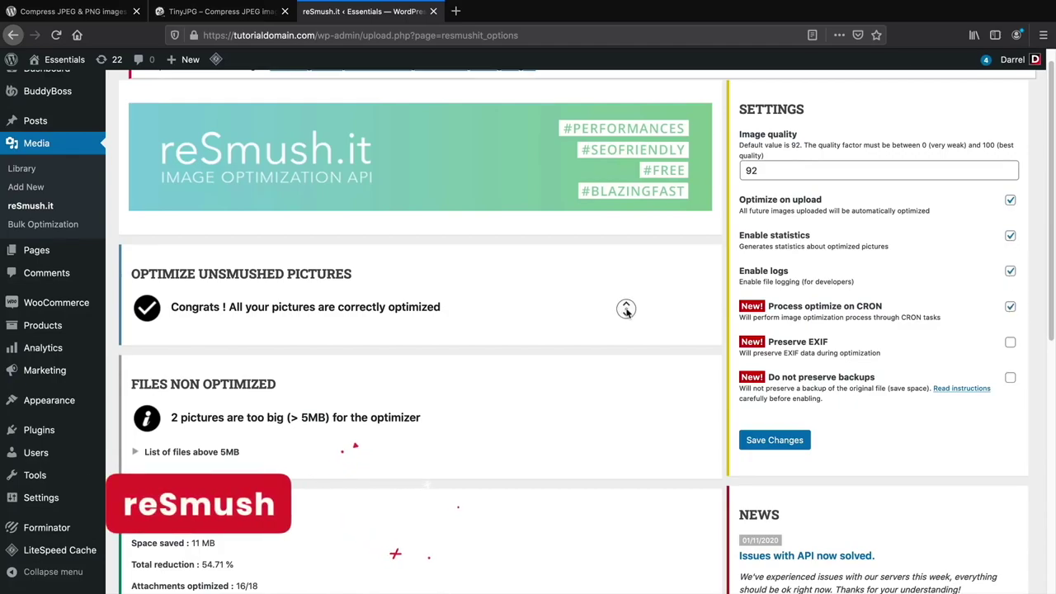
- Examine the reSmush.it status of unsmushed and non-optimized pictures, and expand the list of files above 5MB
scroll(626, 309, down, 1)
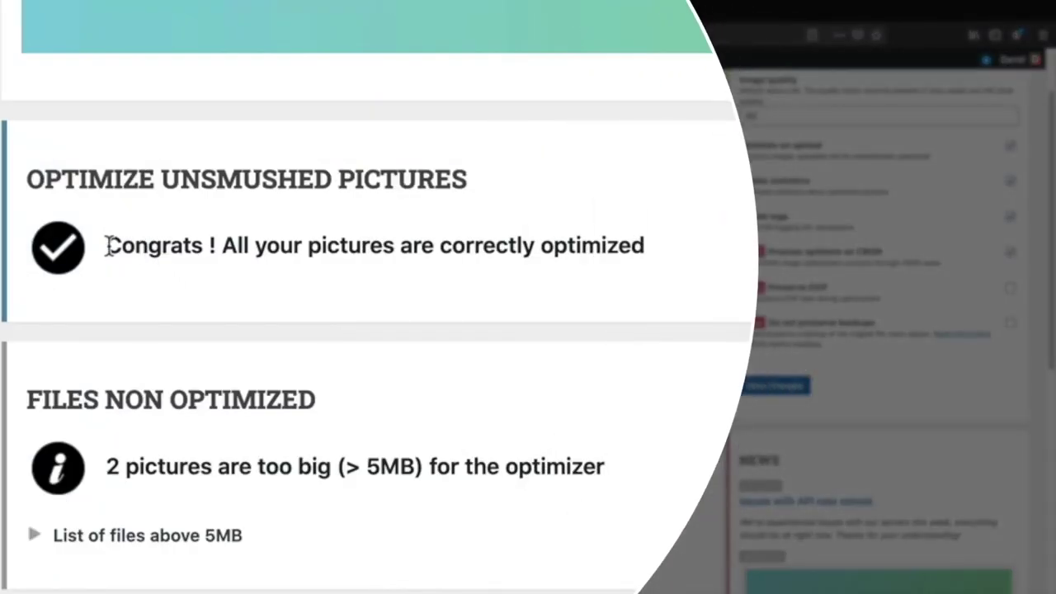
drag(173, 251, 305, 260)
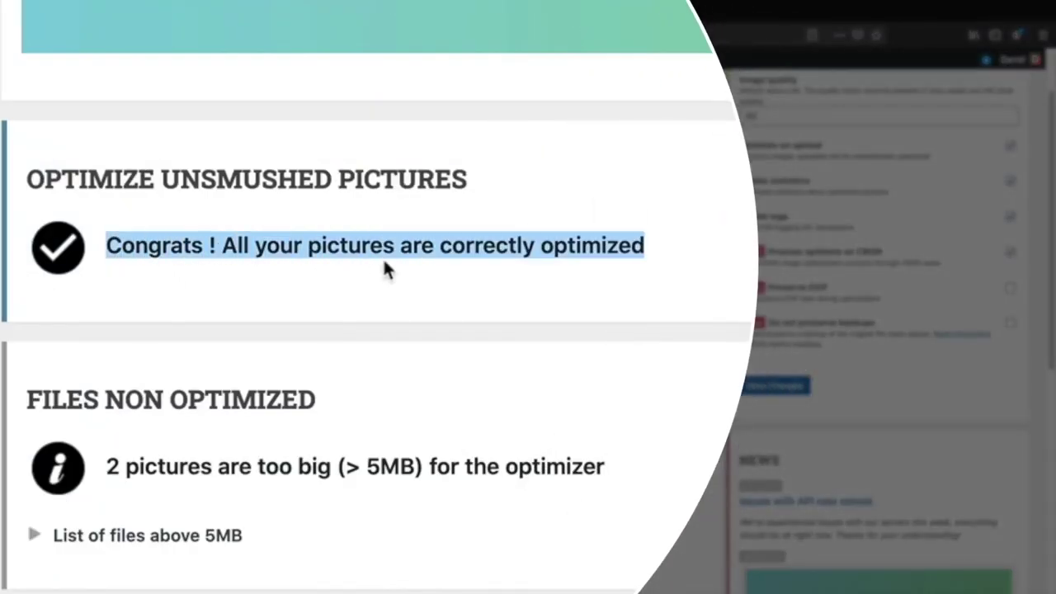
click(676, 247)
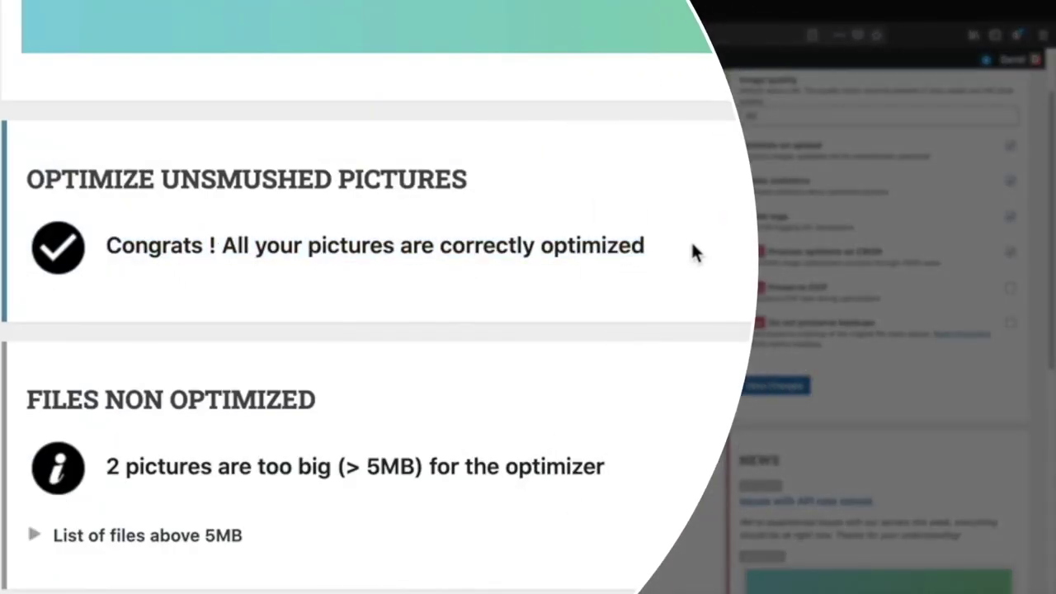
click(218, 541)
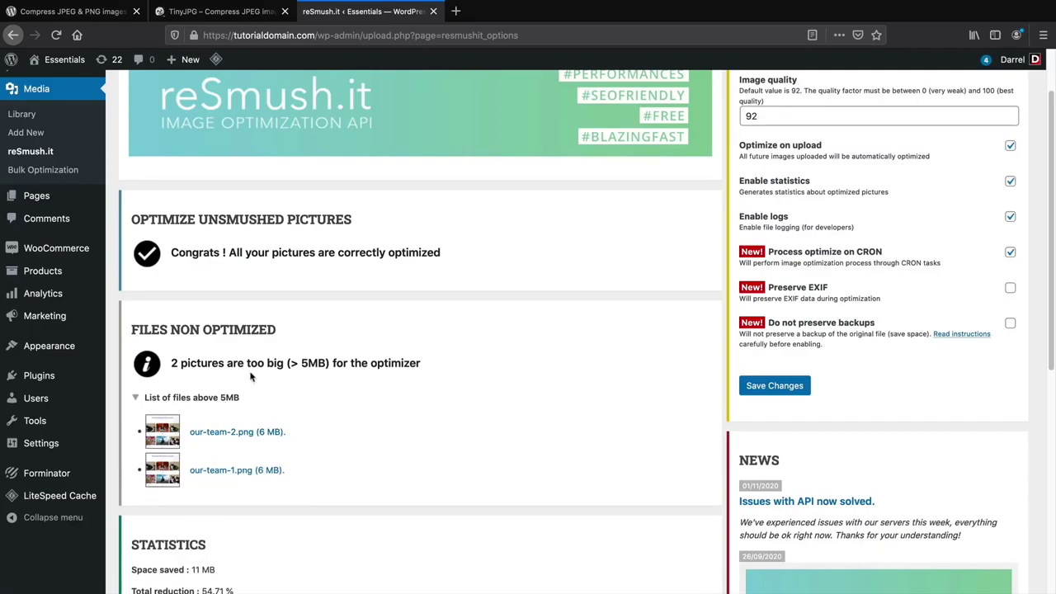
drag(179, 364, 305, 357)
click(427, 370)
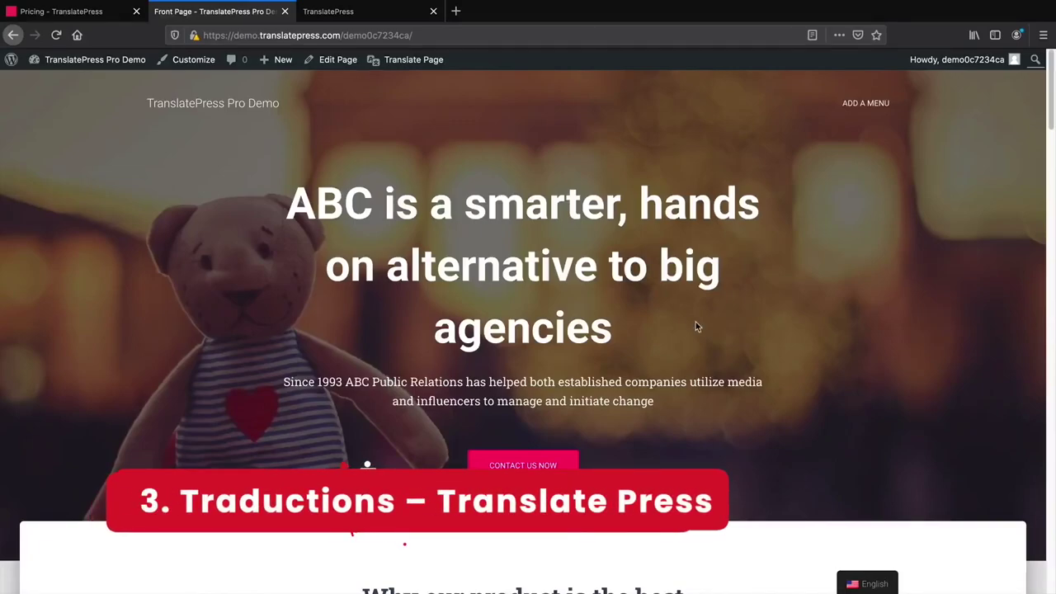
- Switch the TranslatePress demo front page to Spanish and examine its translated main heading
click(877, 561)
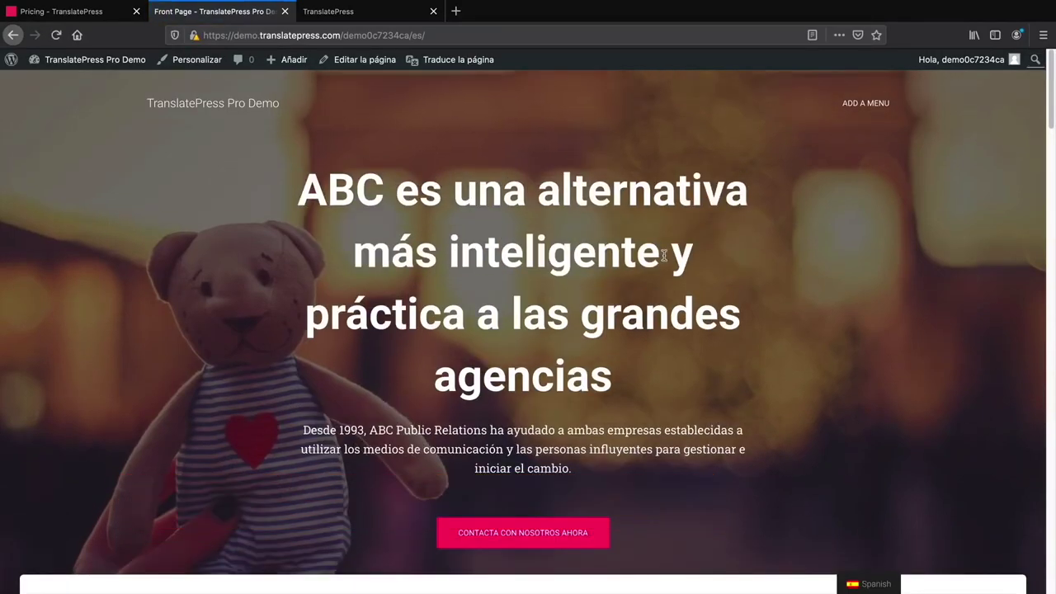
drag(724, 191, 302, 198)
click(306, 208)
- Enable automatic translation in TranslatePress and open the front page's main heading for translation in the visual editor
mouse_move(123, 66)
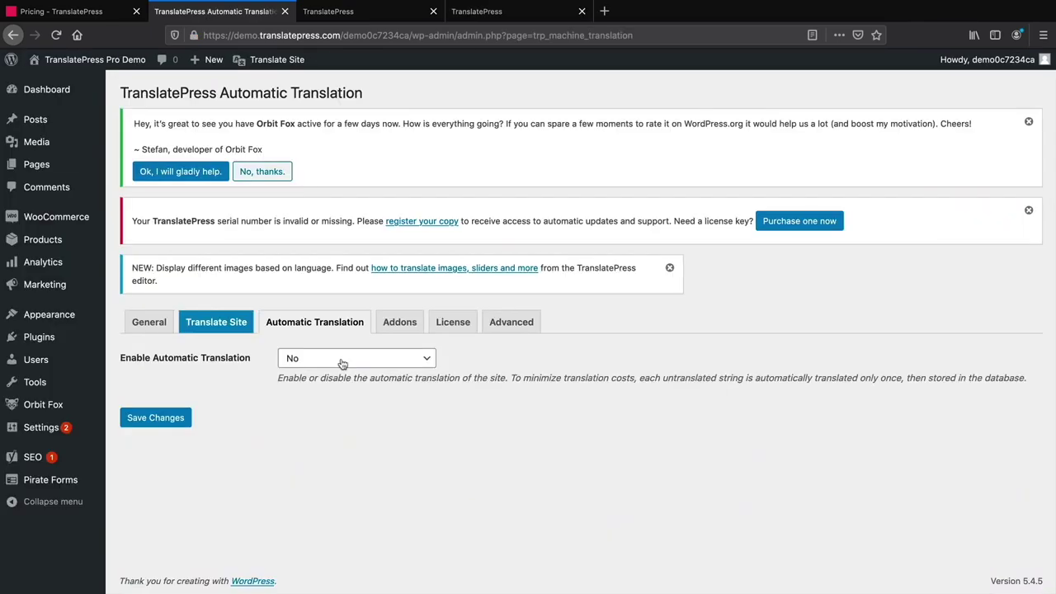
click(340, 362)
click(343, 375)
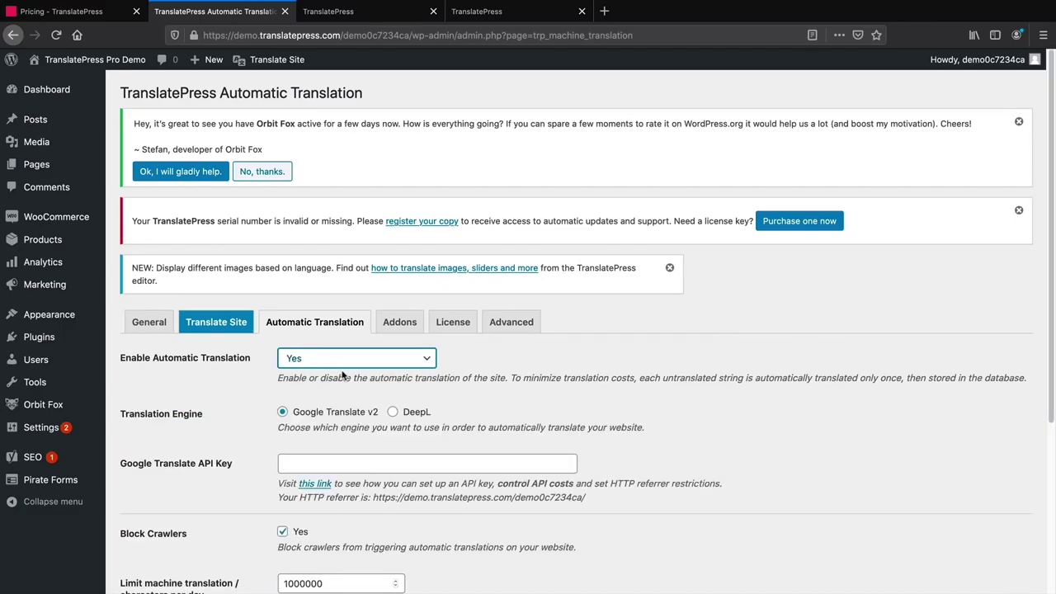
middle_click(369, 385)
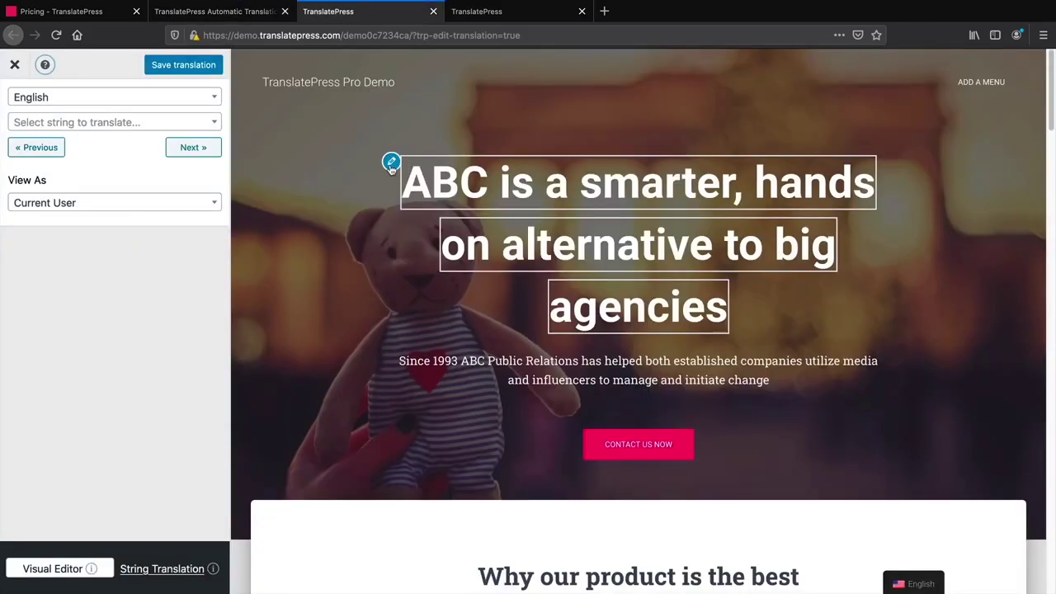
click(391, 163)
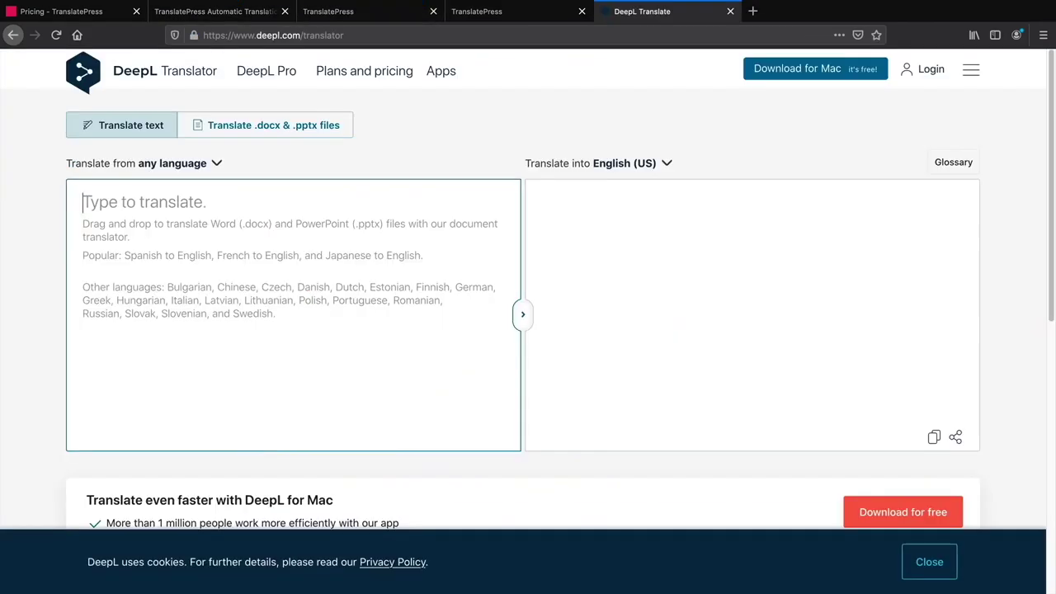
- Translate "Hello!" in DeepL Translator and choose a different target language than English (US)
text(Hello!)
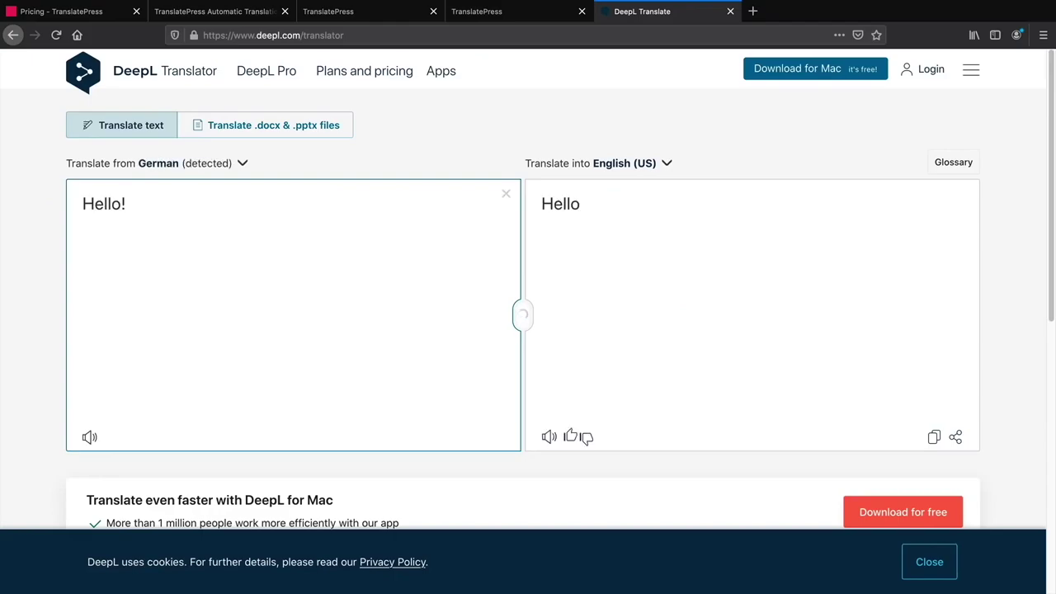
click(624, 162)
click(624, 288)
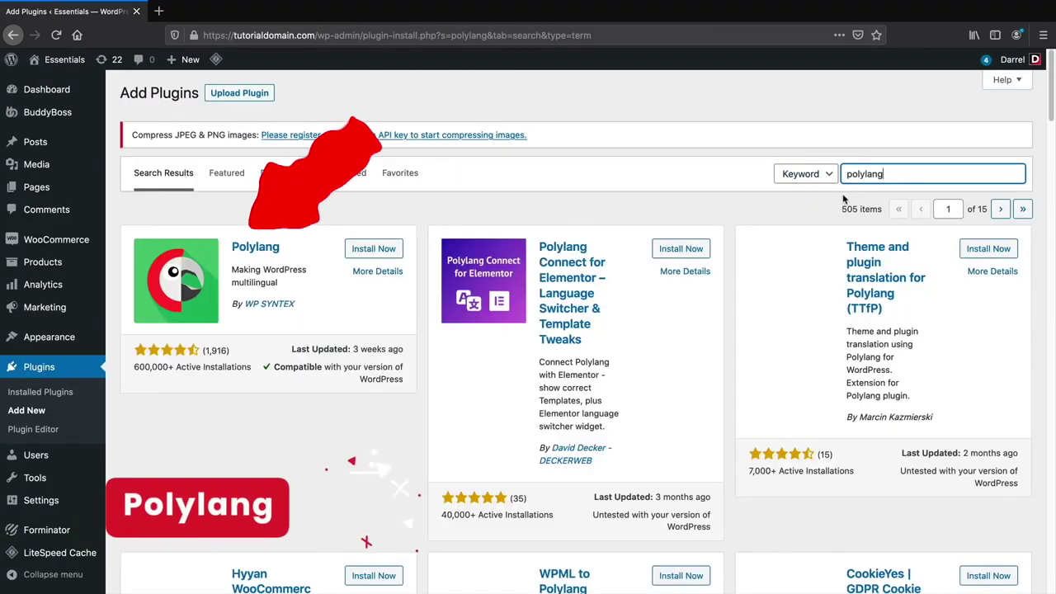
- Install the Polylang plugin on the WordPress site and activate Lingotek for automatic translation
click(382, 249)
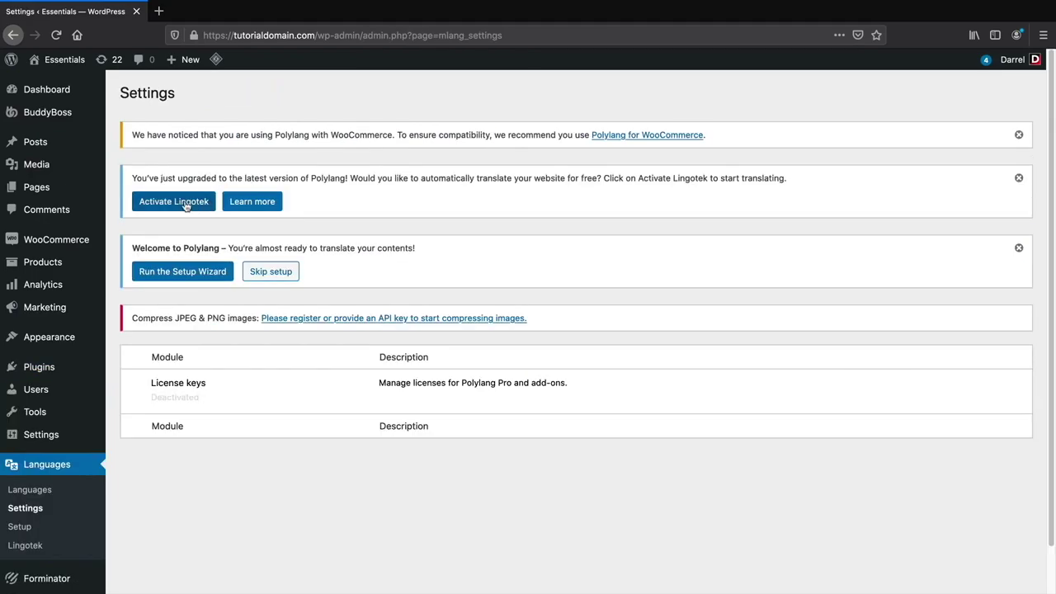
click(186, 205)
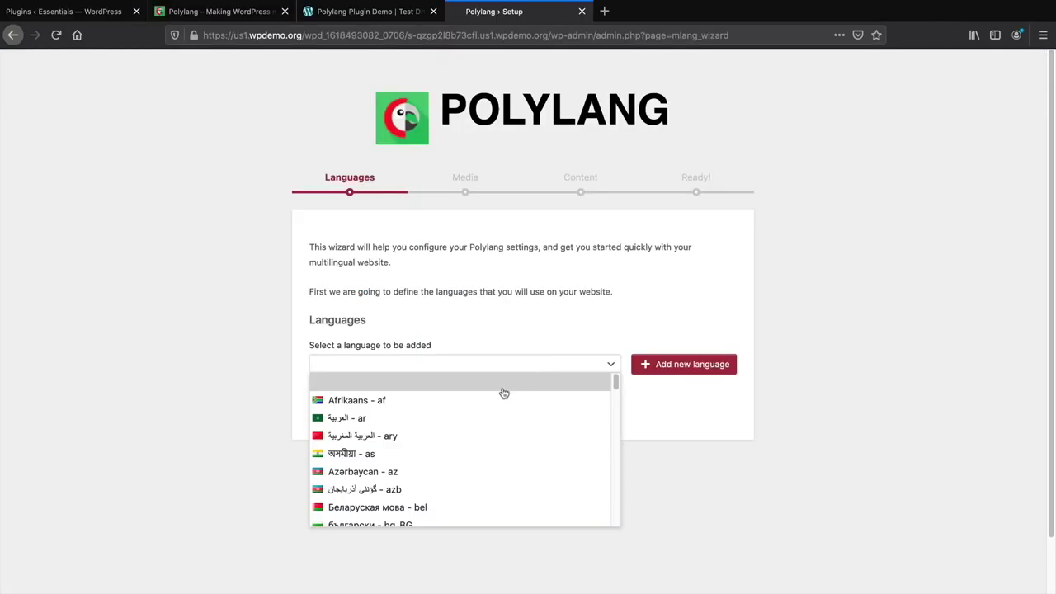
- Add the azb language in the Languages stage of the Polylang setup wizard and continue
click(472, 489)
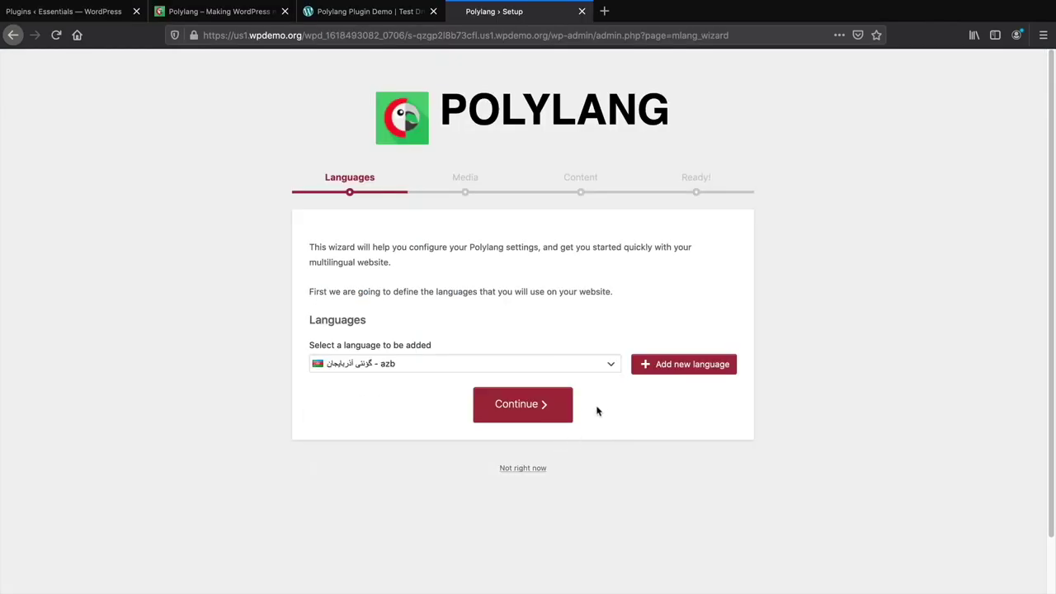
click(648, 374)
click(542, 455)
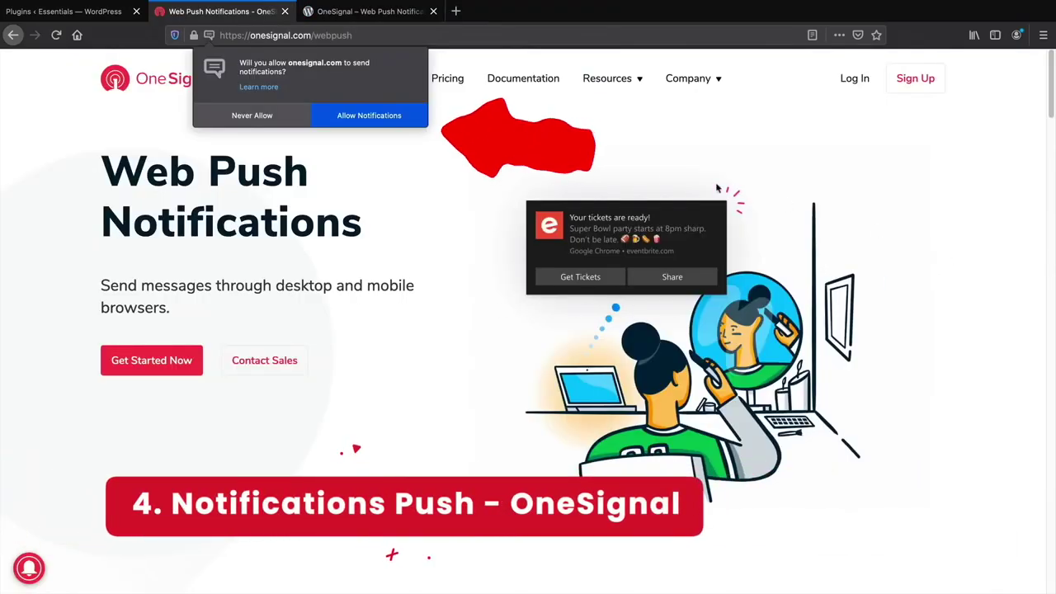
- Allow notifications from onesignal.com, browse the Web Push Notifications page, and bring up the OneSignal plugin page
click(356, 117)
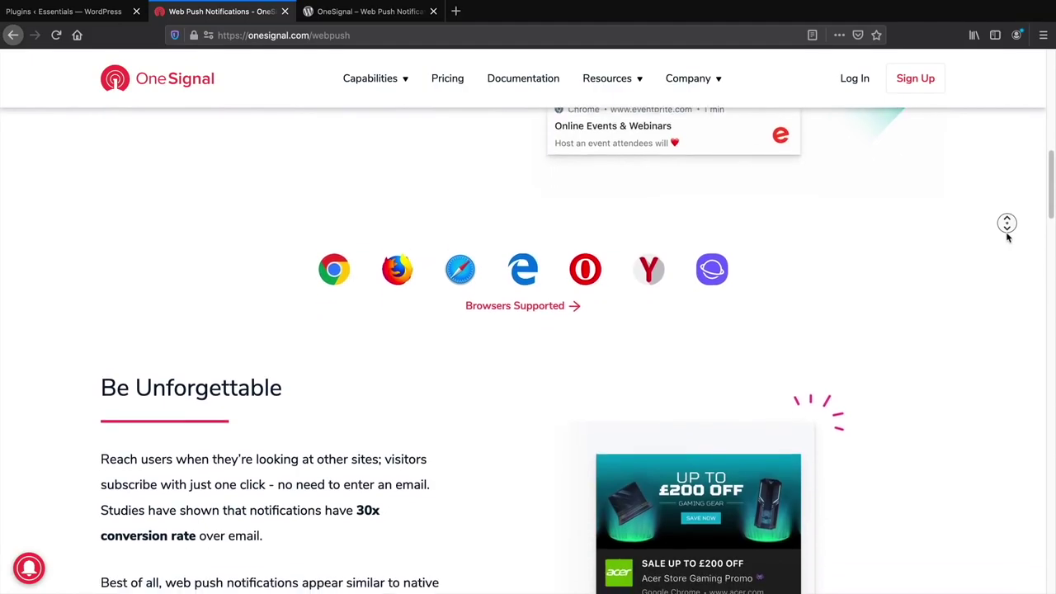
click(1008, 238)
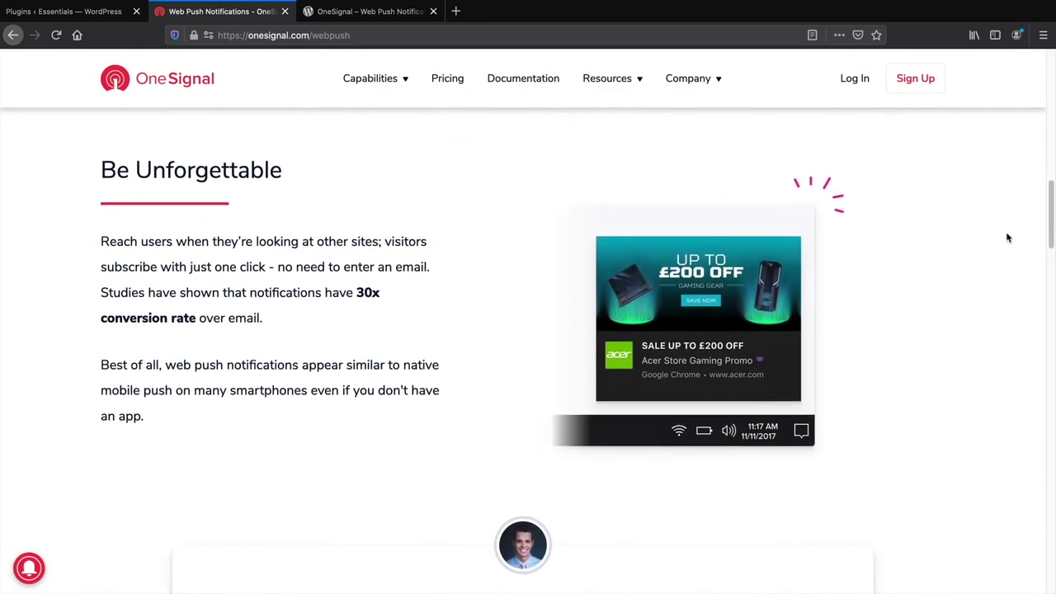
click(398, 15)
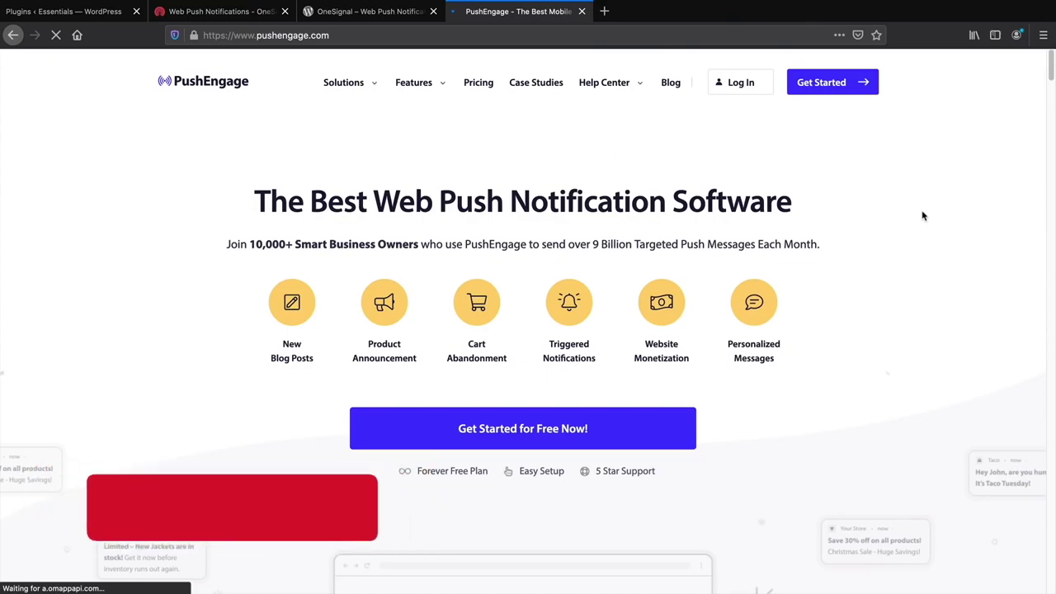
- Open the PushEngage pricing page and examine the Free plan
click(478, 83)
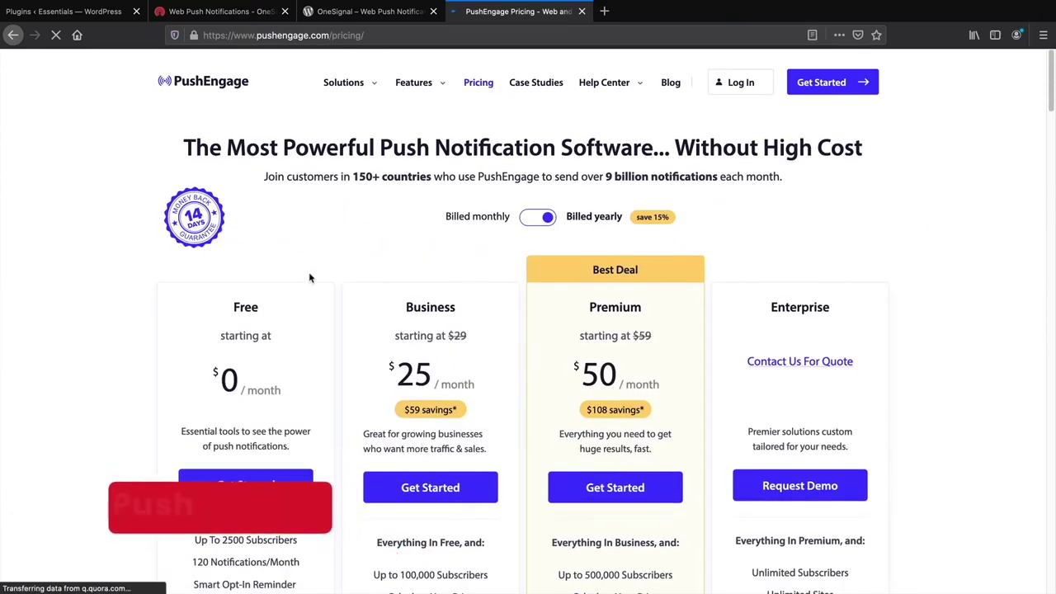
double_click(234, 307)
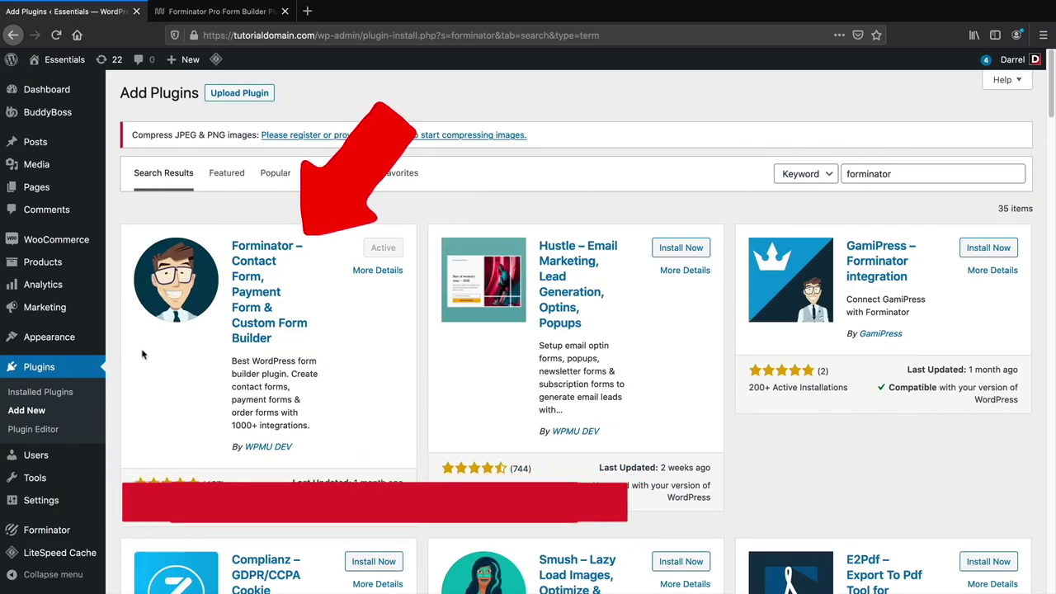
- Create a new Forminator form from the Contact Form template
mouse_move(75, 533)
click(154, 427)
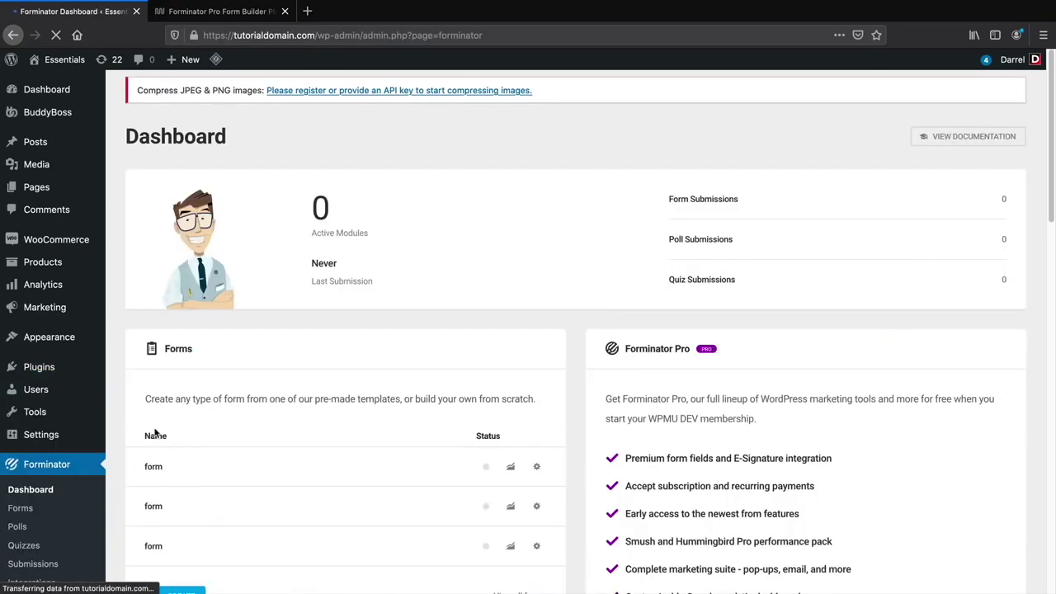
click(238, 139)
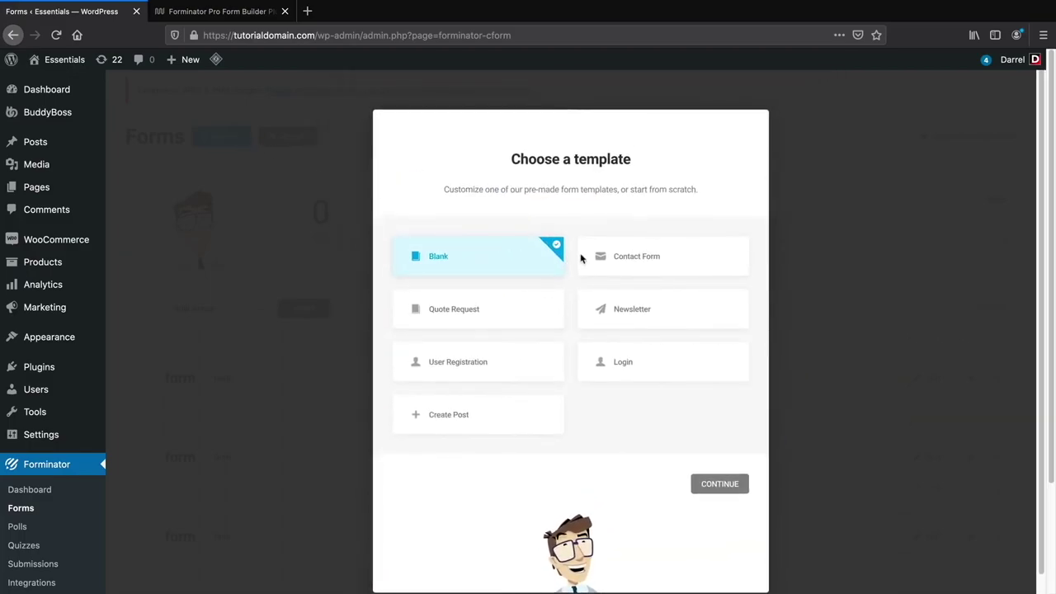
click(614, 258)
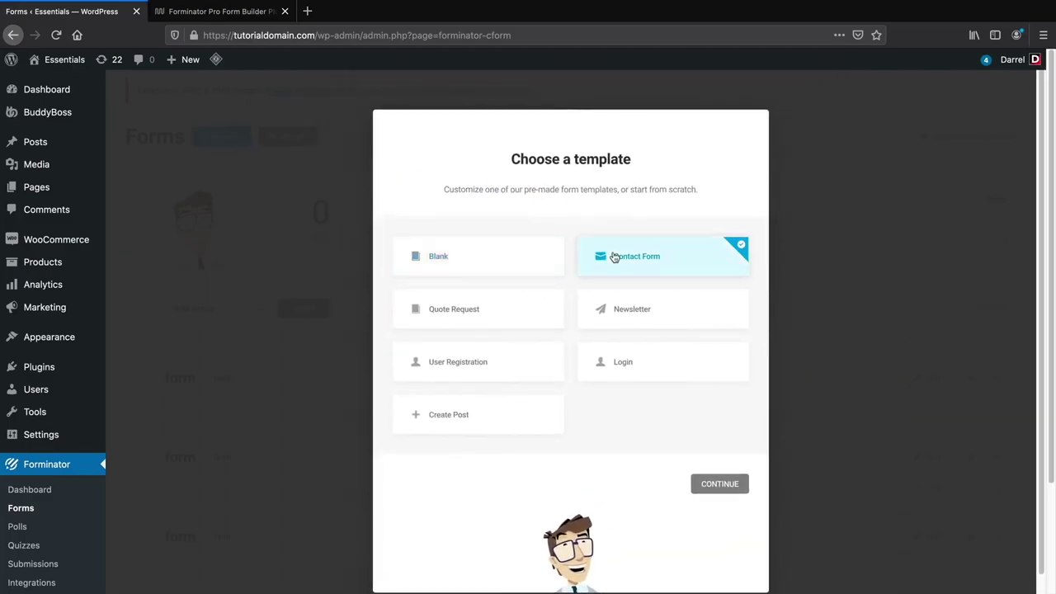
click(710, 486)
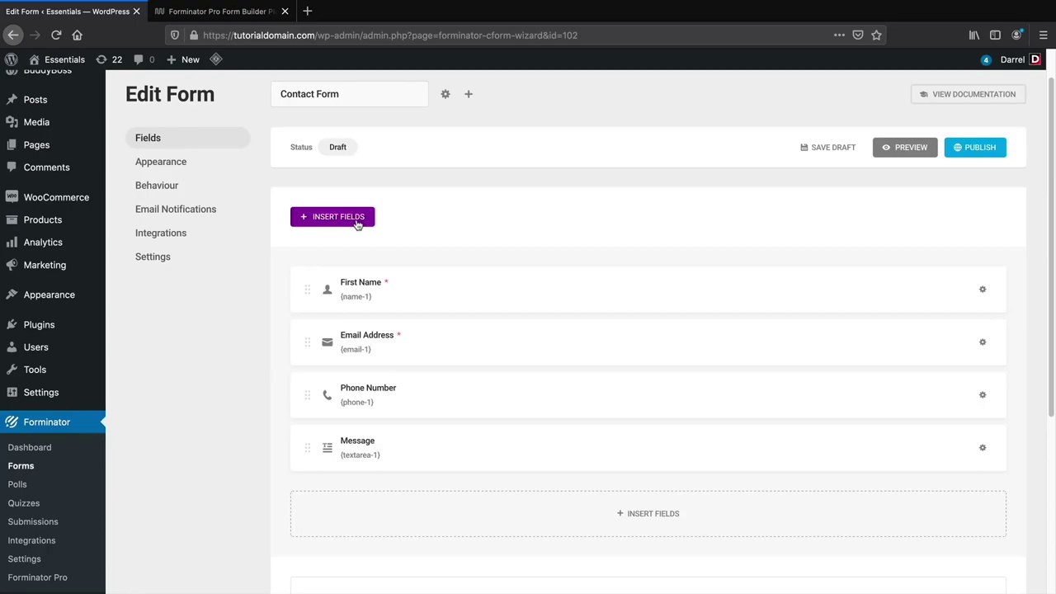
- Insert Currency and GDPR Approval fields into the form and preview it
click(358, 219)
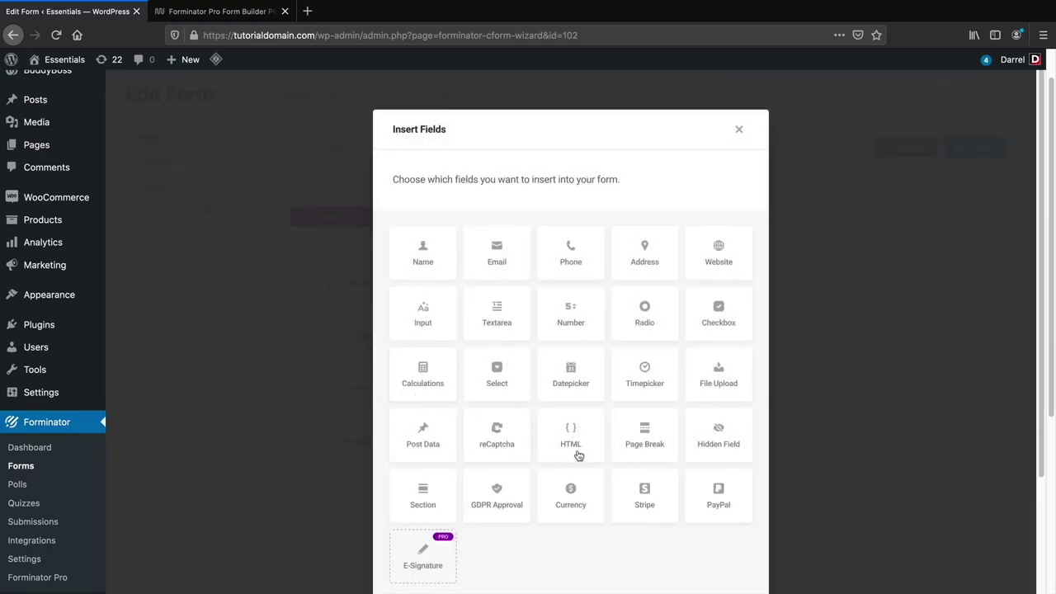
click(715, 496)
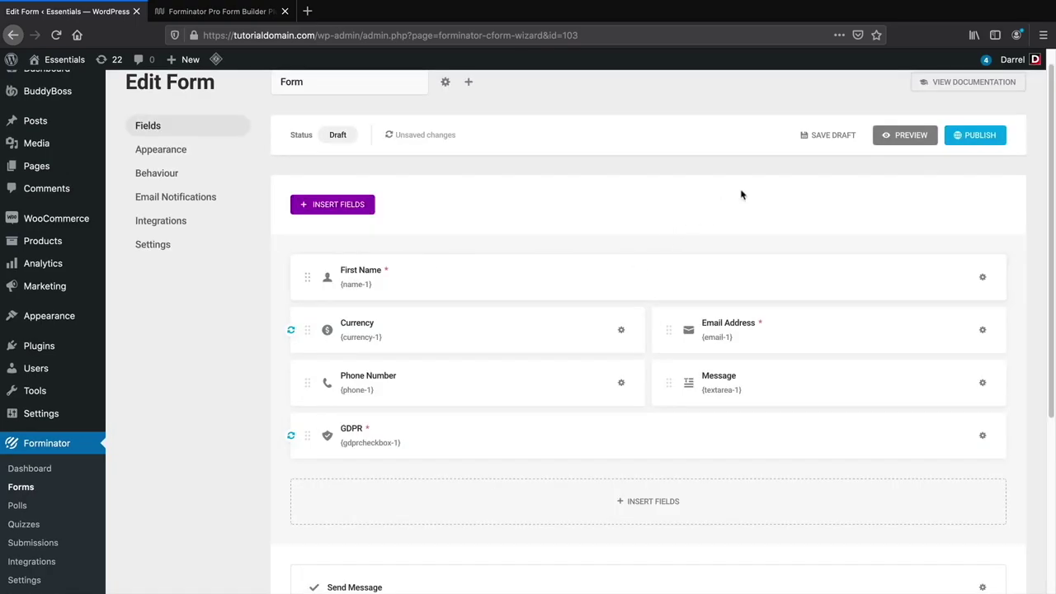
click(906, 135)
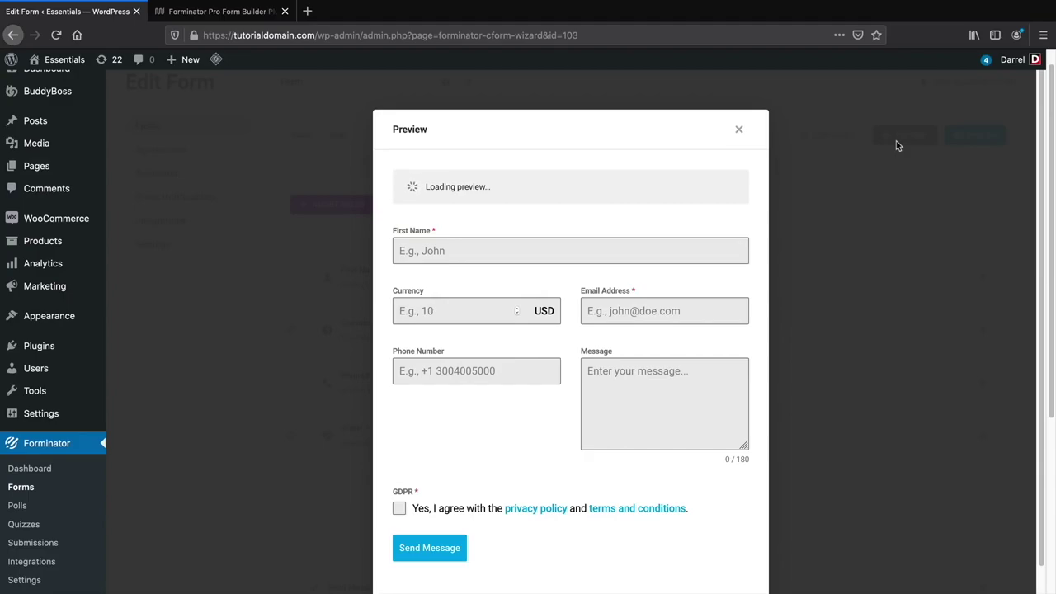
click(896, 141)
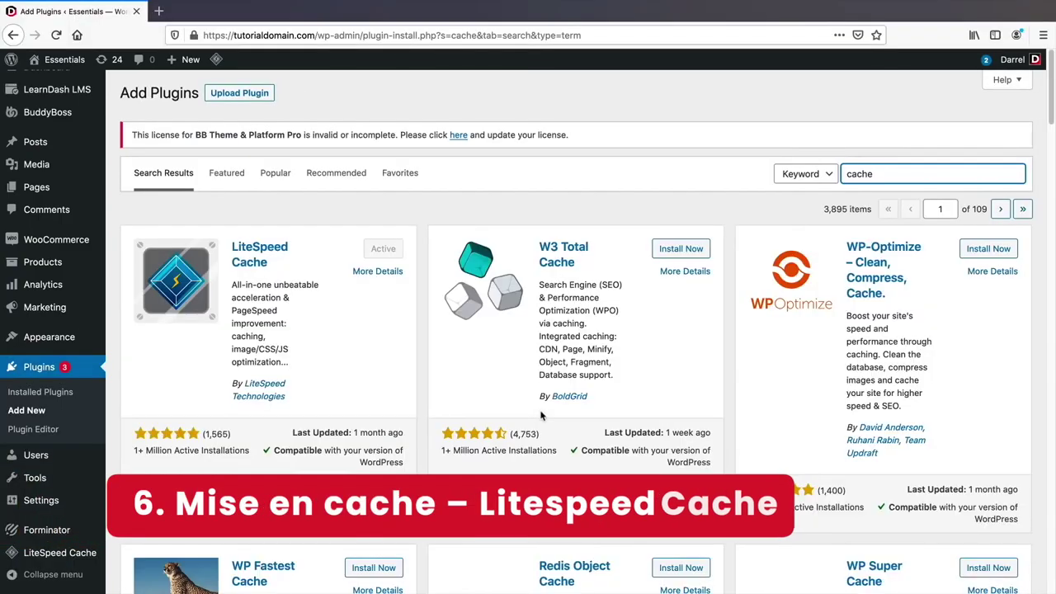
- Examine the plugin search results for "cache", including LiteSpeed Cache
scroll(549, 411, down, 3)
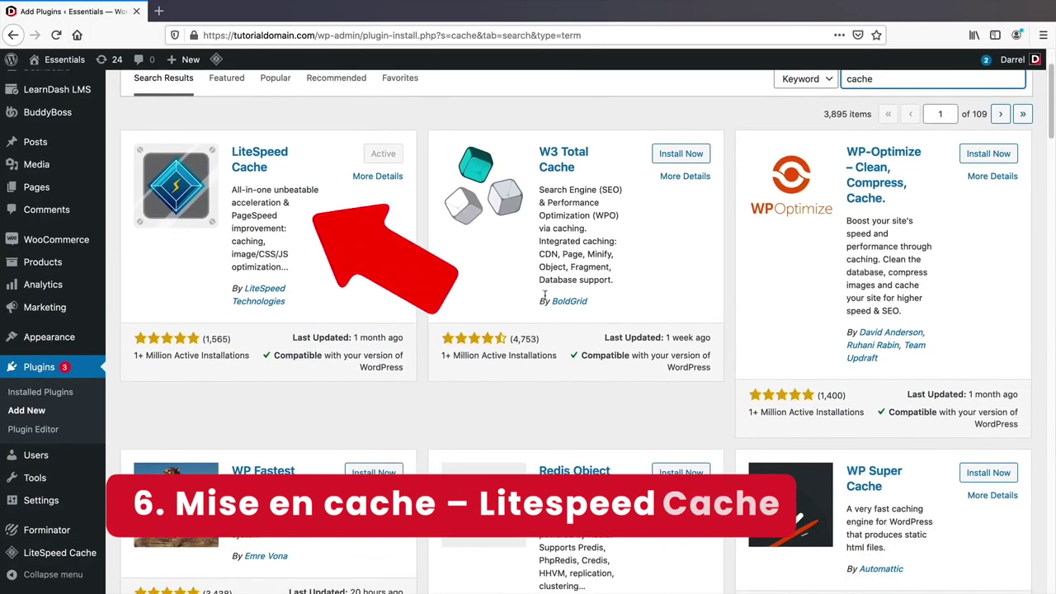
- Open LiteSpeed Cache's Page Optimization settings and examine the CSS Minify, CSS Combine and CSS Combine External and Inline options
click(277, 157)
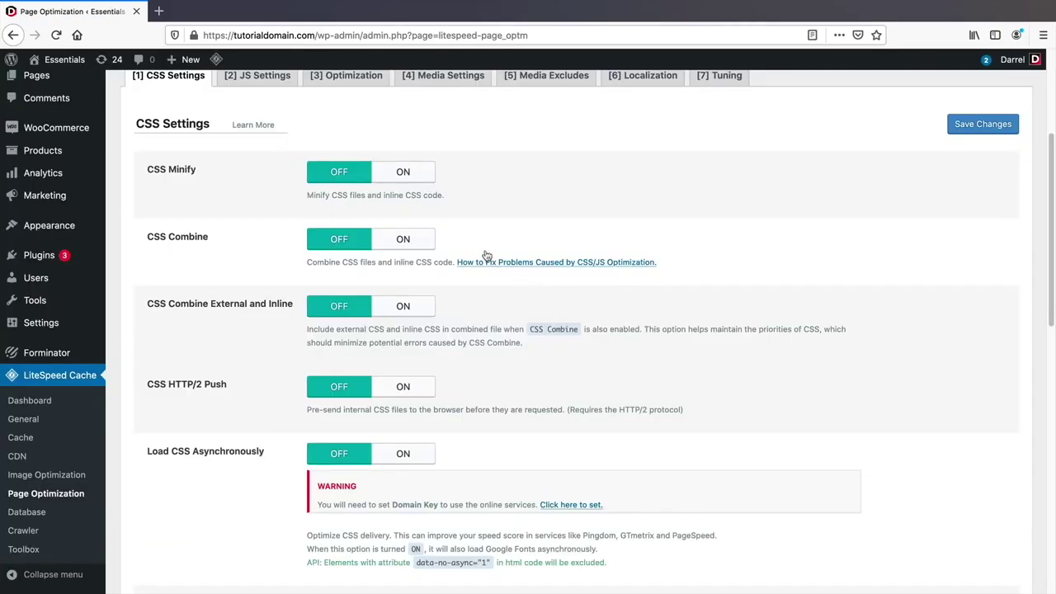
click(403, 172)
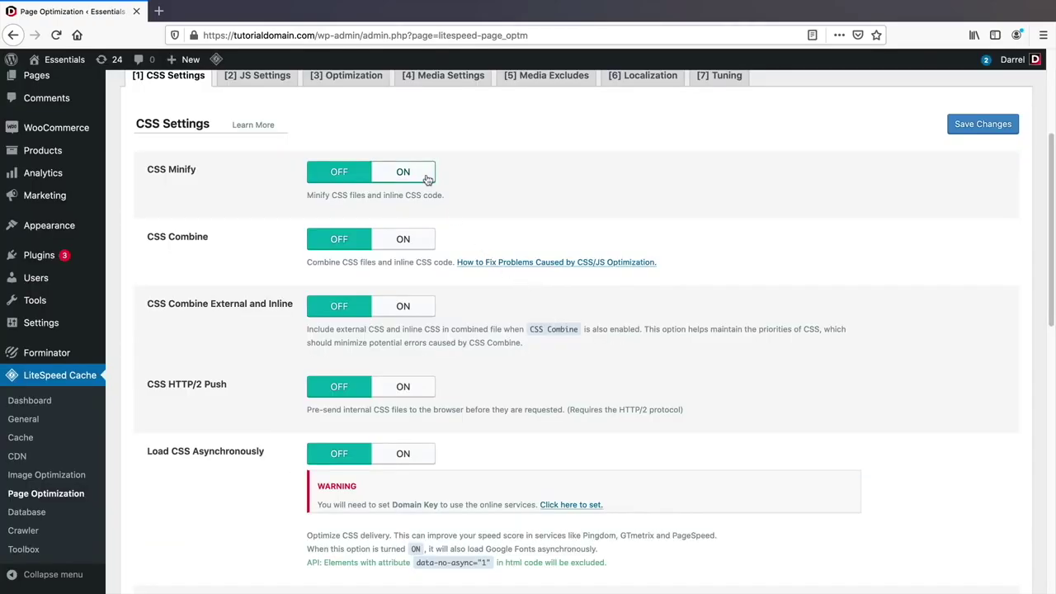
click(420, 243)
click(416, 310)
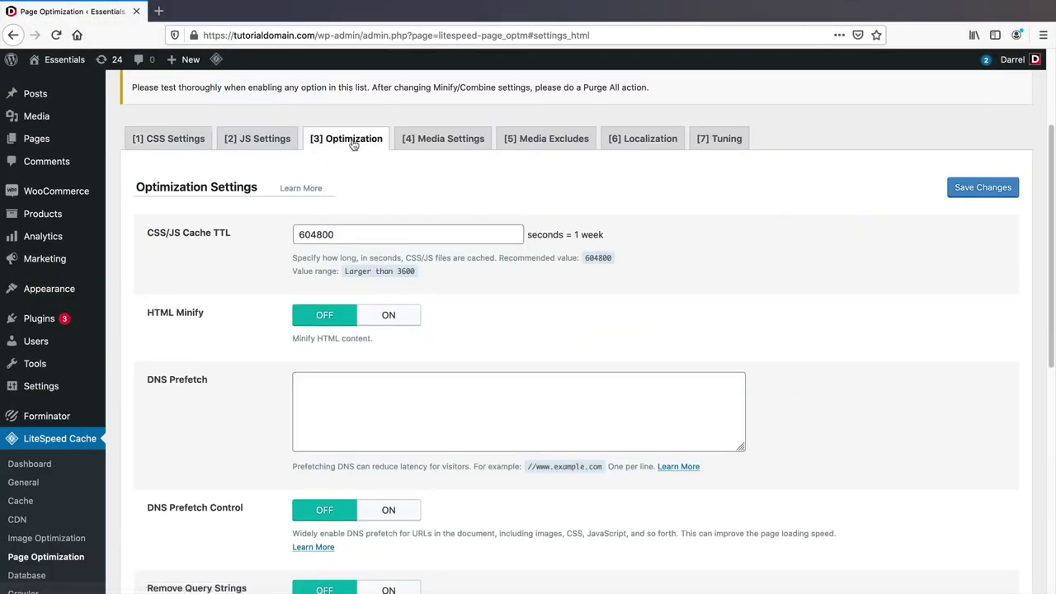
- Look through the Media Settings, Media Excludes, Localization and Tuning sections of LiteSpeed Cache's page optimization
click(431, 146)
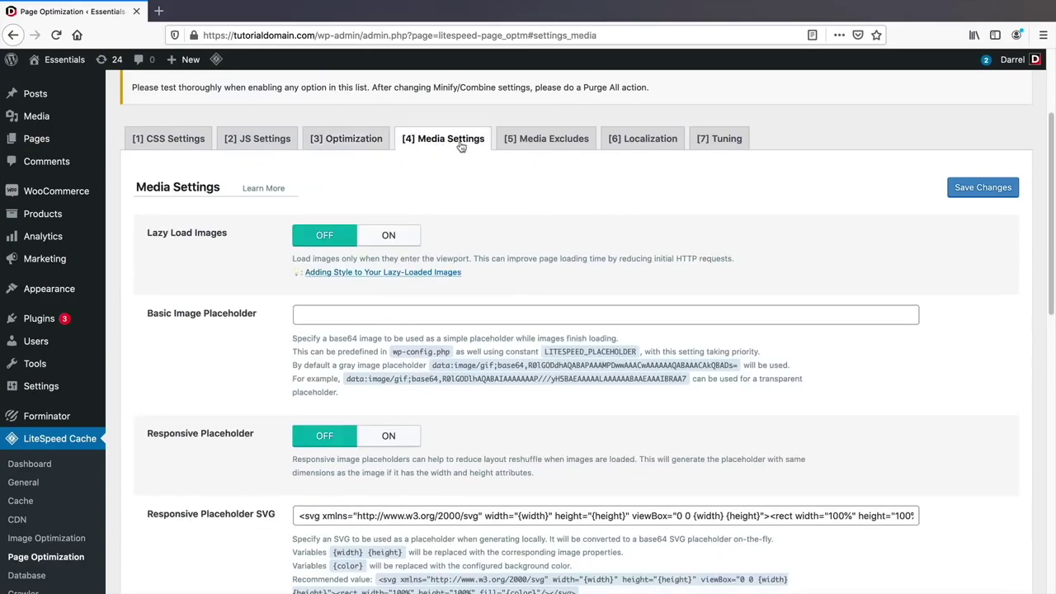
click(517, 142)
click(627, 143)
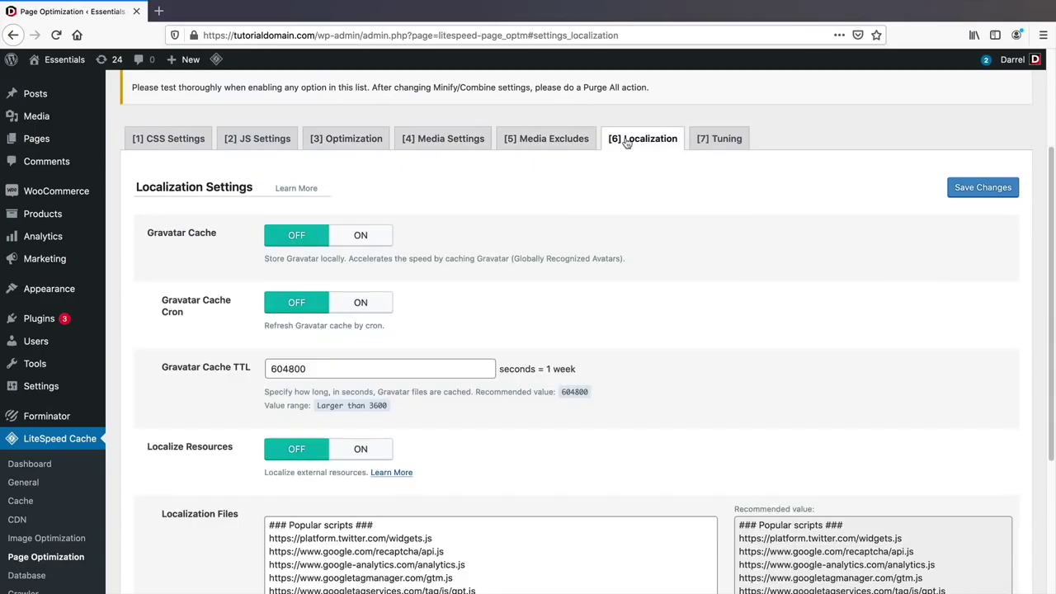
click(718, 144)
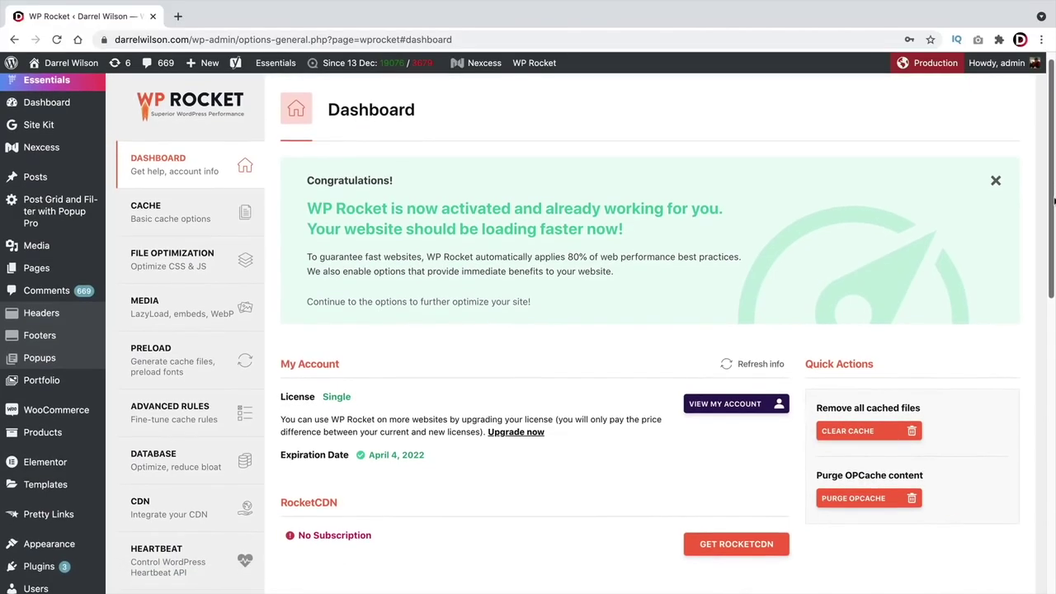
- Remove all cached files in WP Rocket and review its Mobile Cache settings
scroll(1051, 258, down, 3)
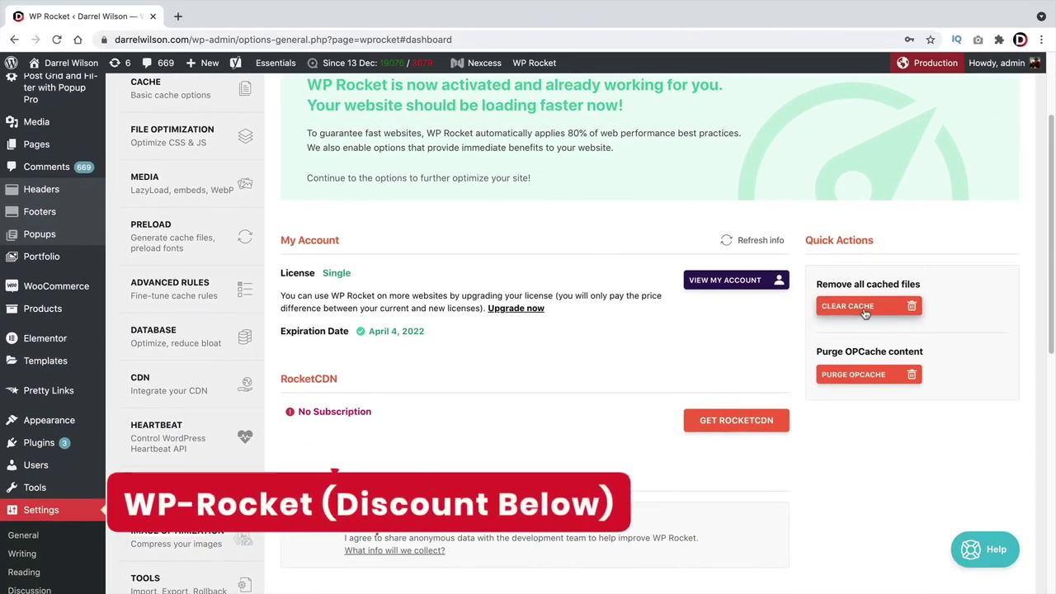
click(864, 311)
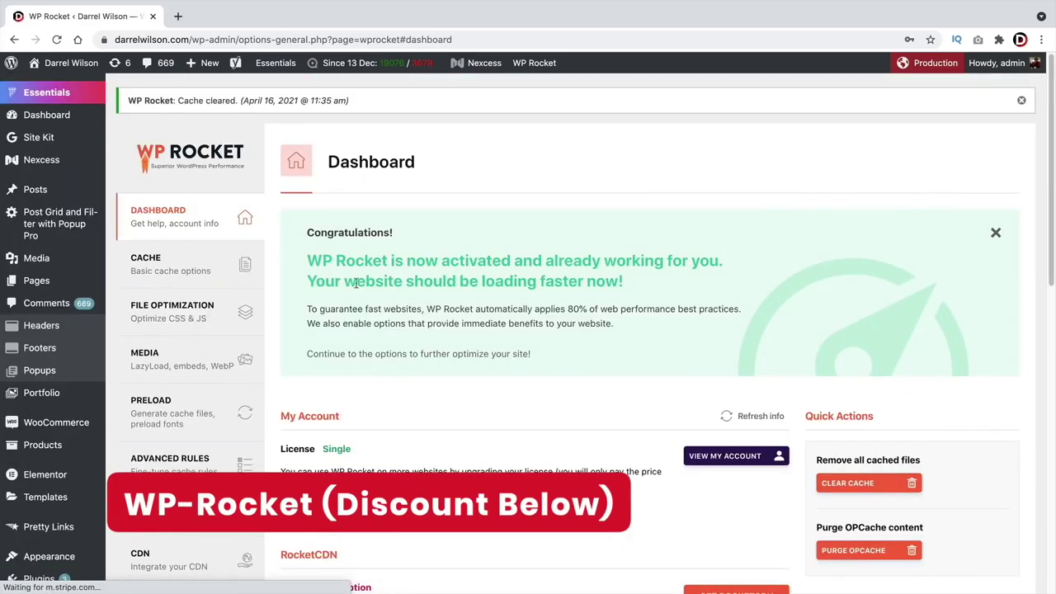
click(196, 266)
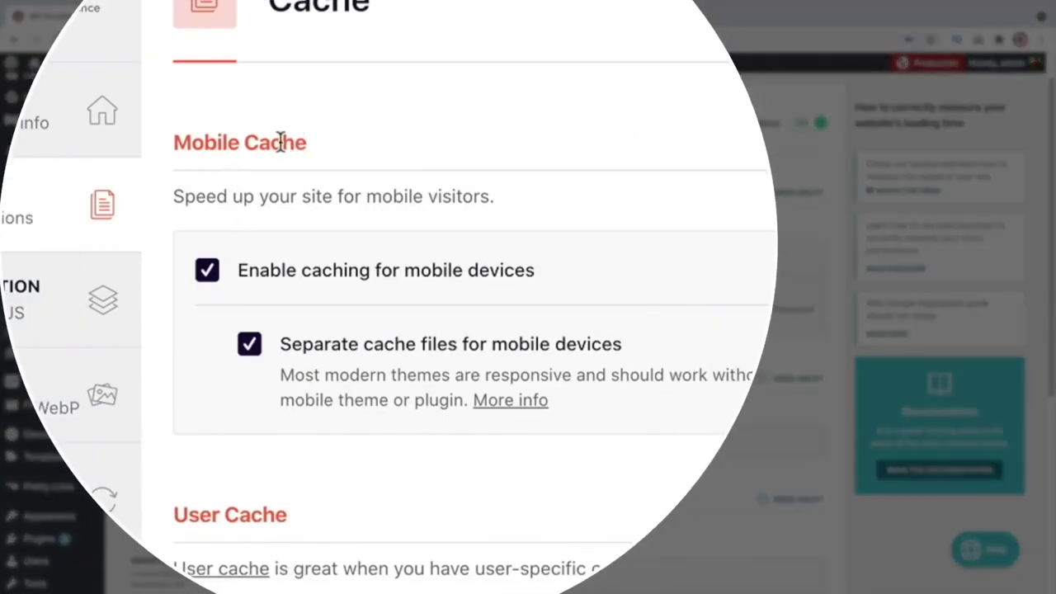
drag(340, 192, 280, 193)
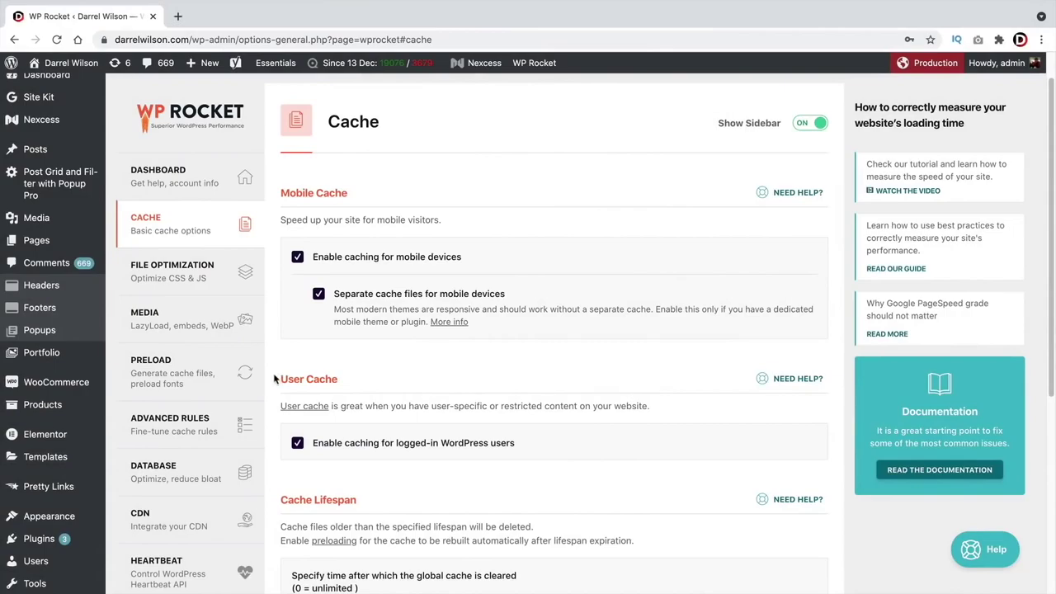
- Select Minify CSS files and Optimize CSS delivery in WP Rocket's file optimization, and view the Media and CDN settings
click(183, 271)
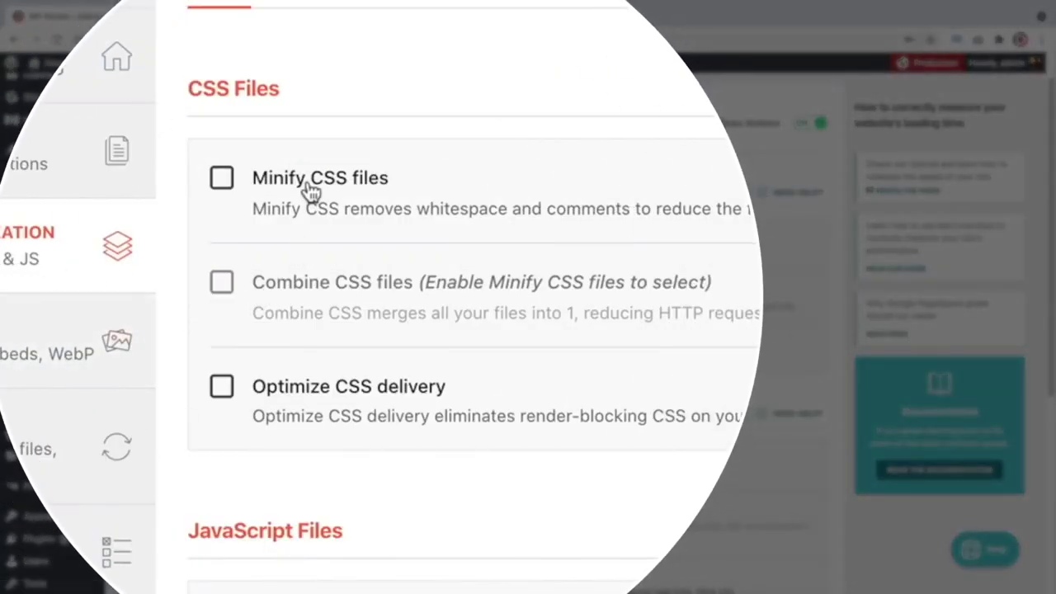
click(221, 178)
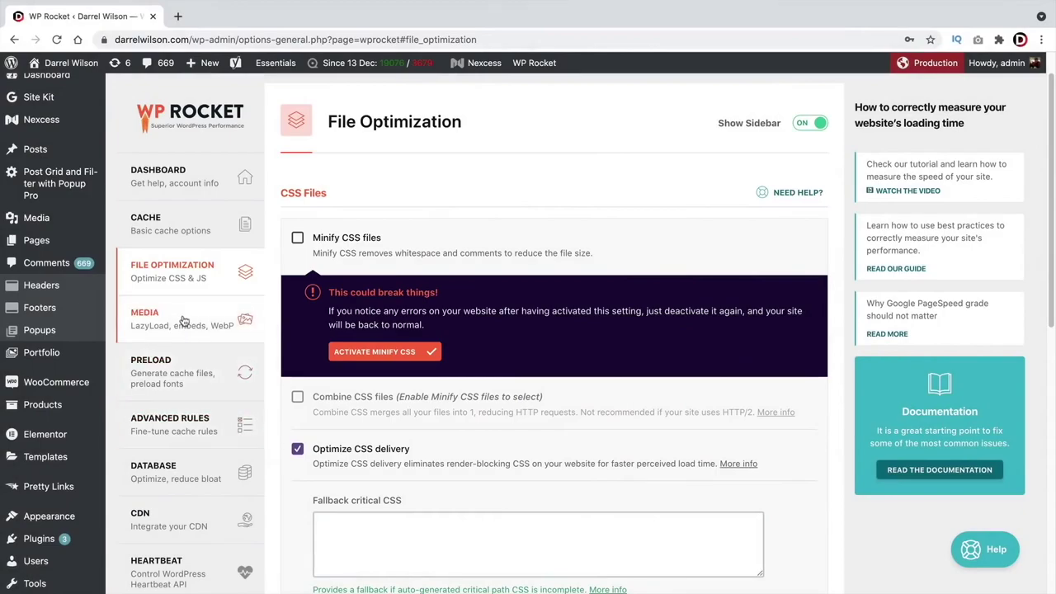
click(183, 320)
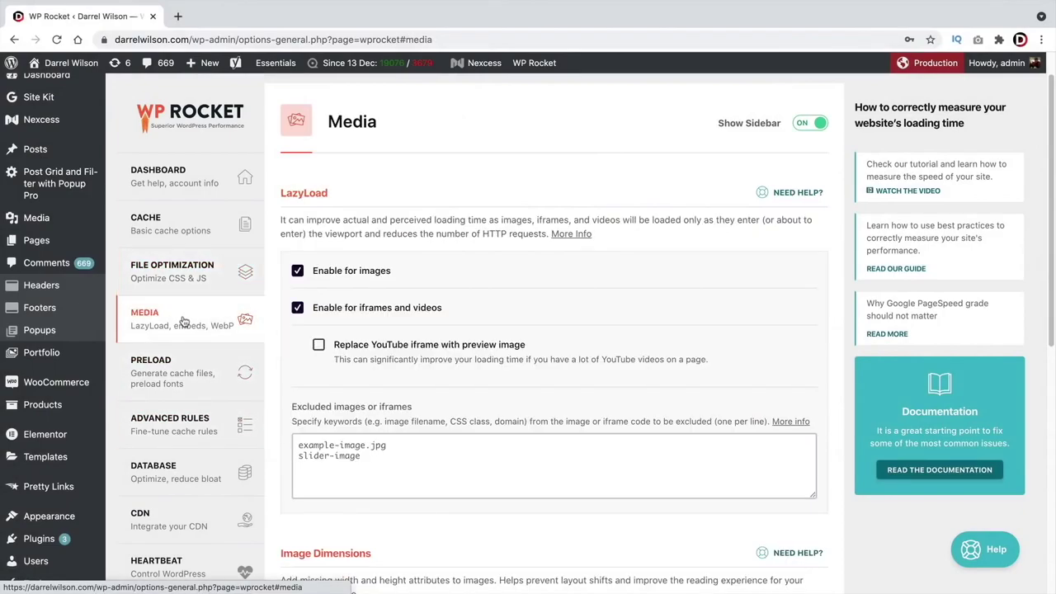
click(197, 507)
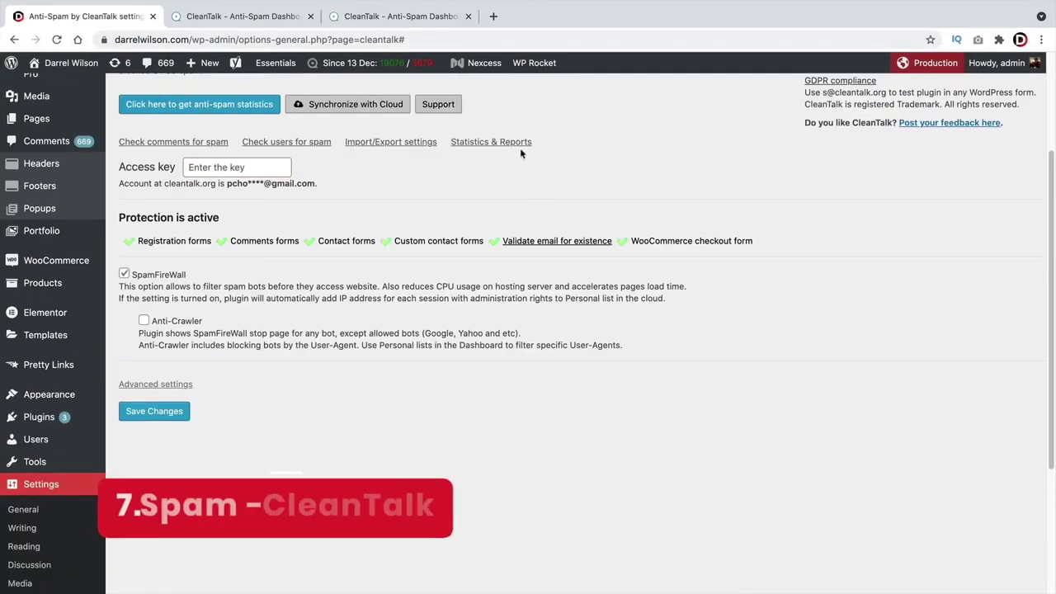
- Switch to the CleanTalk anti-spam dashboard and open the log of the website's spam requests for the week
mouse_move(405, 73)
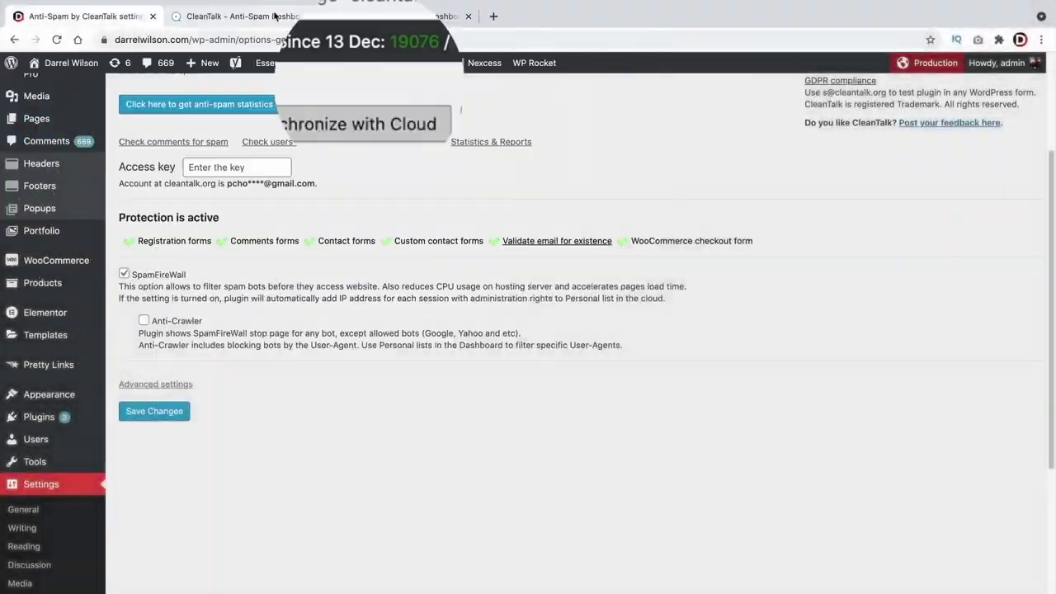
click(275, 16)
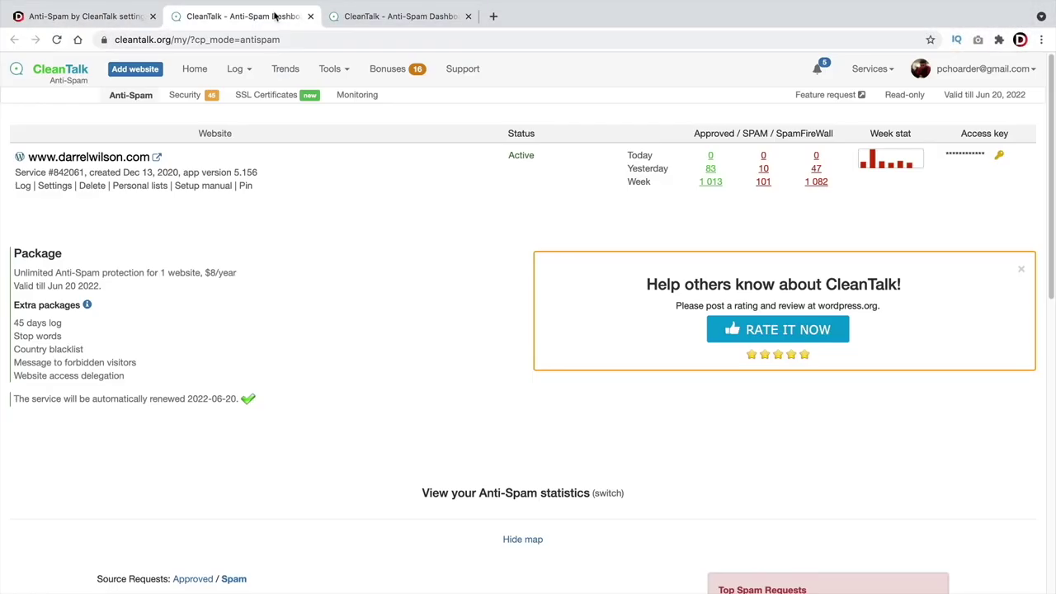
click(774, 186)
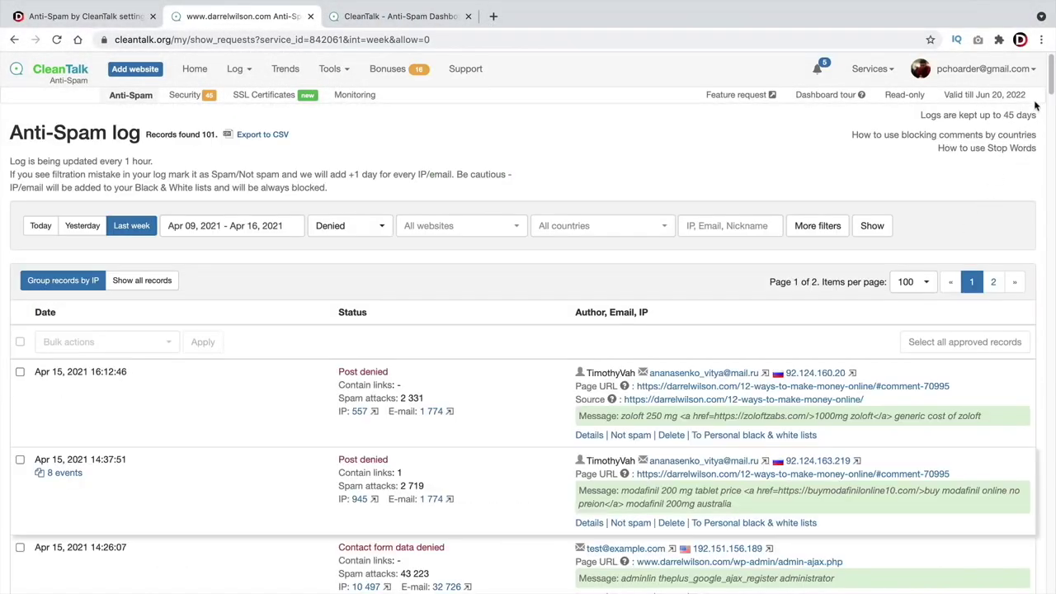
- Examine the denied posts and contact form submissions recorded in the Anti-Spam log
triple_click(115, 133)
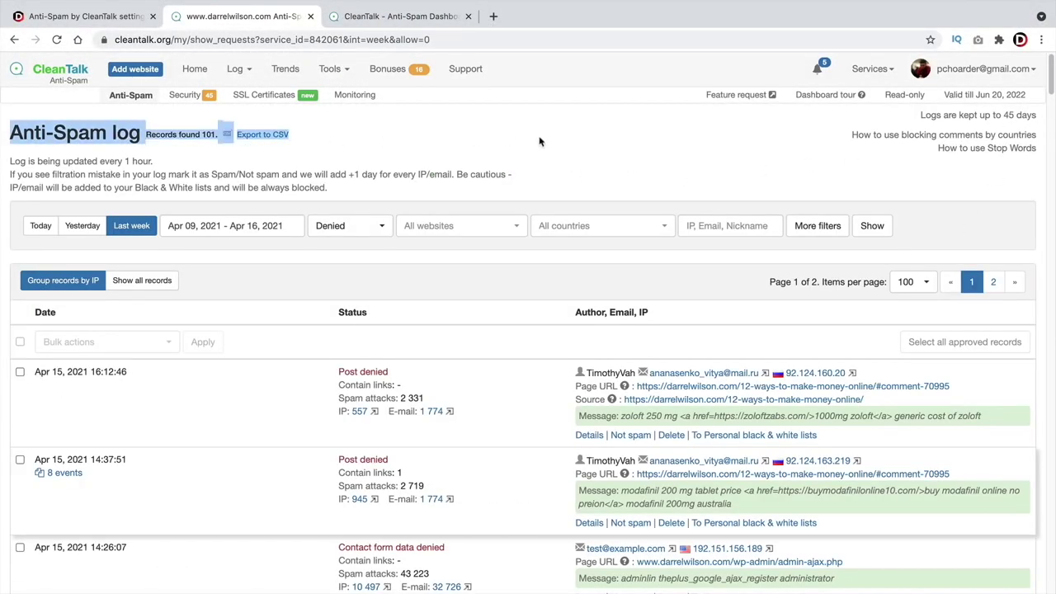
click(697, 161)
drag(1050, 79, 1049, 101)
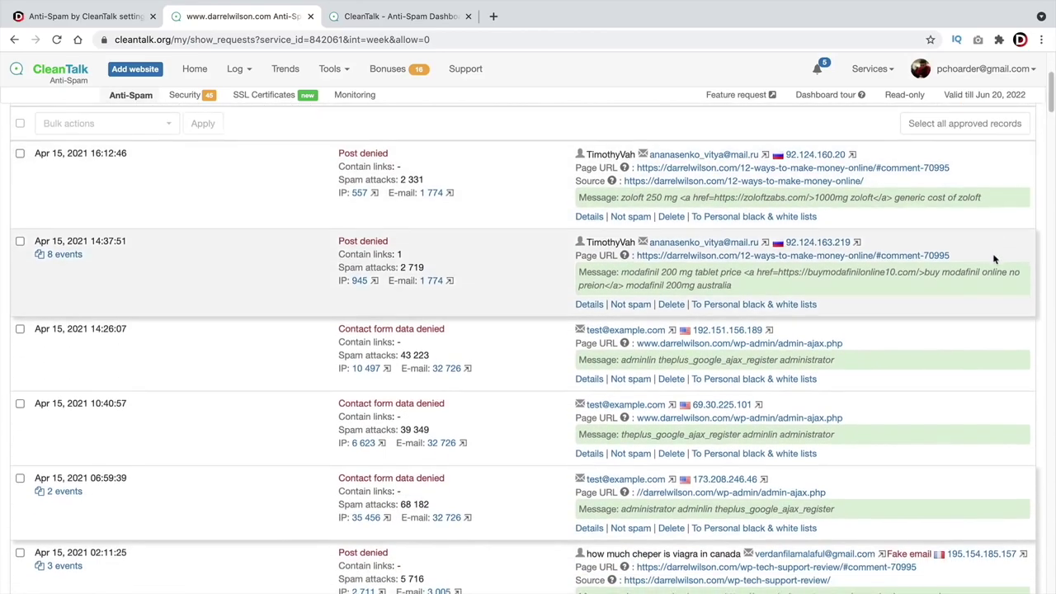
scroll(995, 259, down, 3)
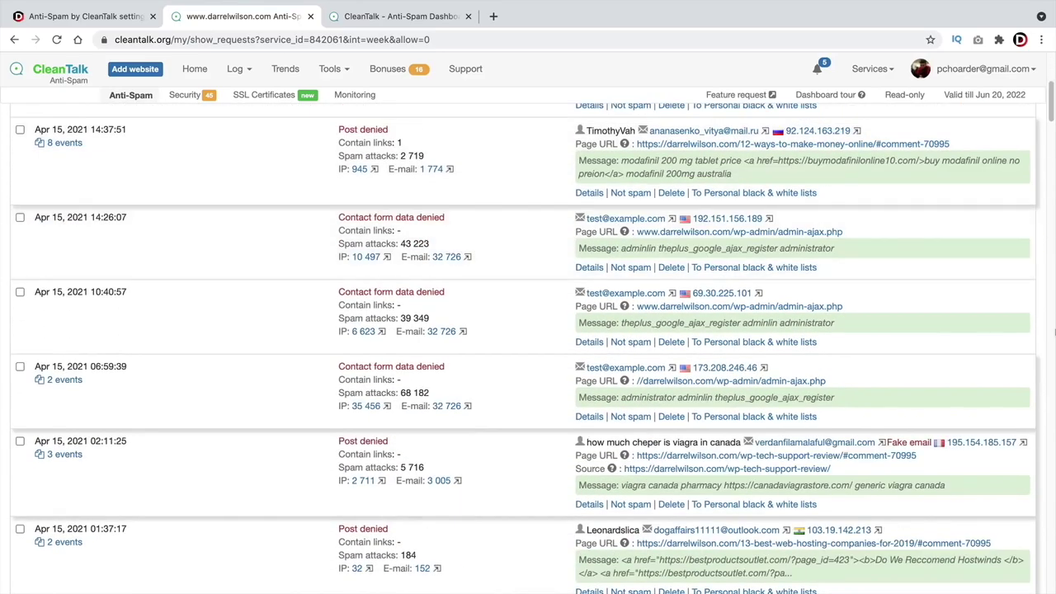
click(1050, 142)
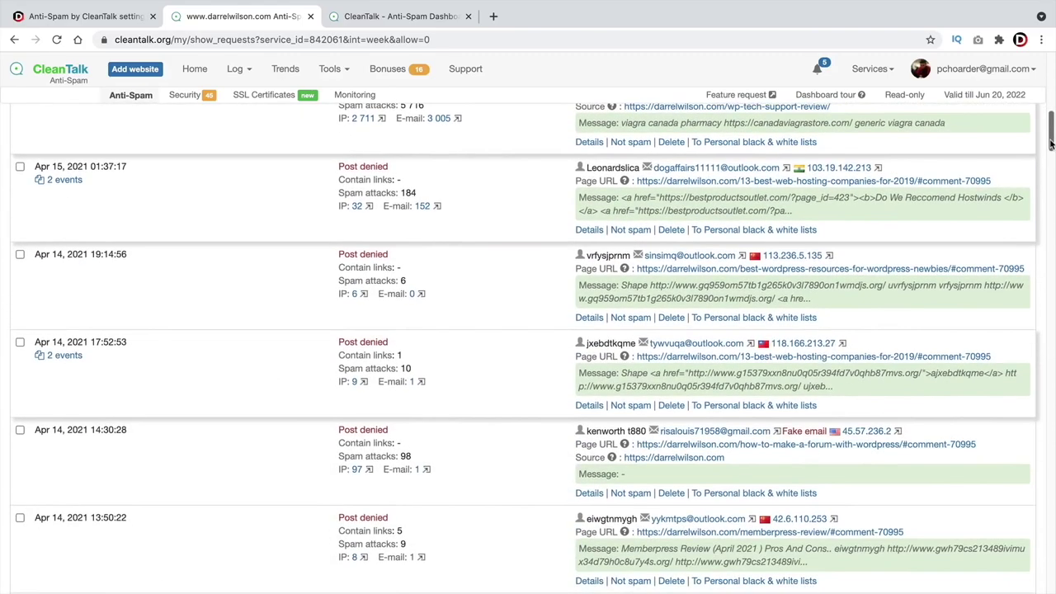
drag(1050, 142, 1050, 225)
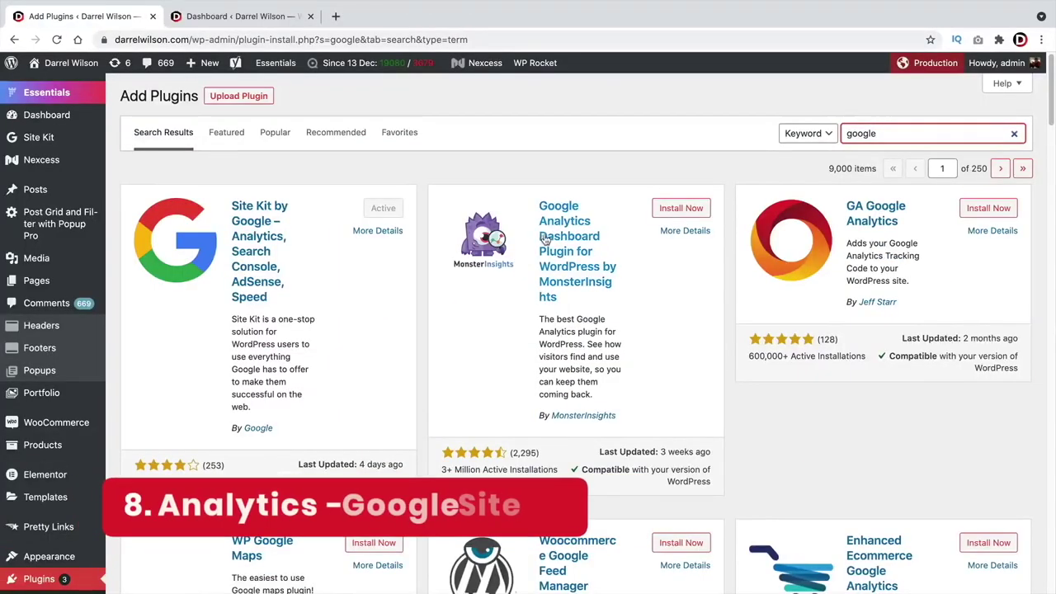
- Open the Site Kit by Google dashboard and examine the traffic overview and search funnel
click(265, 261)
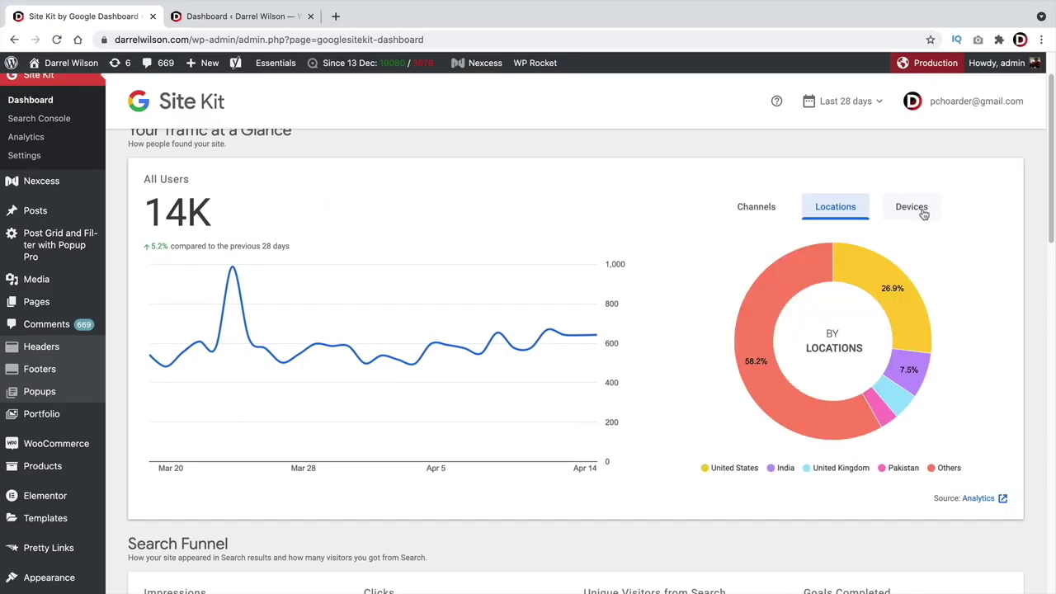
scroll(149, 239, down, 5)
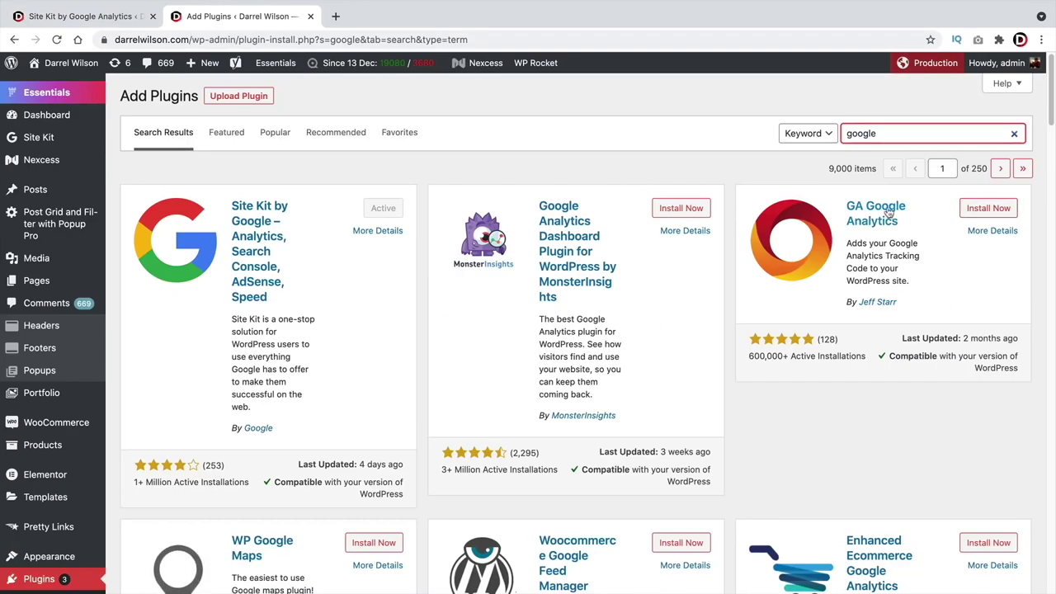
- Open the details of the GA Google Analytics plugin and read its description
click(882, 208)
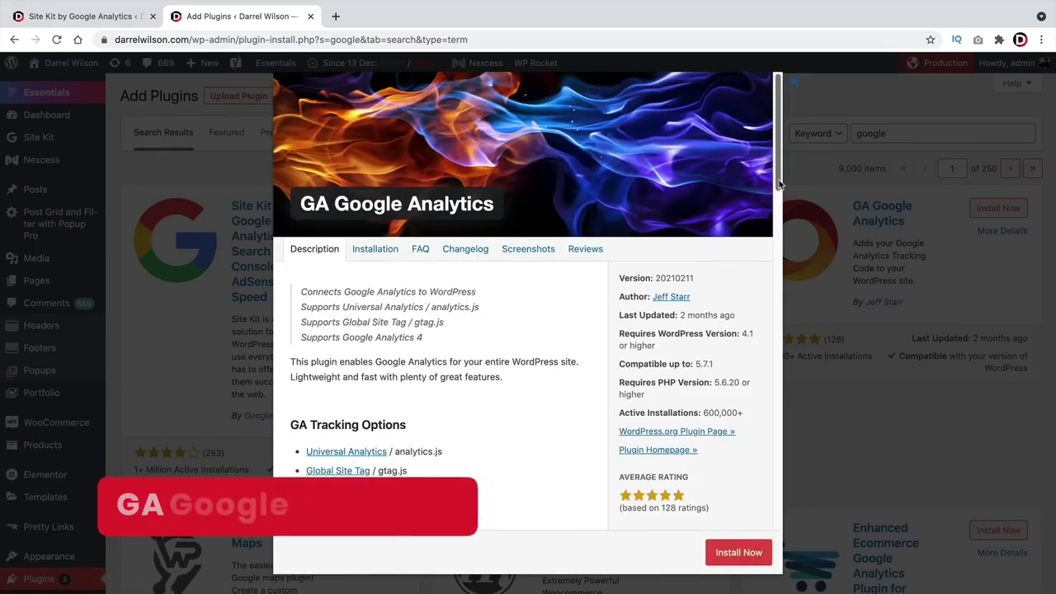
scroll(771, 208, down, 3)
drag(782, 205, 783, 217)
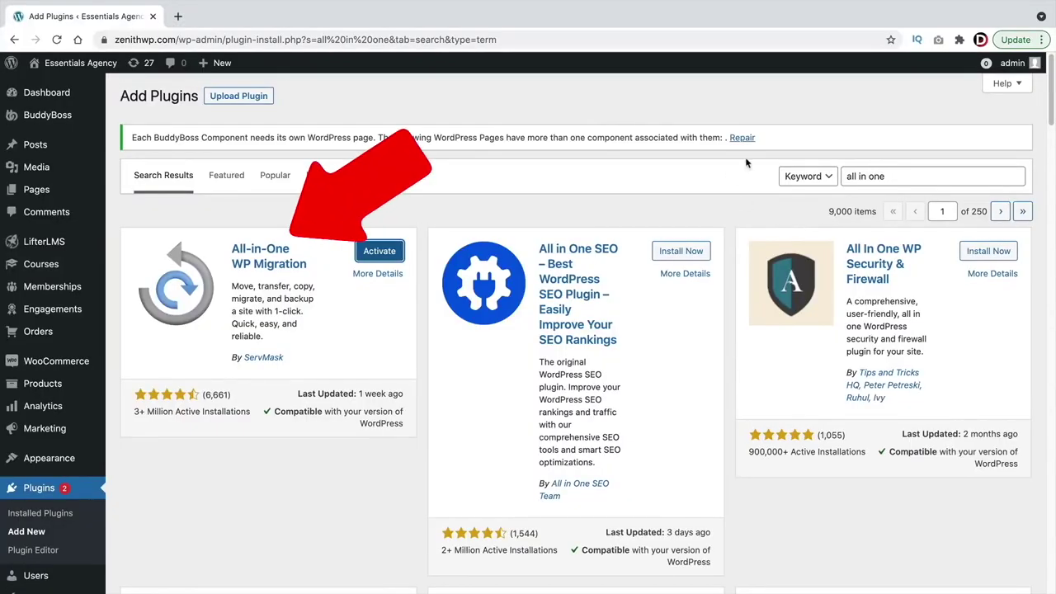
- Activate All-in-One WP Migration and export the site to a file for download
click(370, 255)
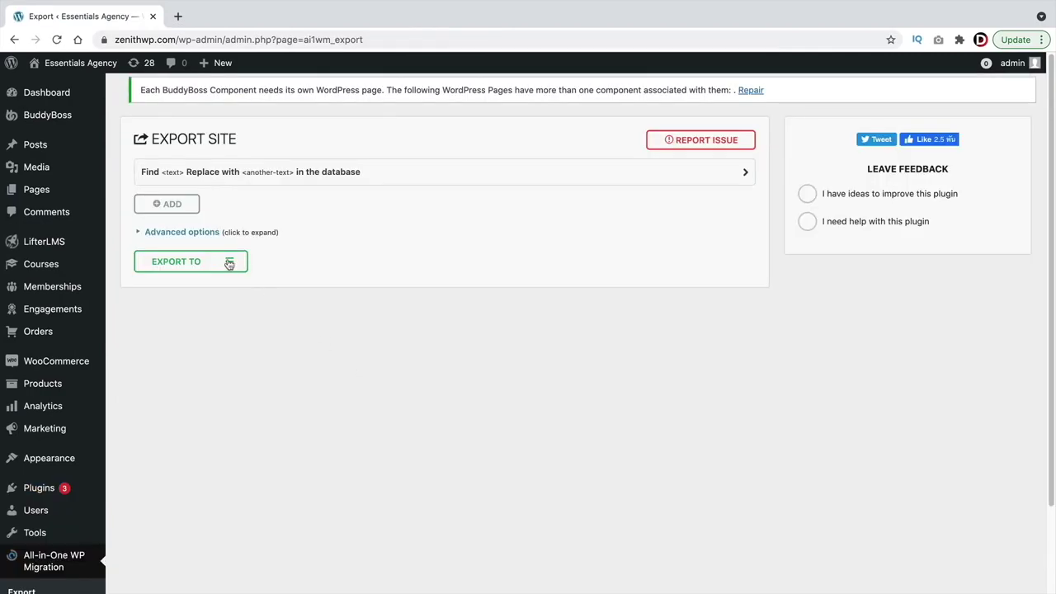
click(229, 263)
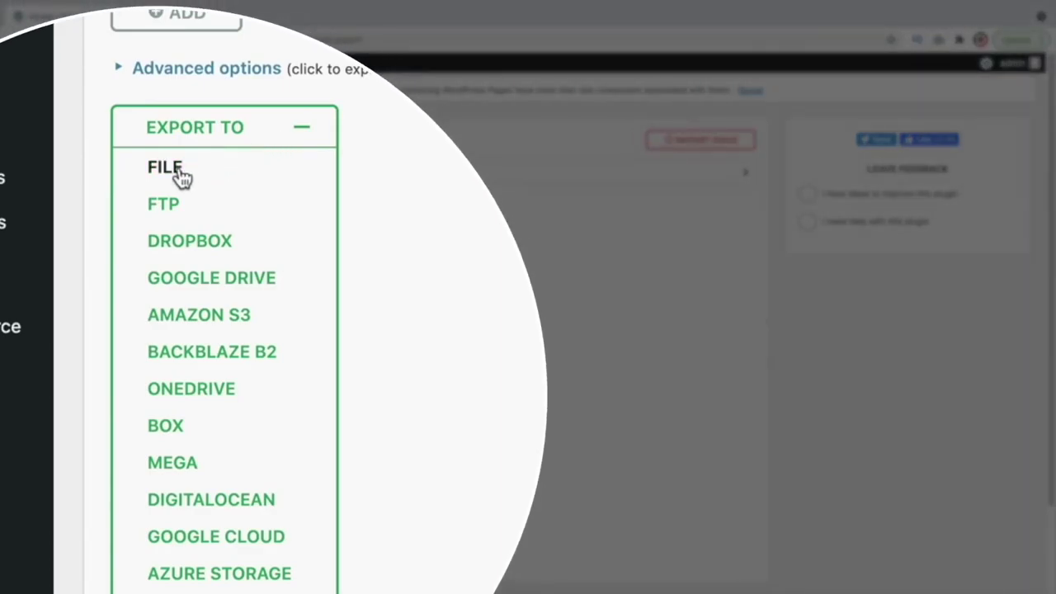
click(168, 283)
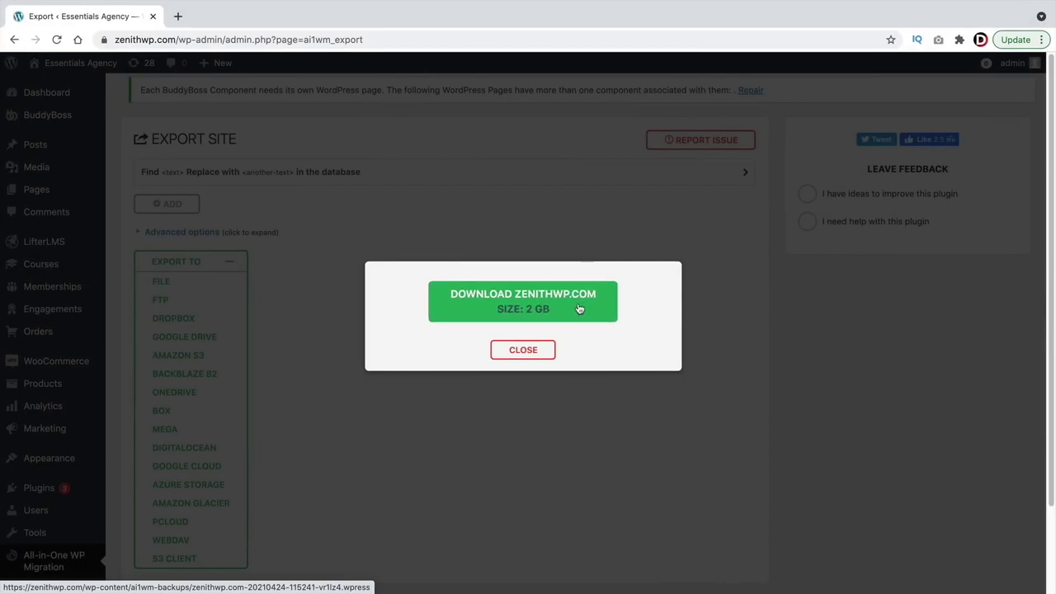
click(579, 309)
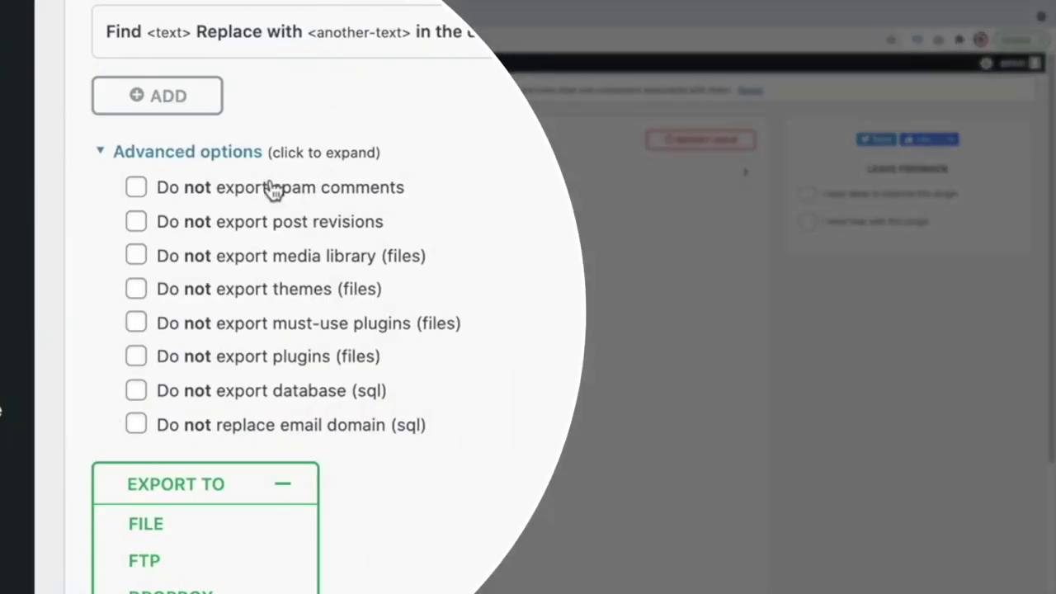
- Exclude spam comments, themes and plugins from the export in the advanced options, and switch to the All-in-One WP Migration Amazon extension page
click(207, 252)
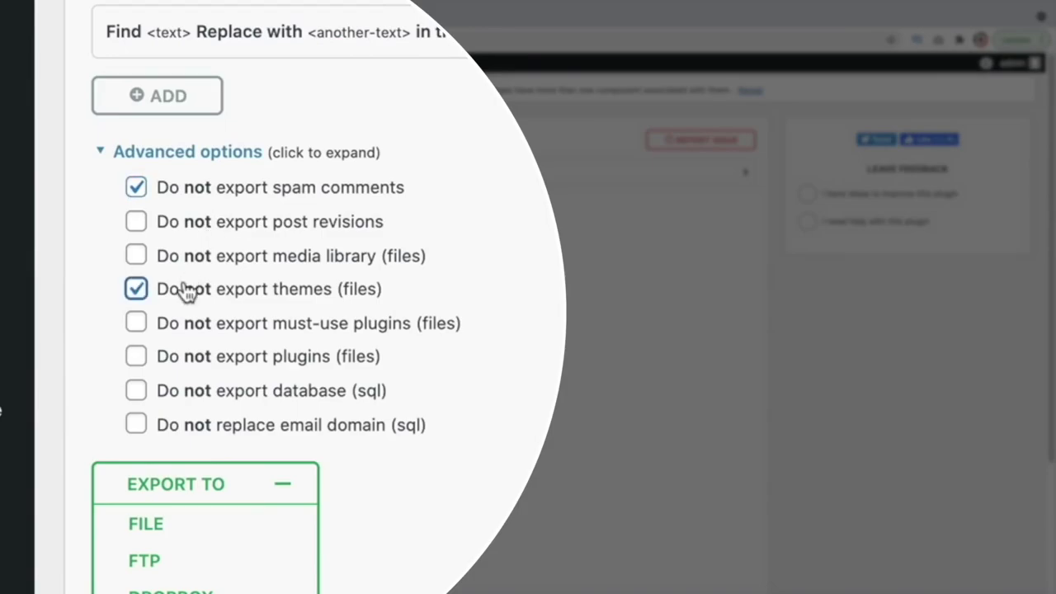
click(170, 363)
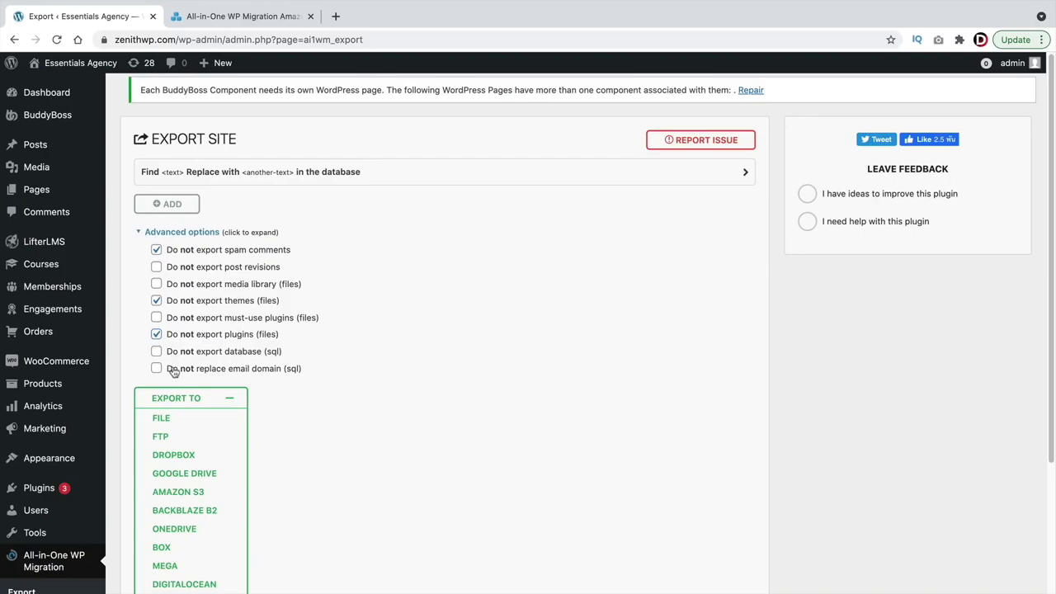
key(ctrl+Tab)
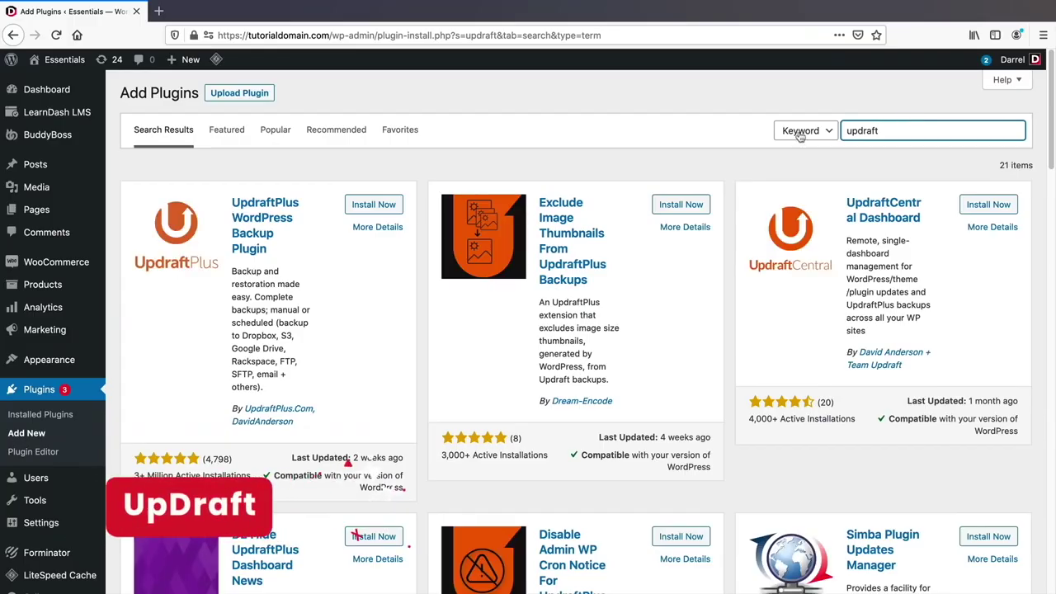
- Open UpdraftPlus from the plugin search and start a new backup that includes the database and files
click(279, 224)
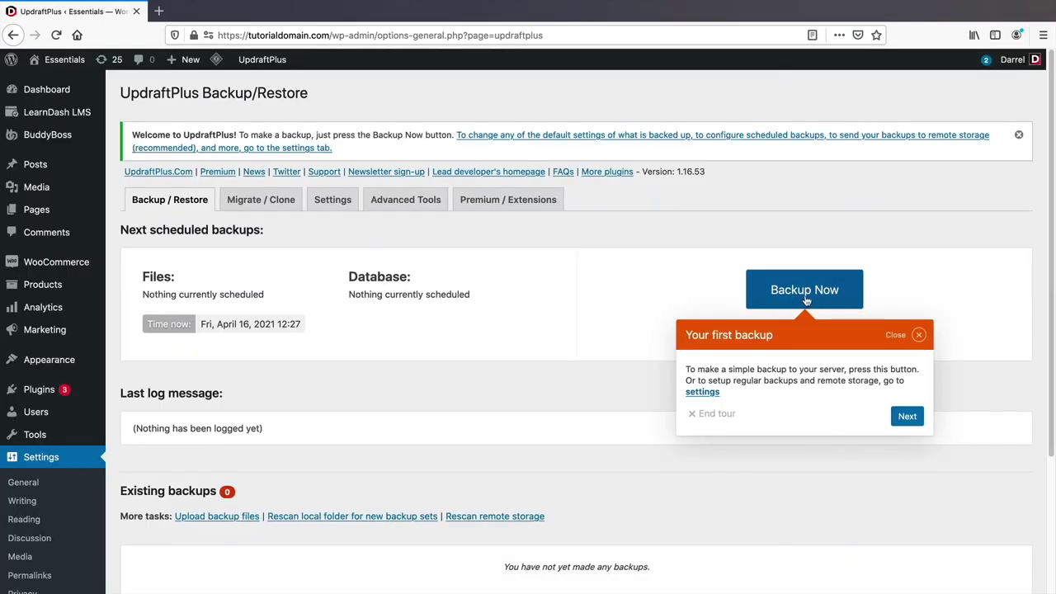
click(805, 291)
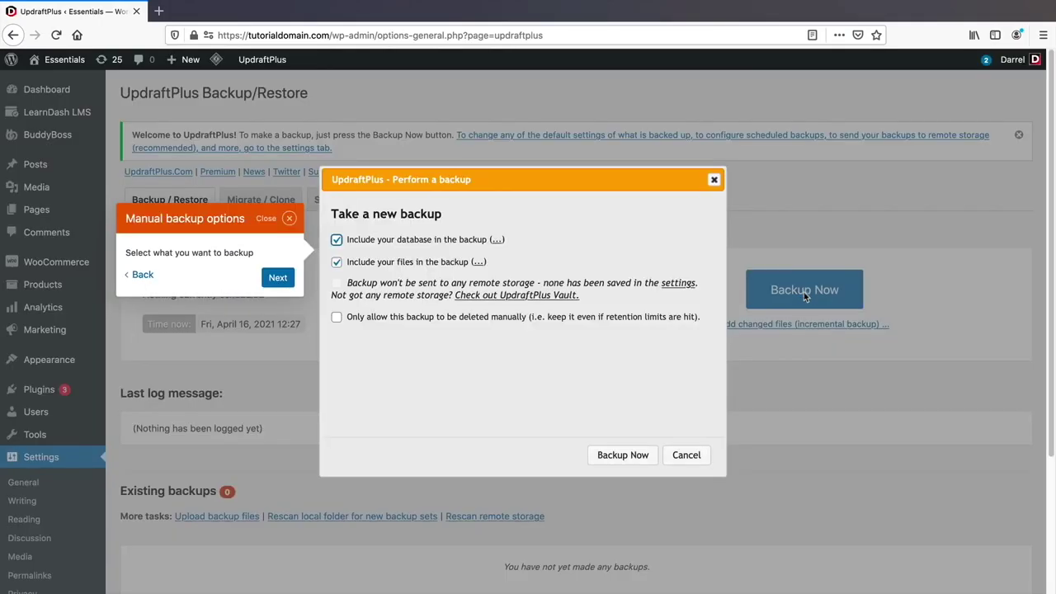
click(622, 455)
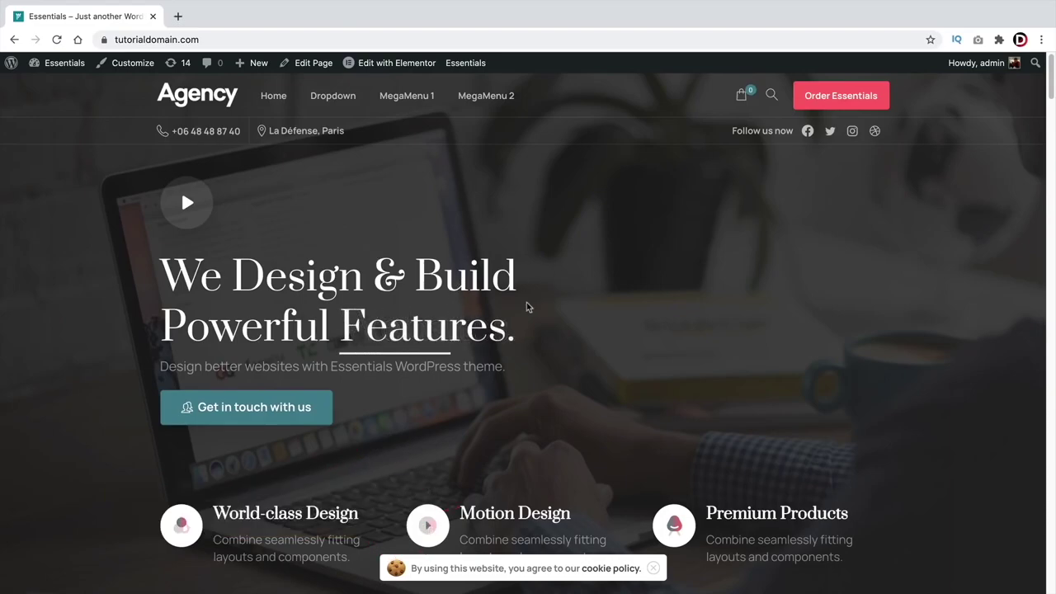
- Examine the Essentials agency homepage, from the hero section through the service blocks to the agency statistics
scroll(607, 322, down, 3)
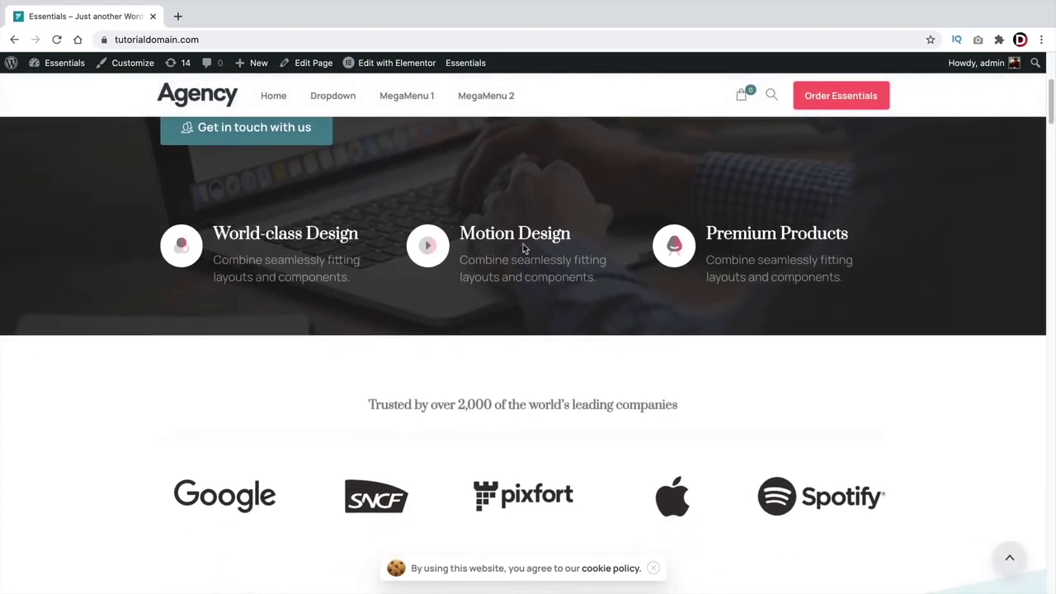
scroll(374, 268, down, 8)
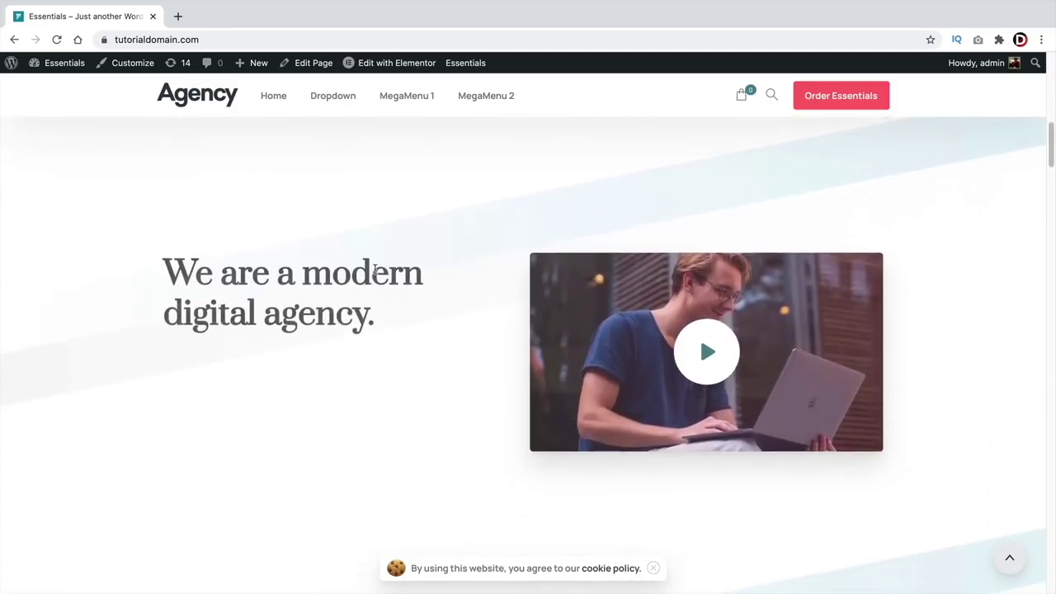
scroll(375, 274, down, 2)
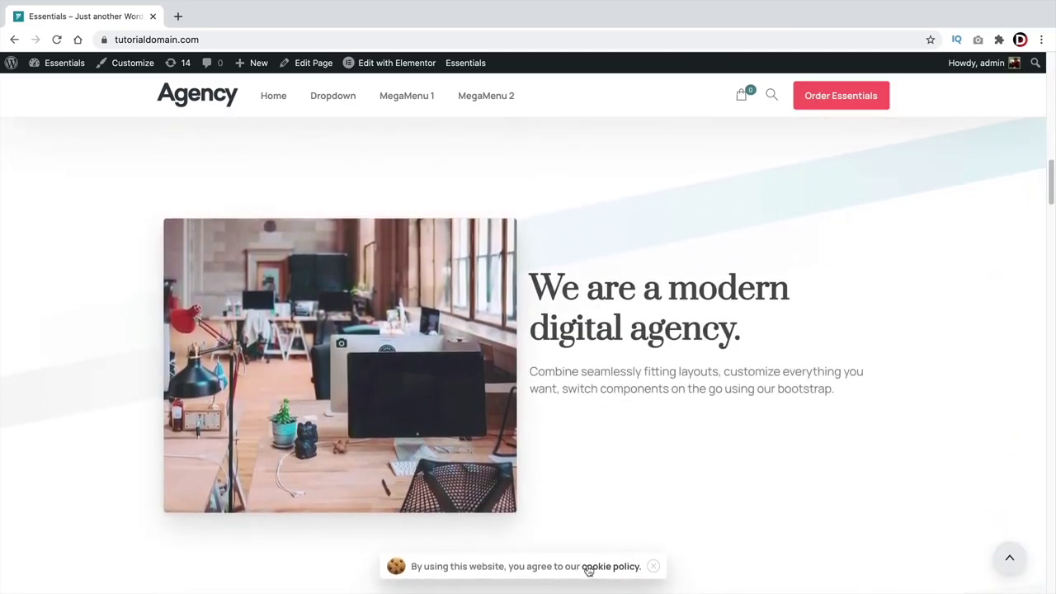
scroll(569, 458, down, 10)
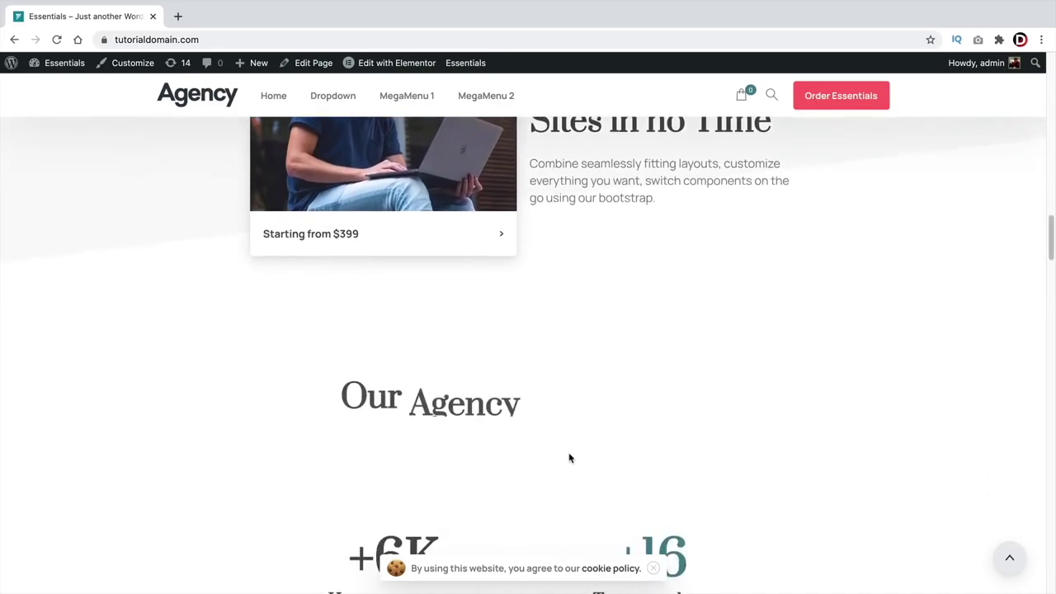
scroll(569, 457, down, 10)
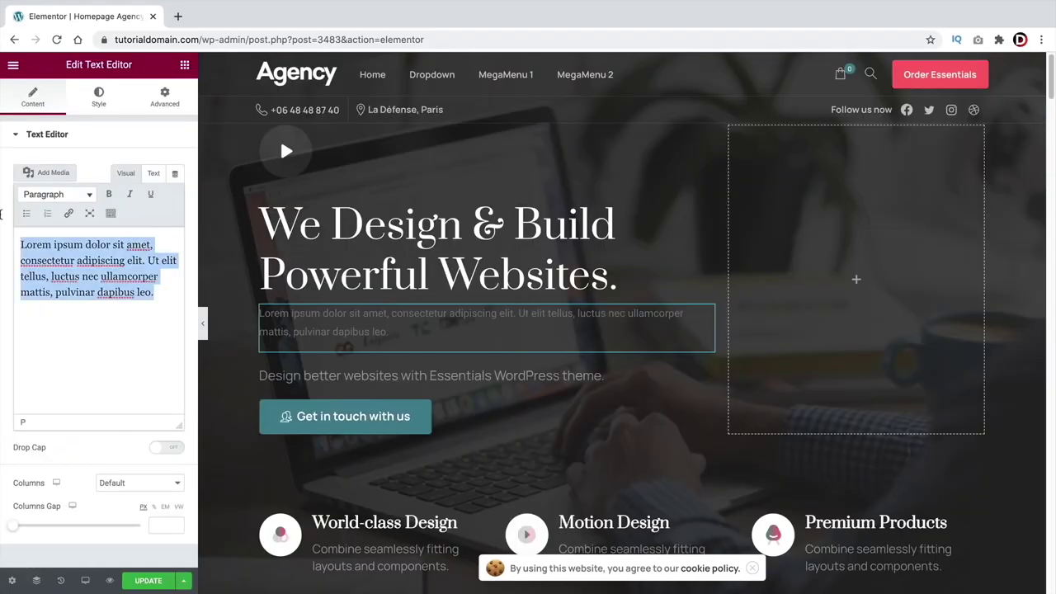
- In Elementor, replace the placeholder text under the hero heading with "This is an amazing wesbite" and set its text color to white
text(This is an ama)
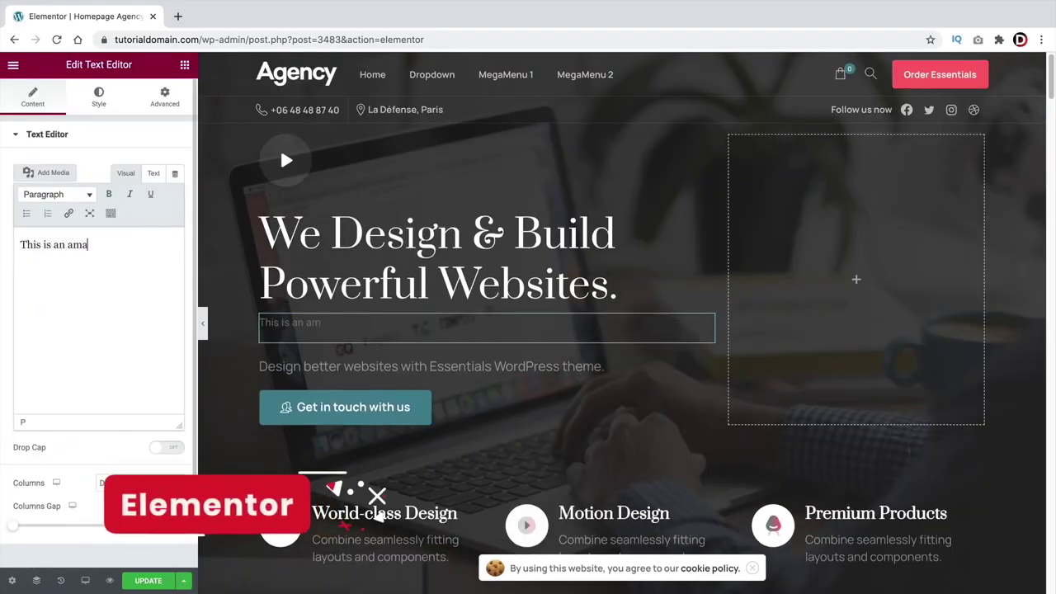
text(zing website)
click(99, 96)
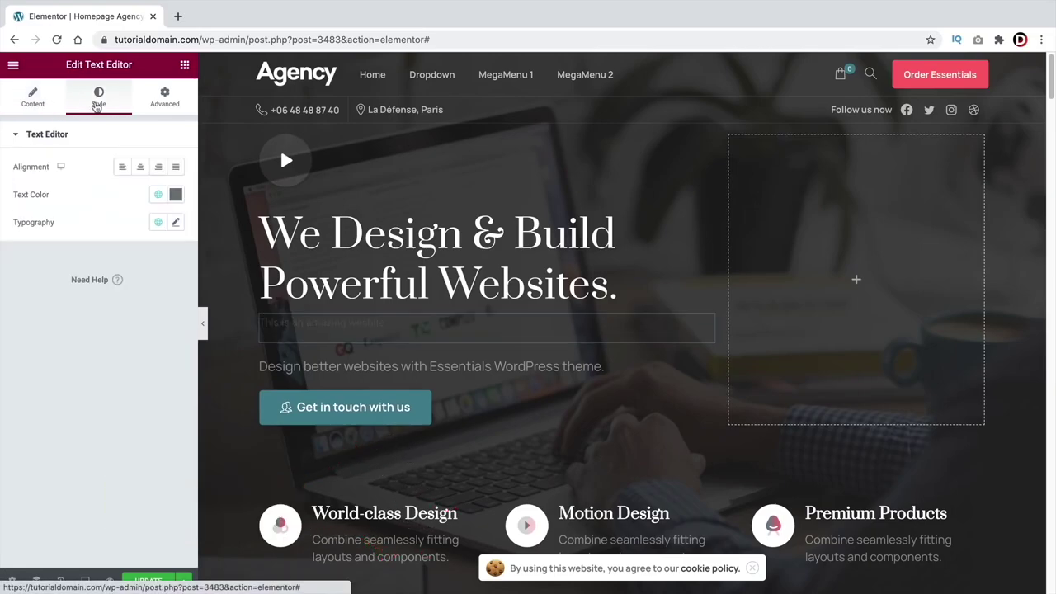
click(175, 196)
click(25, 246)
click(80, 445)
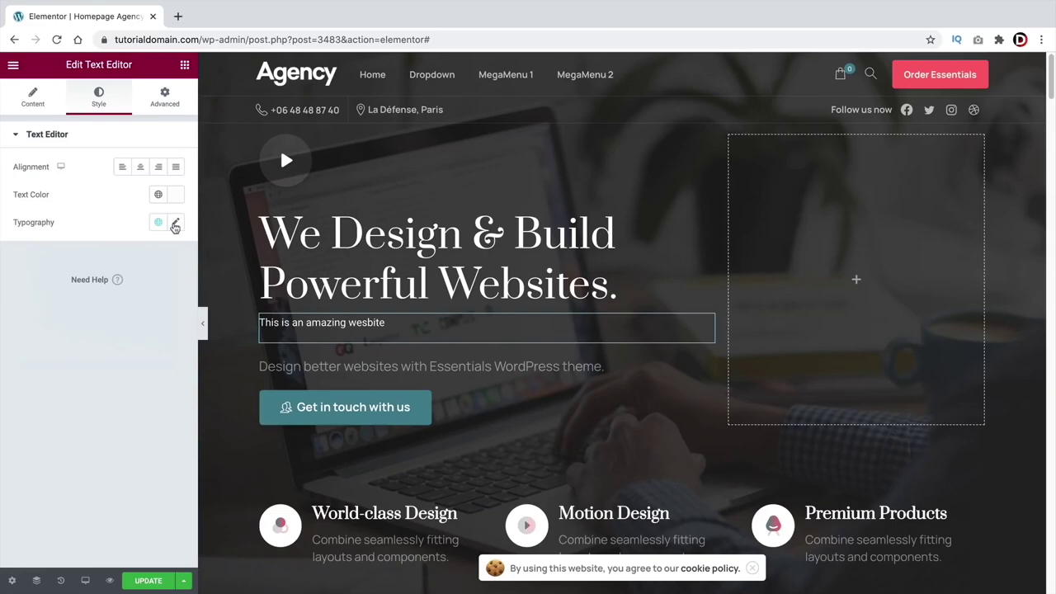
- Customize the new text's typography by setting its weight and choosing a font family found by searching "pop"
click(176, 222)
click(124, 353)
click(118, 347)
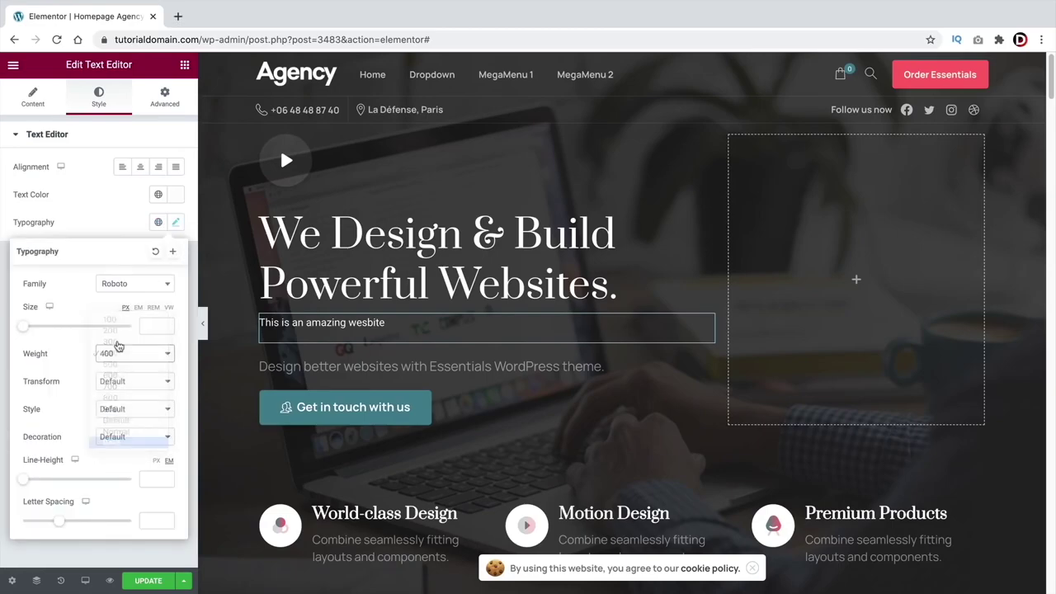
click(130, 284)
text(pop)
click(123, 337)
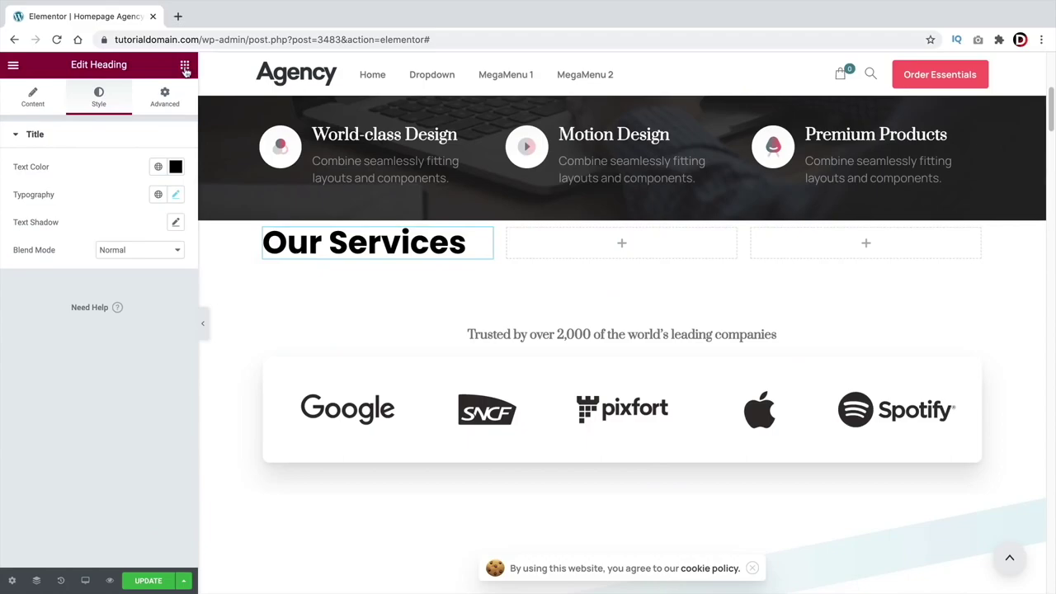
- Add a Text Editor widget under the "Our Services" heading and a Button widget beneath that text
click(185, 65)
drag(152, 262, 289, 247)
click(184, 68)
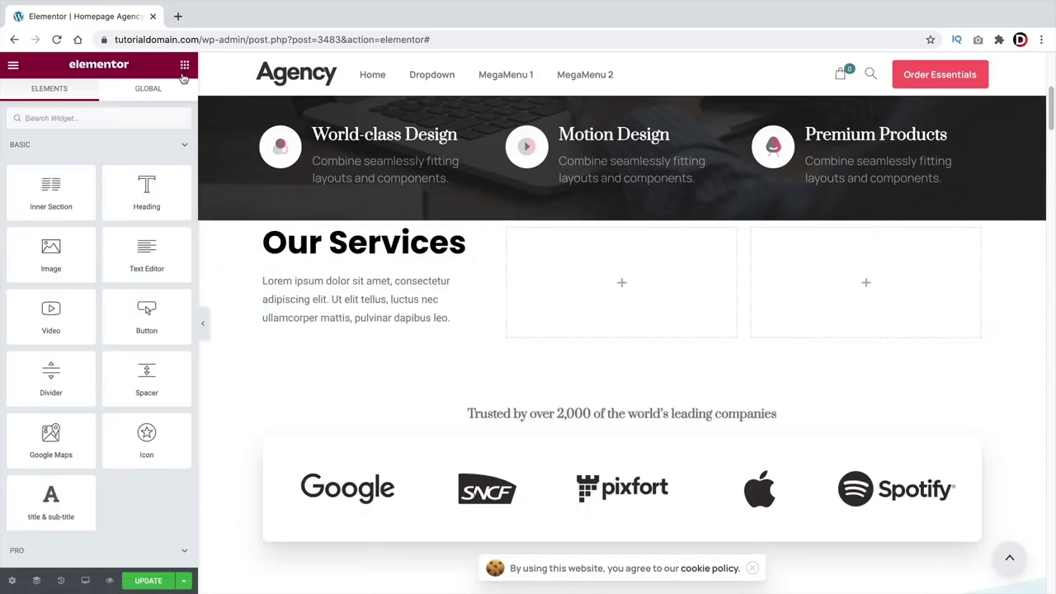
drag(147, 307, 264, 338)
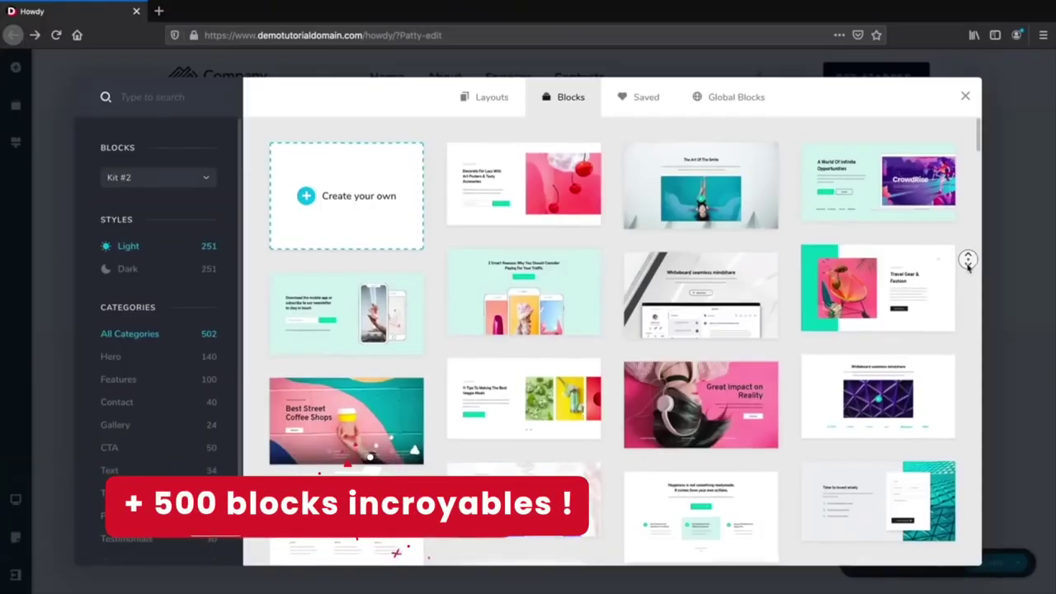
- Browse the Kit #2 blocks in the Howdy page's builder and add a Button element below the watch slide's paragraph
scroll(969, 273, down, 2)
scroll(967, 264, down, 8)
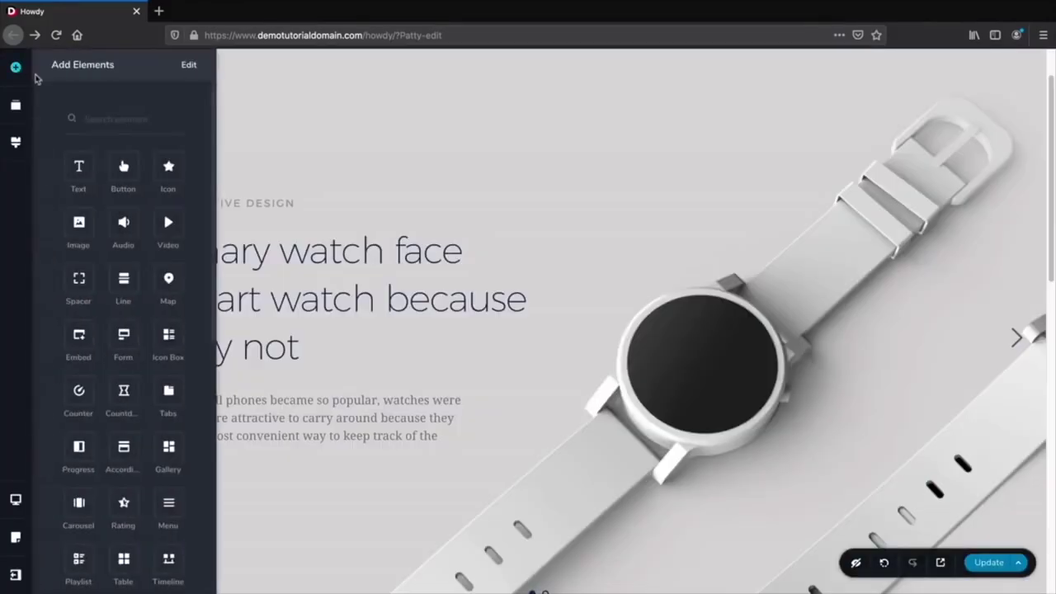
drag(123, 166, 467, 464)
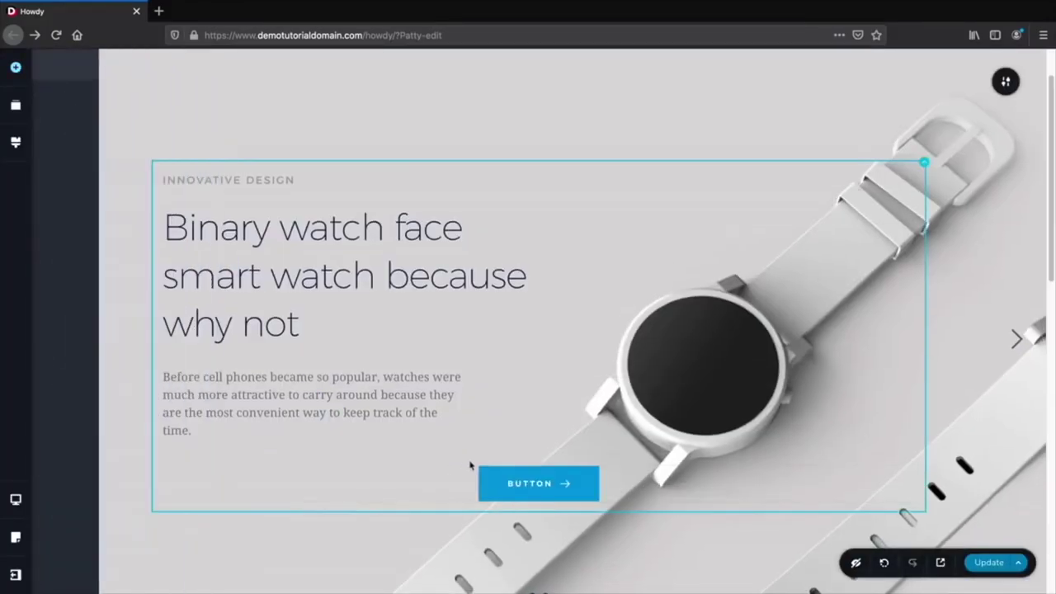
click(552, 443)
double_click(404, 394)
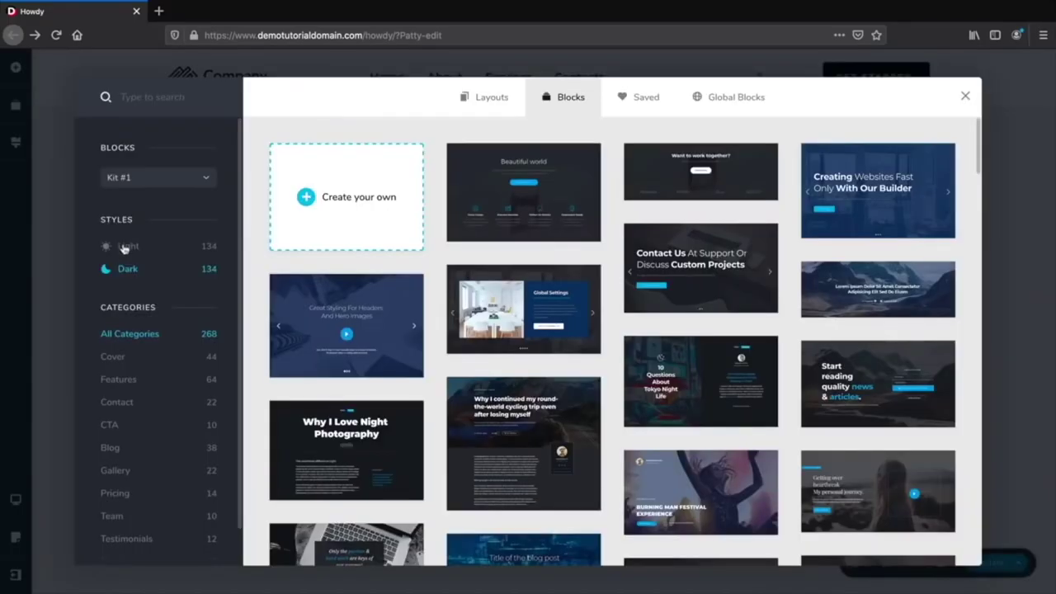
- Switch the block library to Kit #2 and compare its Light and Dark block styles
click(128, 268)
click(157, 178)
click(146, 218)
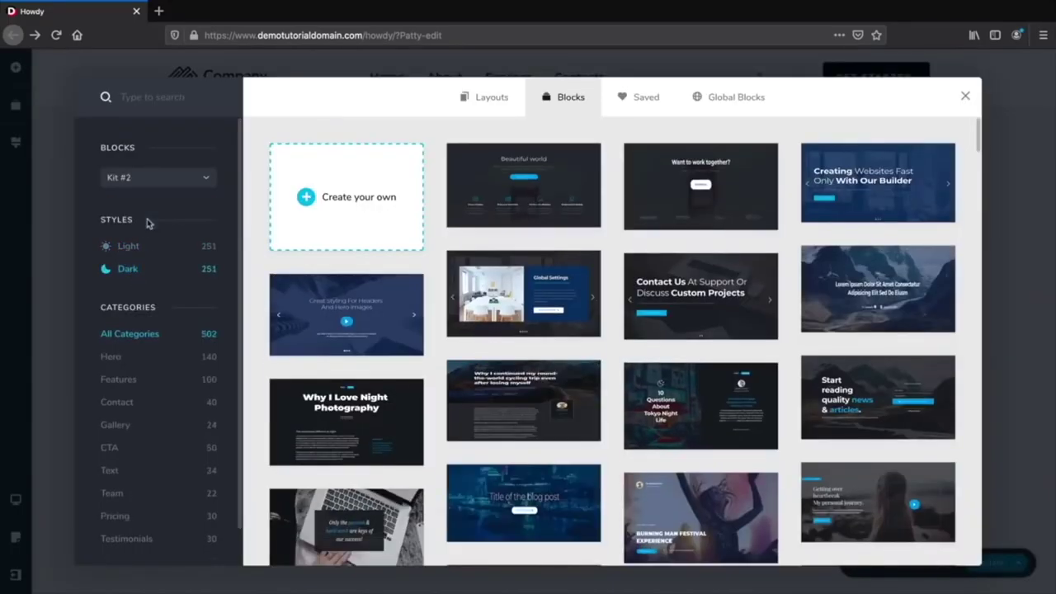
click(143, 250)
click(132, 272)
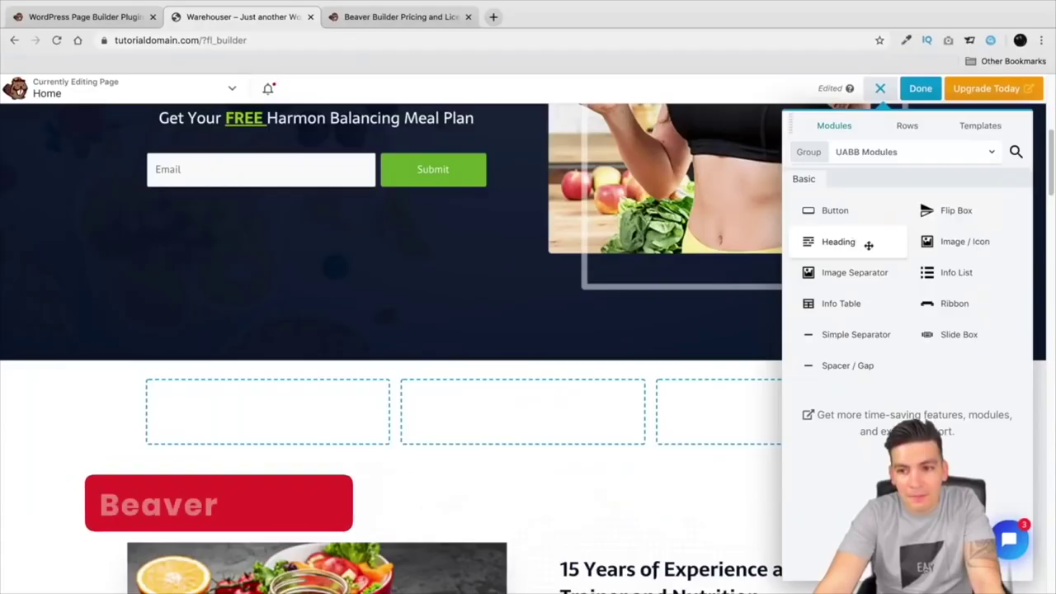
- In Beaver Builder, add a Heading module to the middle column and save it with its default text
drag(870, 241, 495, 425)
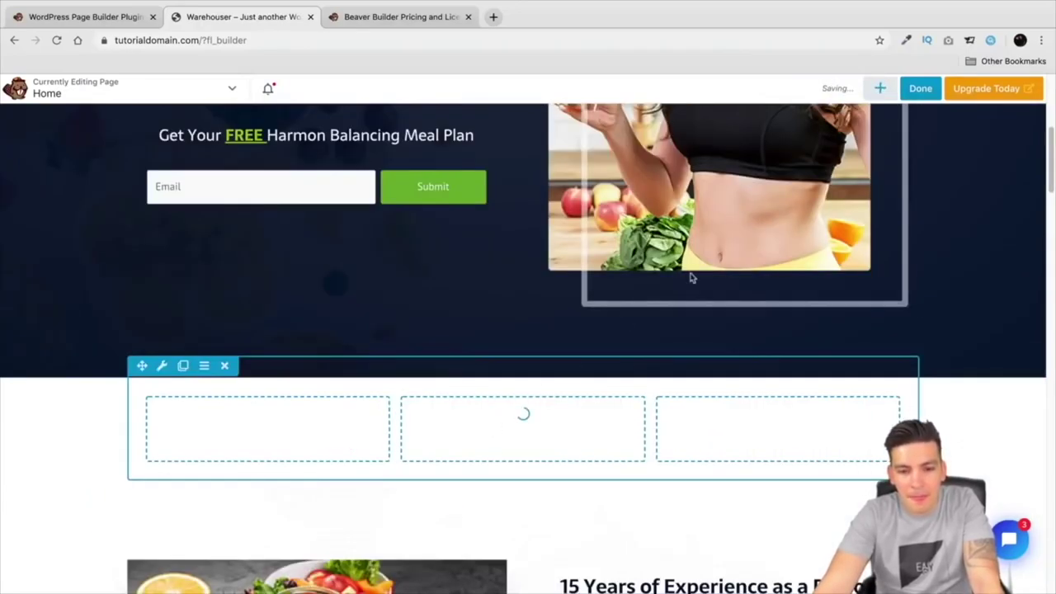
drag(476, 151, 824, 146)
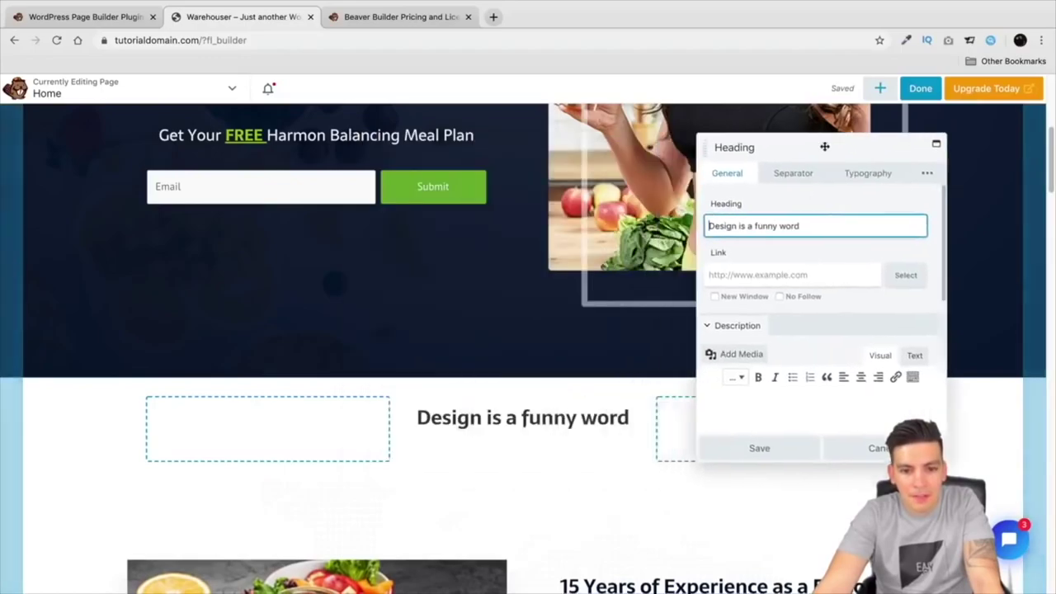
click(789, 446)
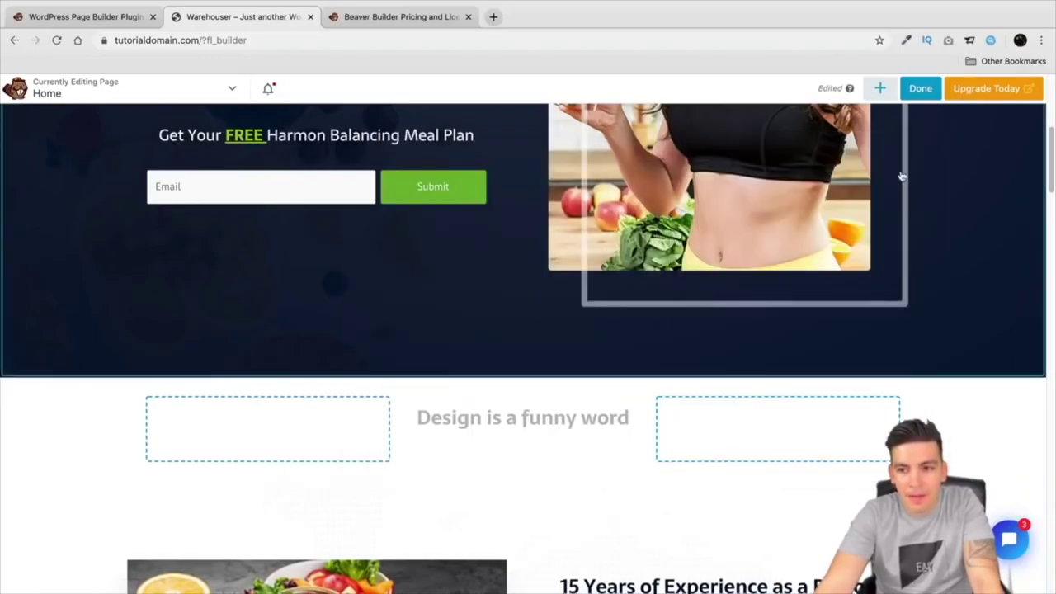
- Choose a different module group and place another module below the "Design is a funny word" heading
click(880, 88)
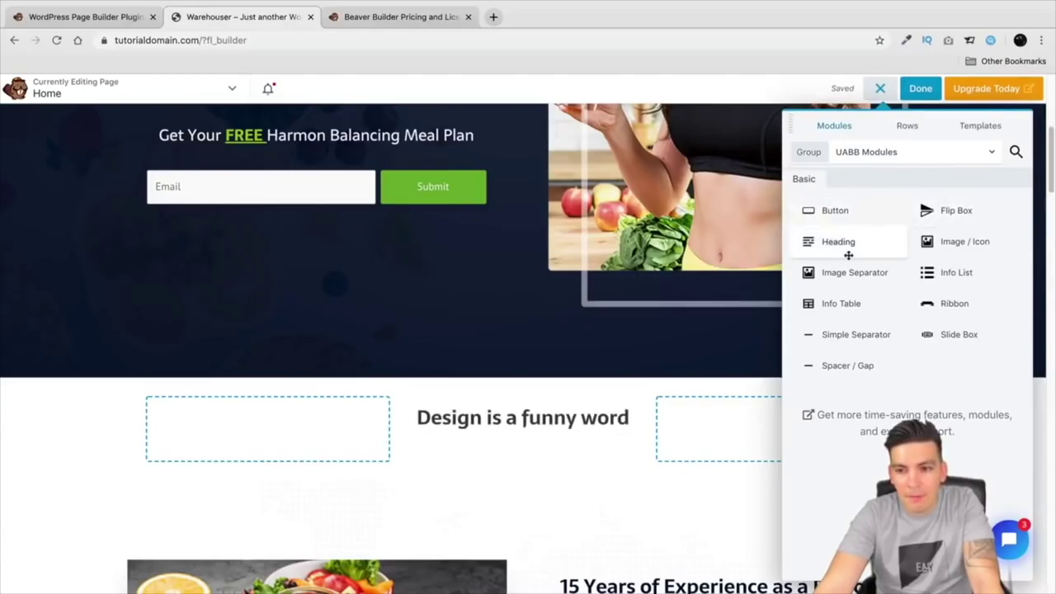
click(866, 152)
click(849, 179)
drag(921, 243, 540, 505)
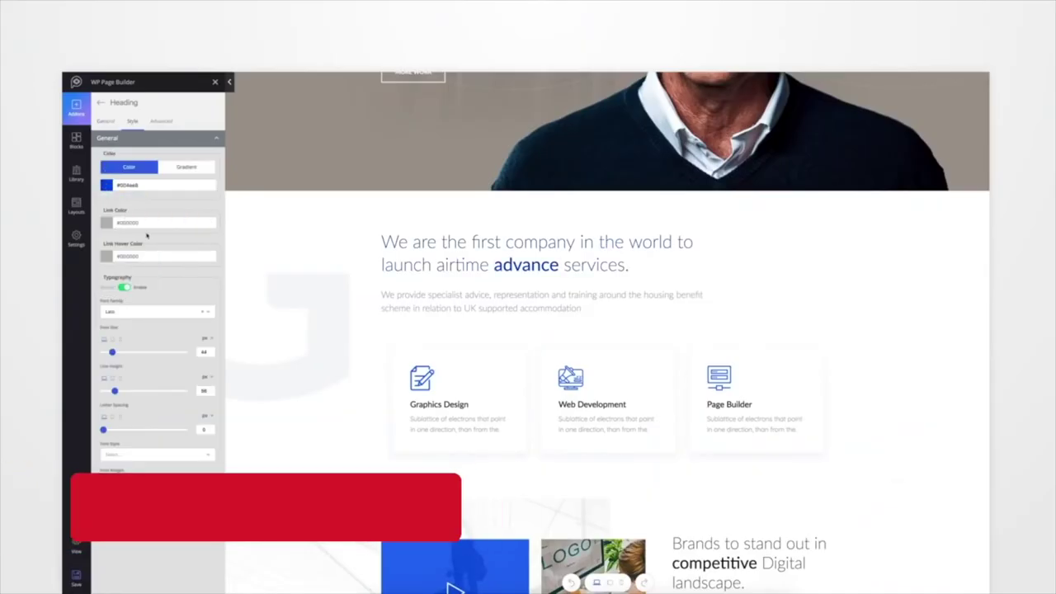
- In WP Page Builder, increase the heading's font size and place an Icon addon in the first empty column below the client logos
drag(112, 352, 116, 352)
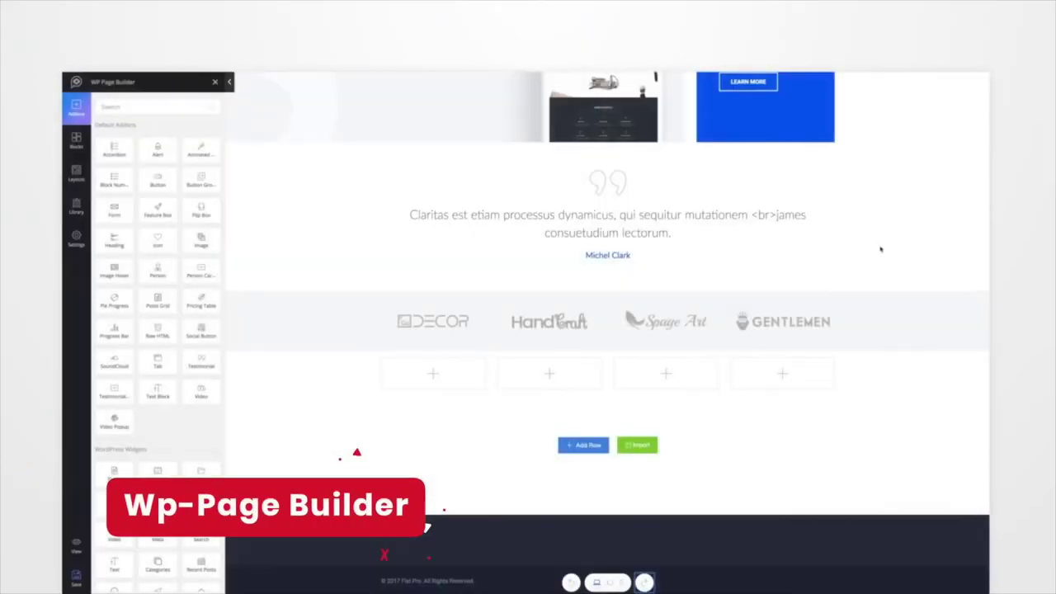
drag(158, 240, 427, 367)
click(160, 166)
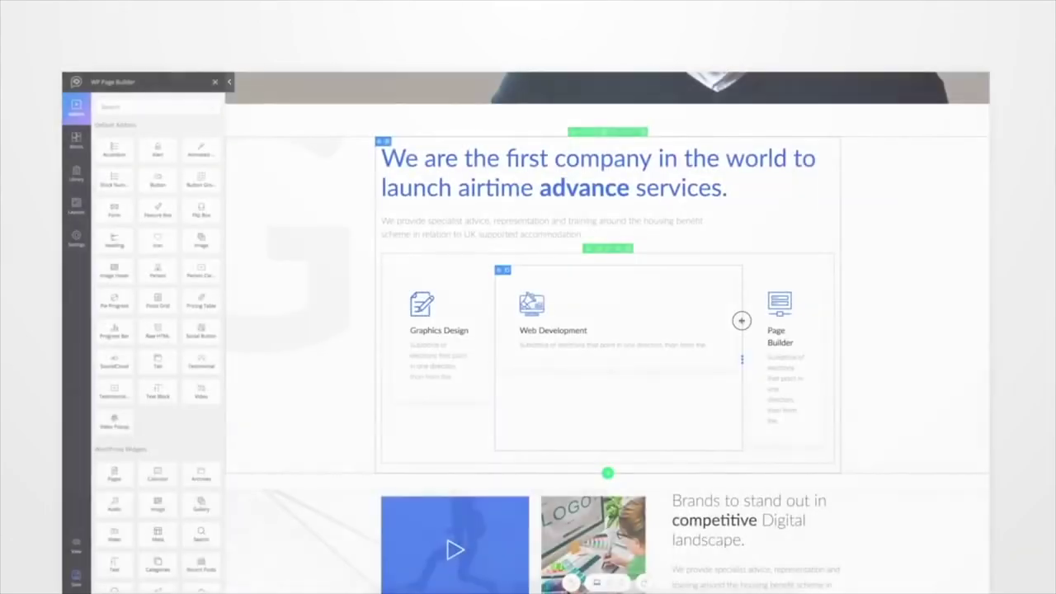
- Widen the Graphics Design column and narrow the Web Development column in the three-column services row
drag(493, 336, 538, 336)
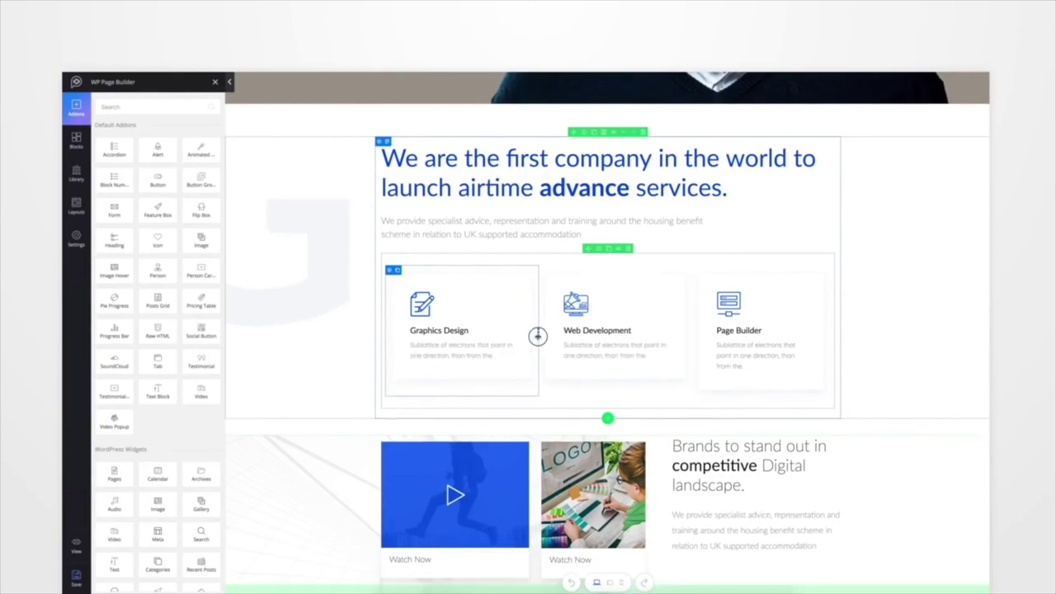
drag(689, 333, 662, 344)
scroll(657, 319, down, 2)
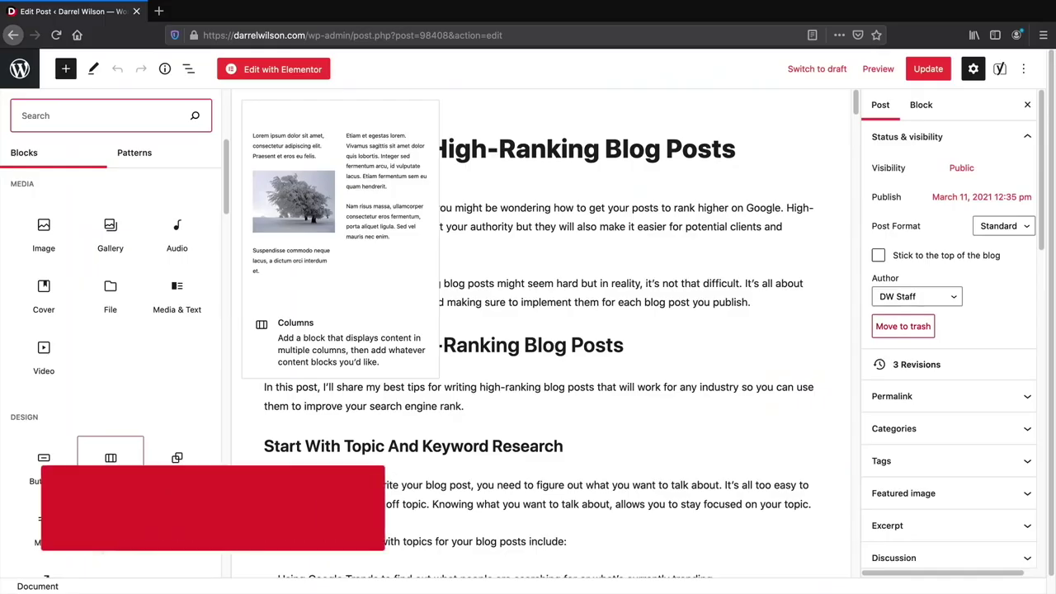
- In the WordPress block editor, insert a 50 / 50 Columns block after the blog post's second introductory paragraph
drag(110, 458, 373, 323)
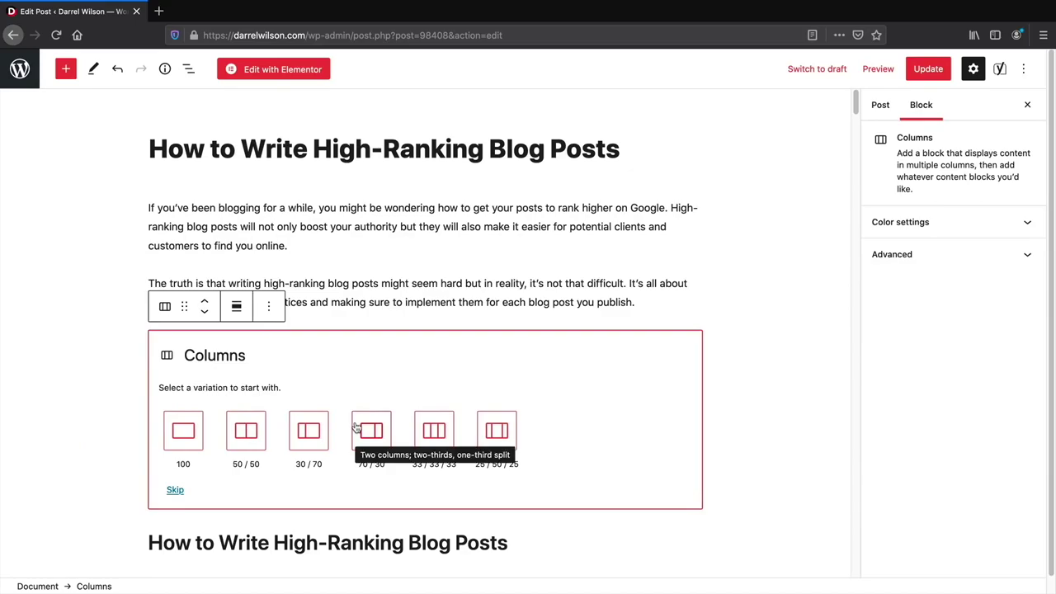
click(253, 430)
- Add an Image block to the first column and a Paragraph block beneath the image
click(65, 69)
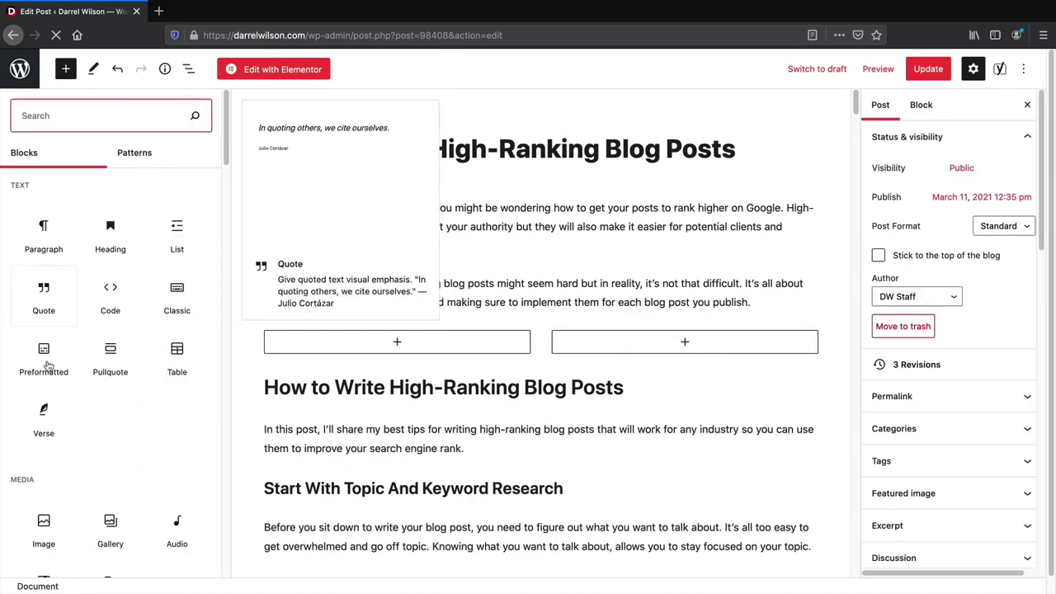
drag(44, 528, 404, 343)
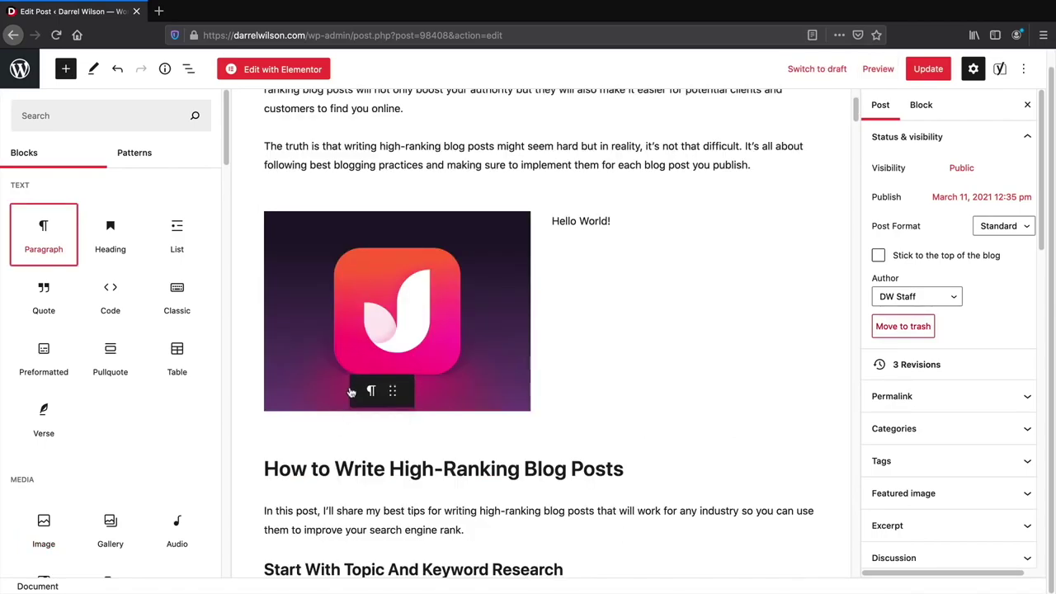
drag(398, 381, 375, 422)
click(368, 445)
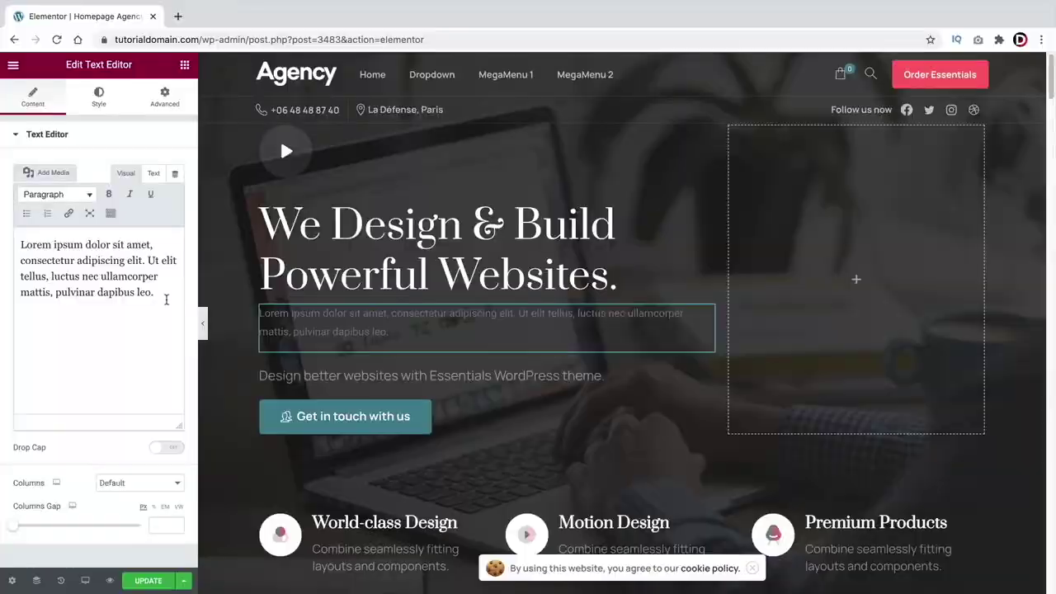
- Switch to the Elementor homepage and overwrite the lorem ipsum text below the hero heading with "This is"
key(ctrl+a)
text(This is)
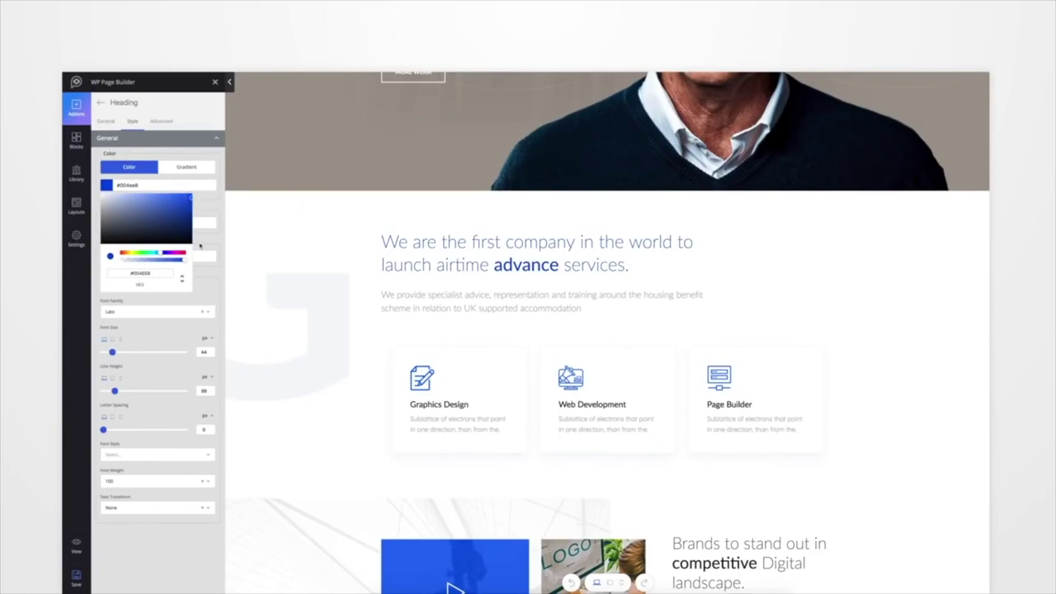
- Switch to WP Page Builder and increase the "We are the first company" heading's font size and line height
drag(112, 352, 116, 352)
drag(115, 390, 118, 390)
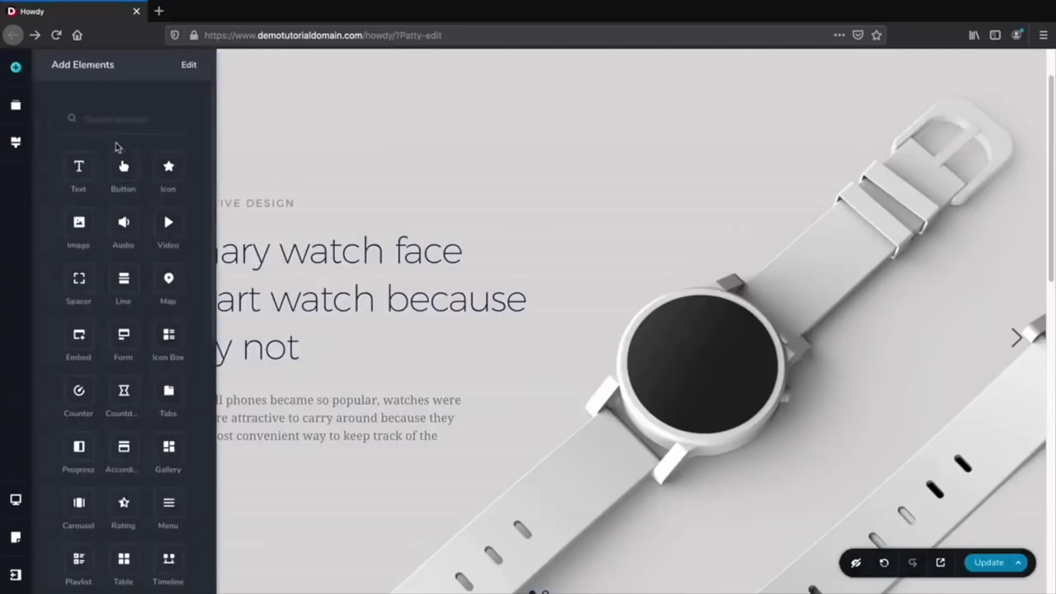
- Add a Button element to the watch page's hero section and filter the block library to the Light style
drag(123, 166, 426, 453)
double_click(402, 393)
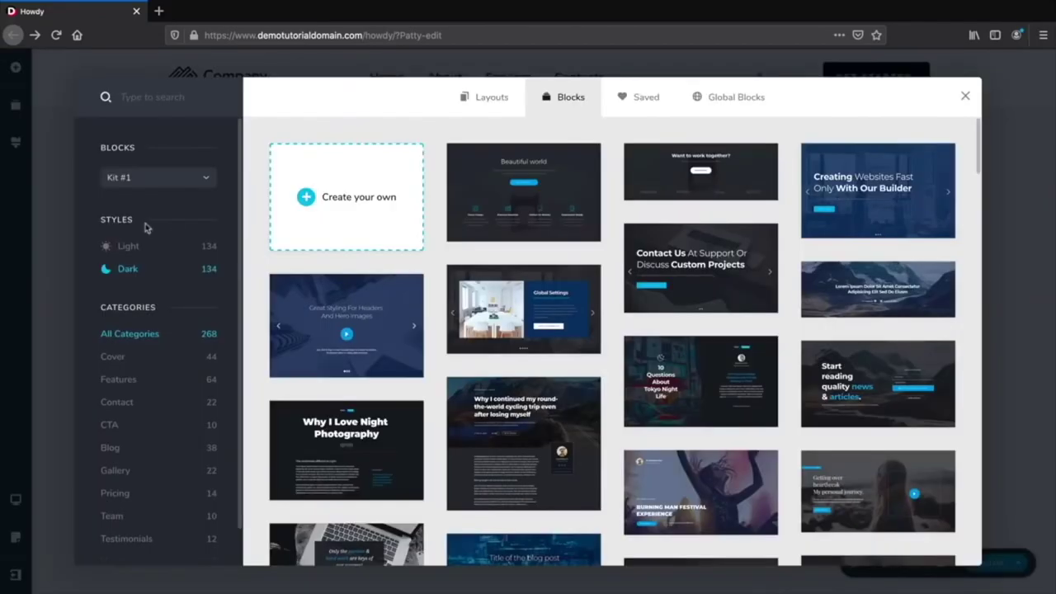
click(128, 247)
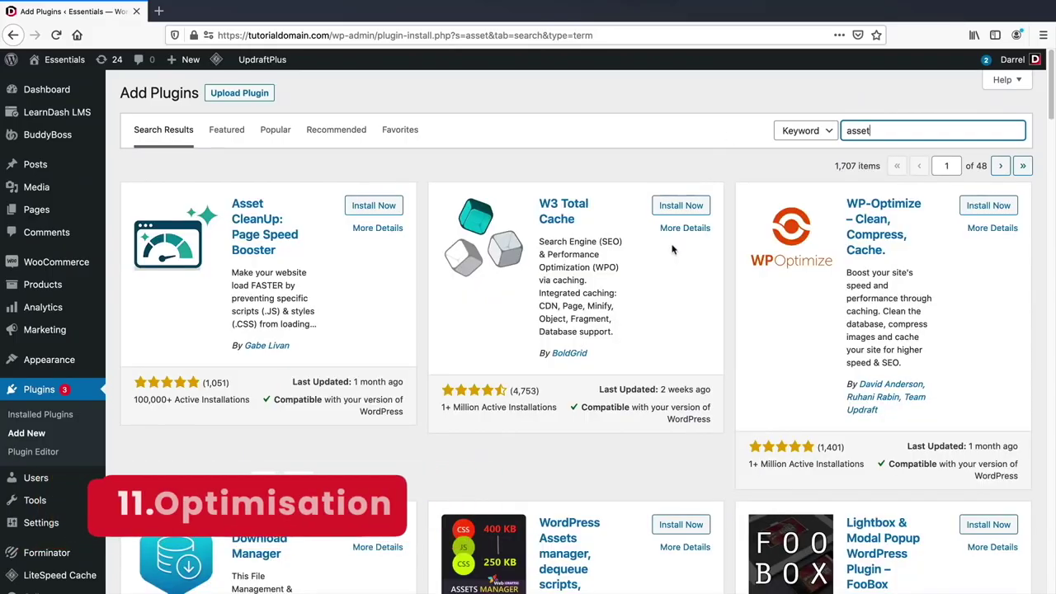
- Install and activate the Asset CleanUp: Page Speed Booster plugin and decline its anonymous usage tracking
click(372, 208)
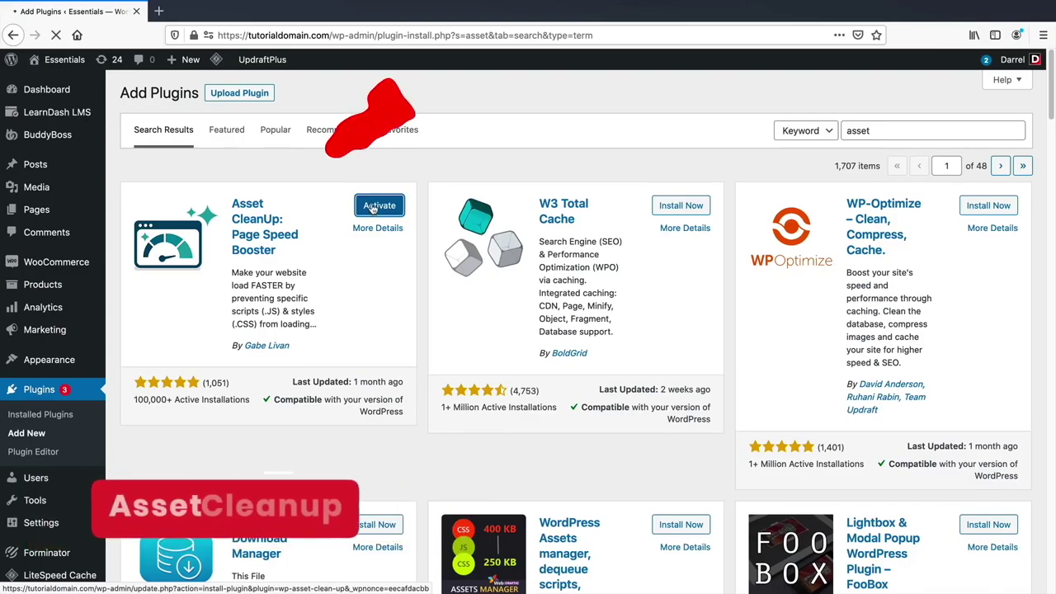
click(373, 204)
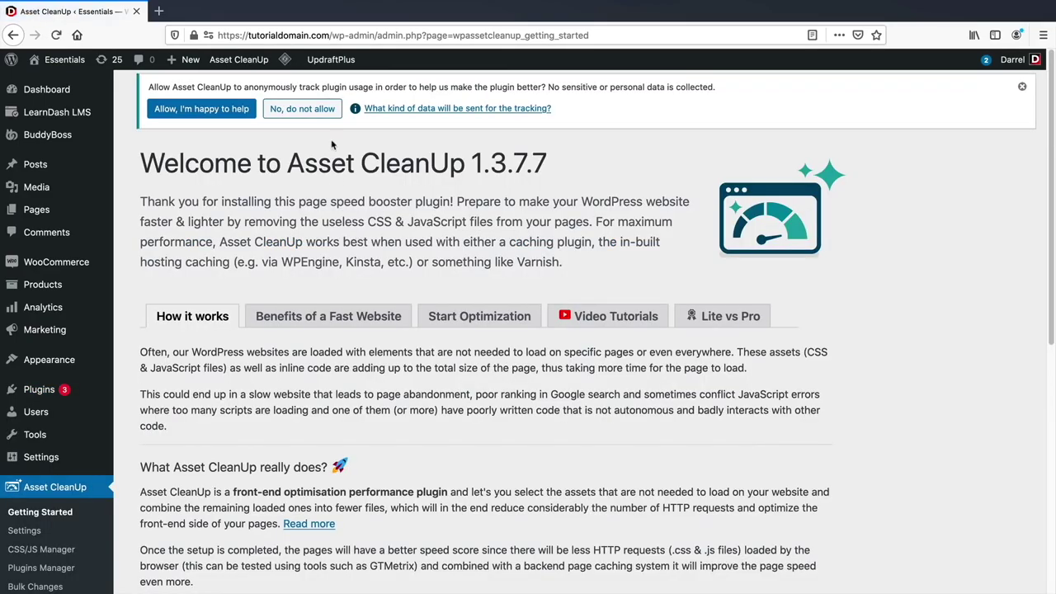
click(310, 110)
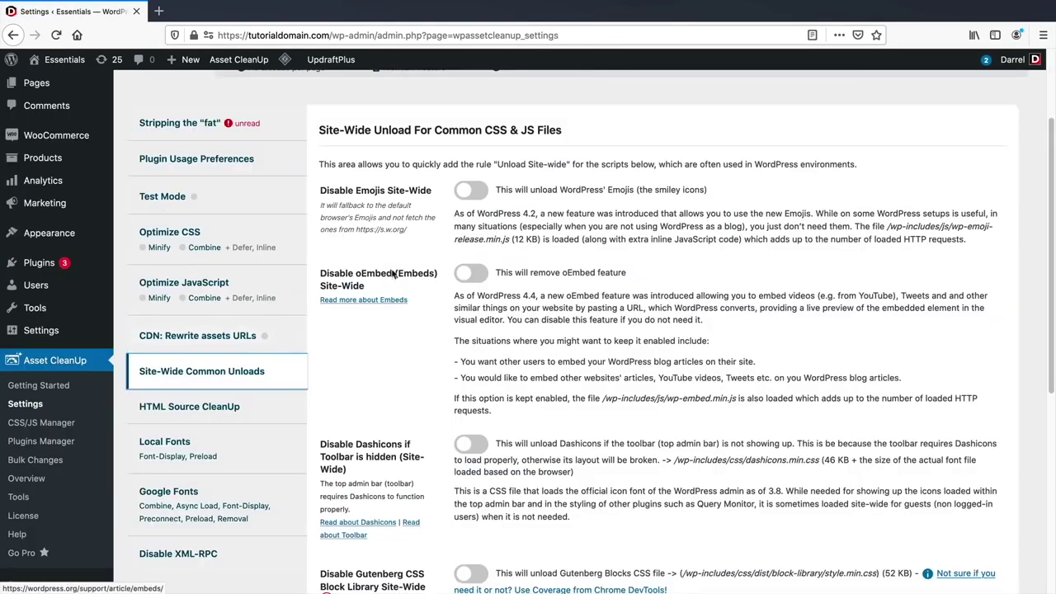
- In Asset CleanUp's settings, disable emojis site-wide and enable both minification and combining of JavaScript files
click(469, 191)
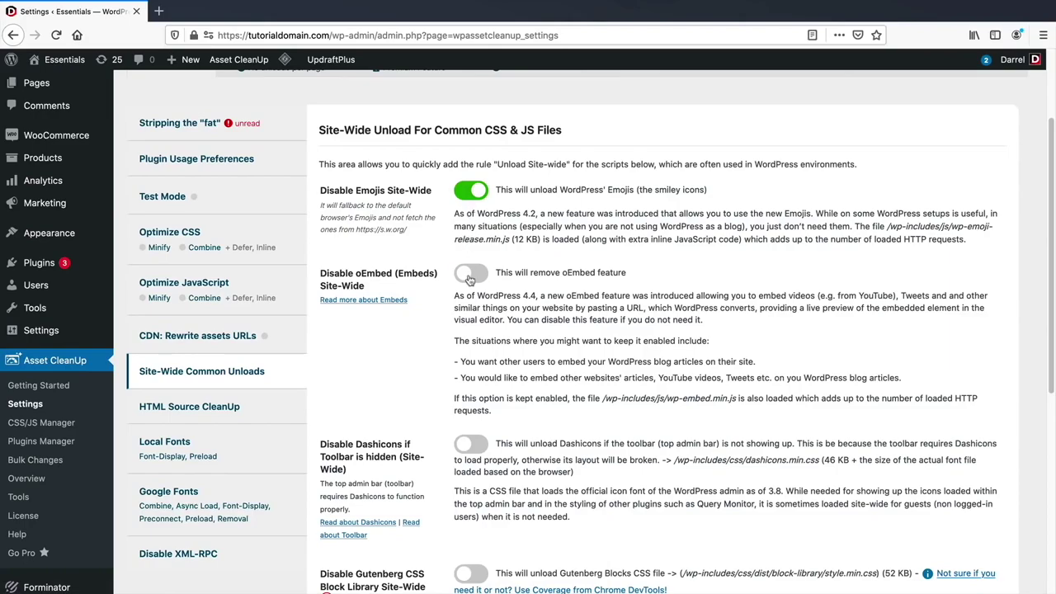
click(261, 305)
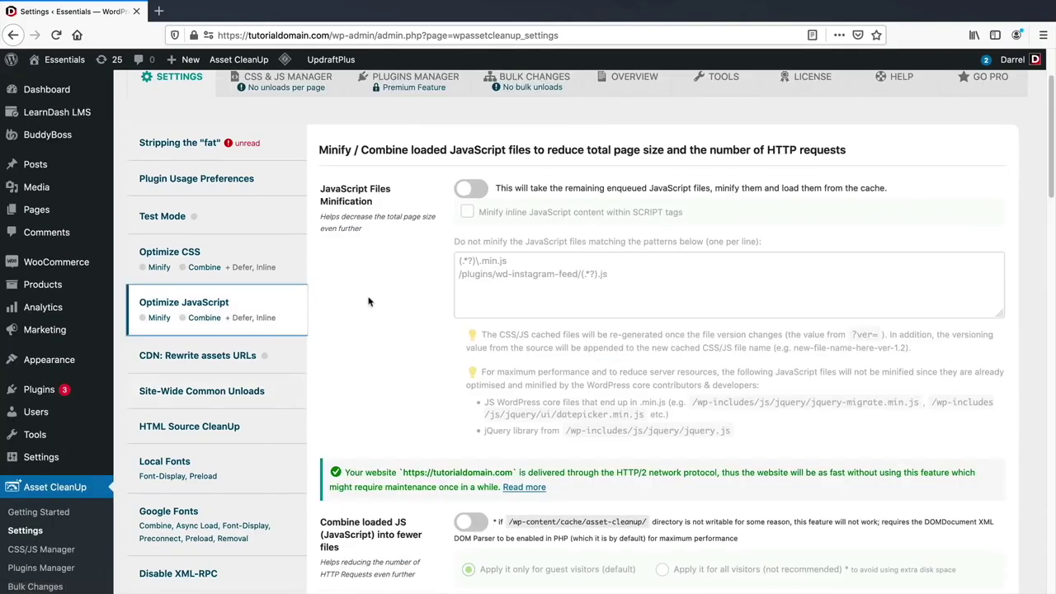
click(472, 190)
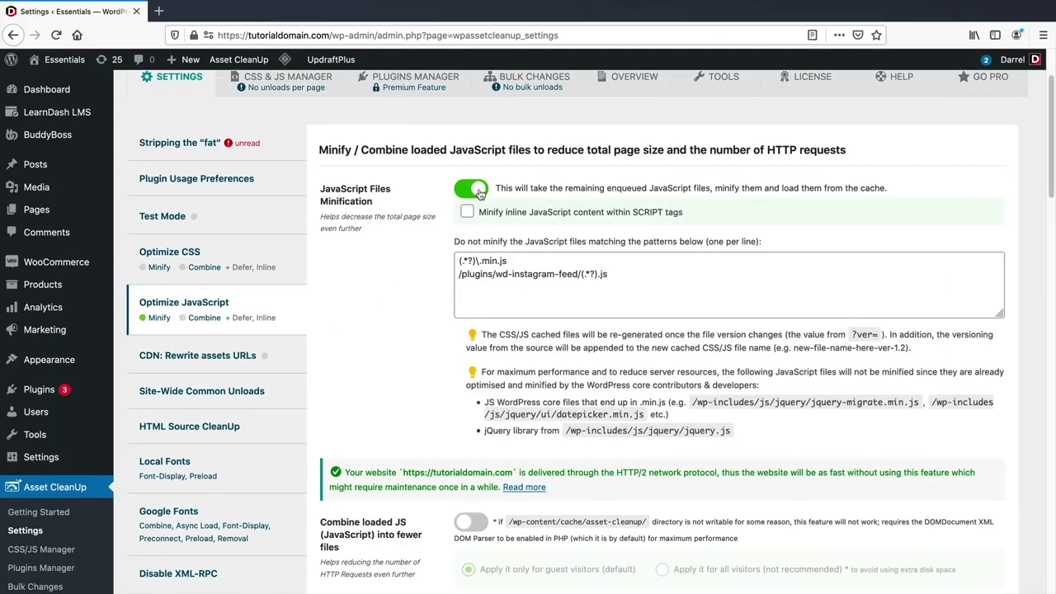
scroll(423, 335, down, 4)
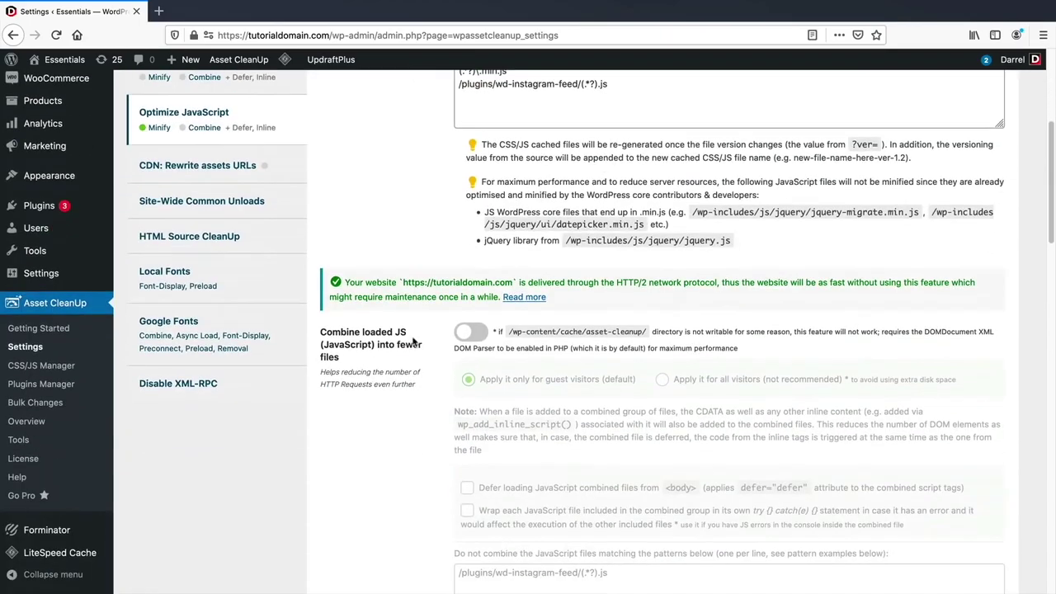
click(471, 332)
scroll(426, 390, down, 10)
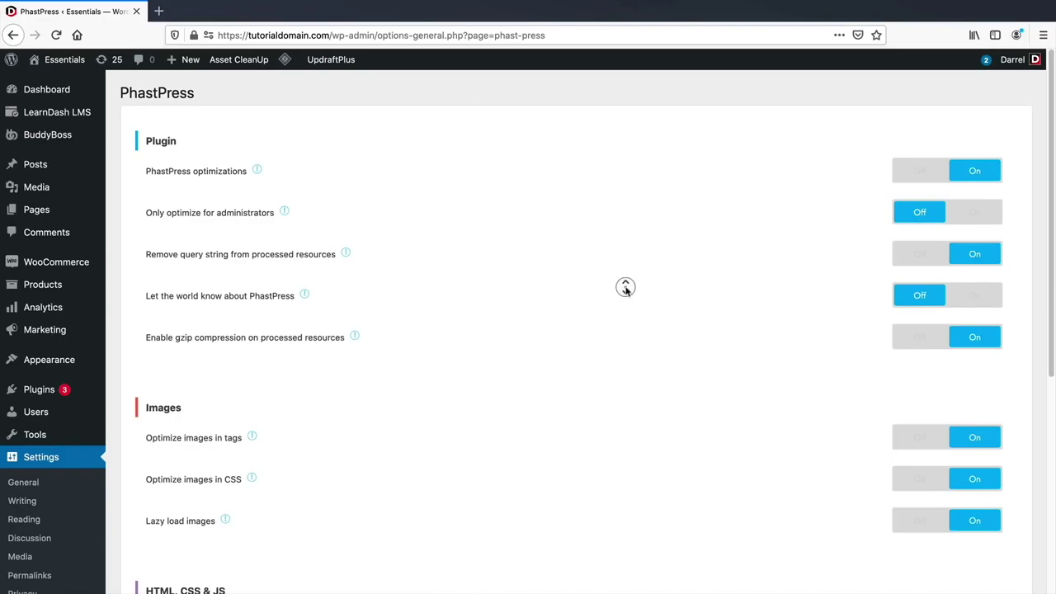
- Review PhastPress's plugin, image and HTML, CSS & JS optimization settings
scroll(626, 296, down, 4)
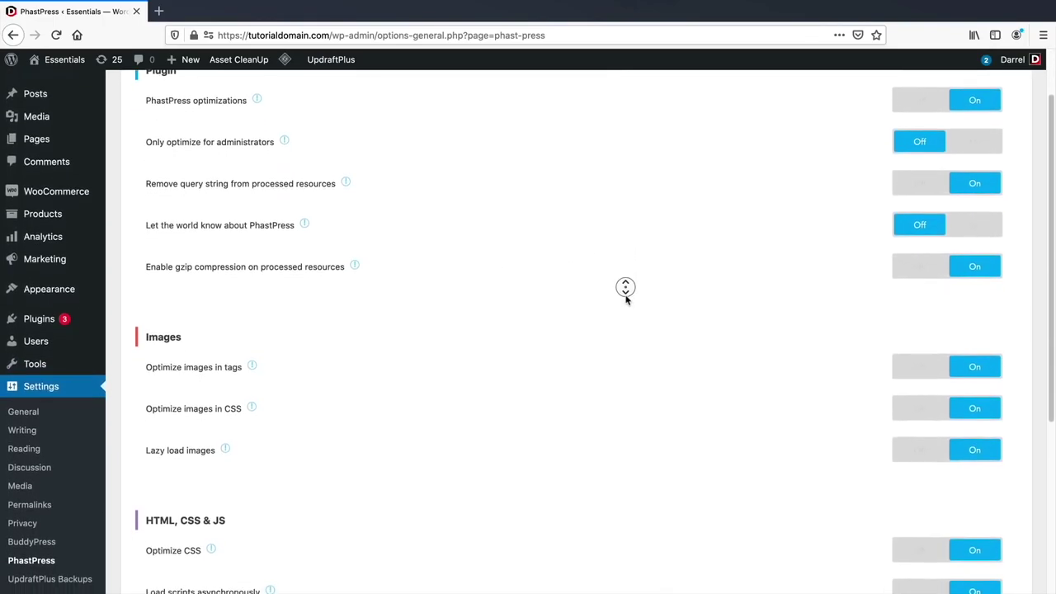
scroll(627, 295, down, 4)
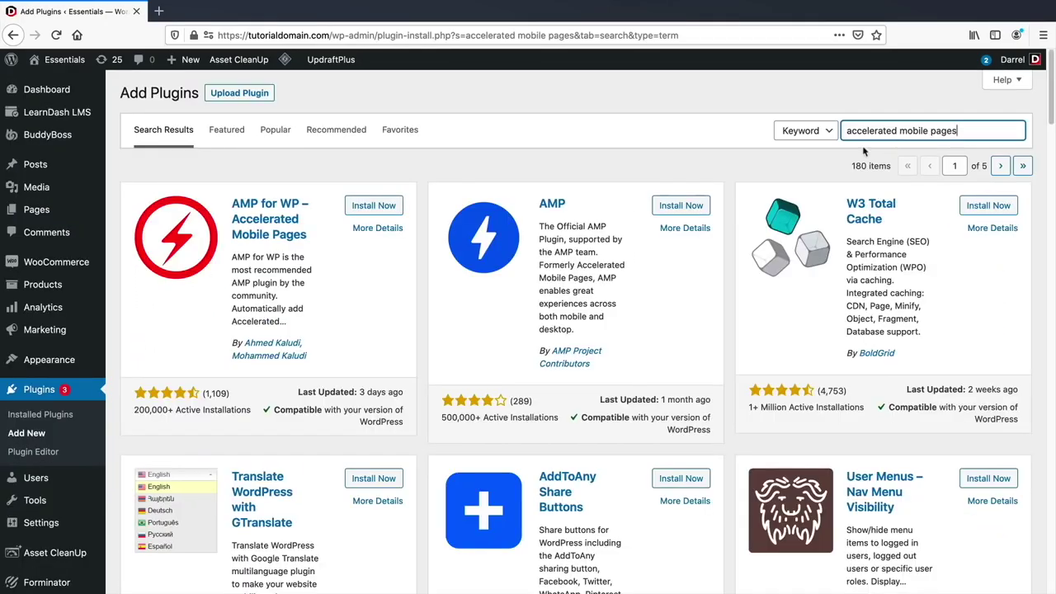
- Install the AMP for WP – Accelerated Mobile Pages plugin and switch on its Instant Articles and Mobile Redirection options
click(369, 206)
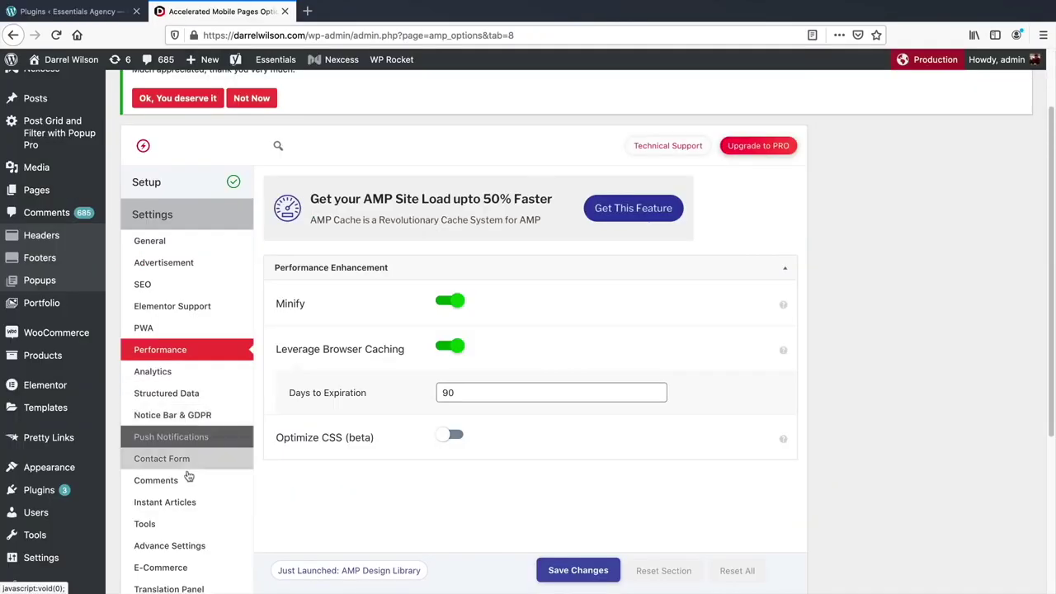
click(189, 505)
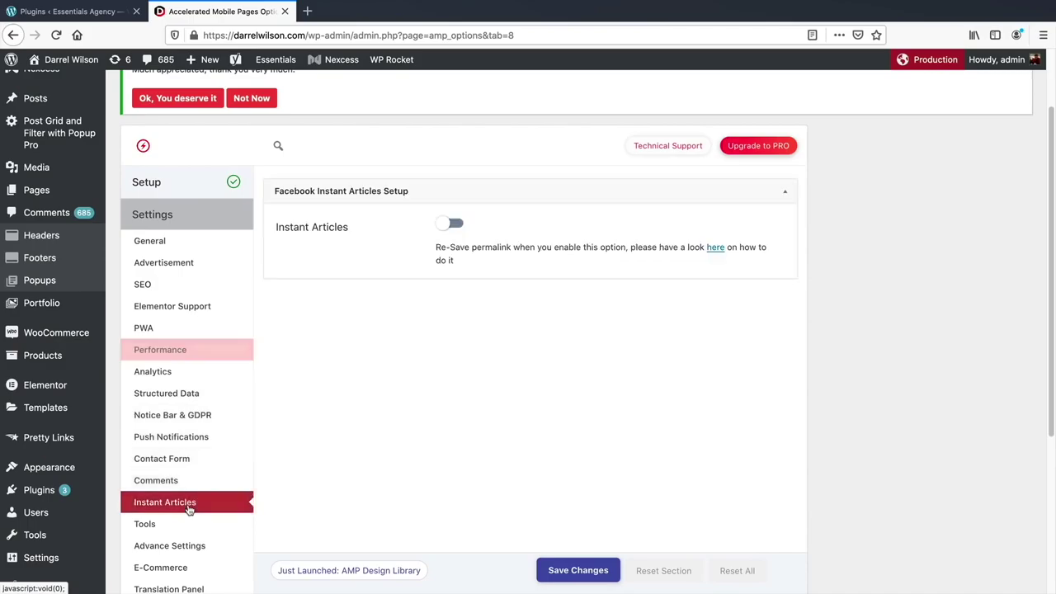
click(449, 223)
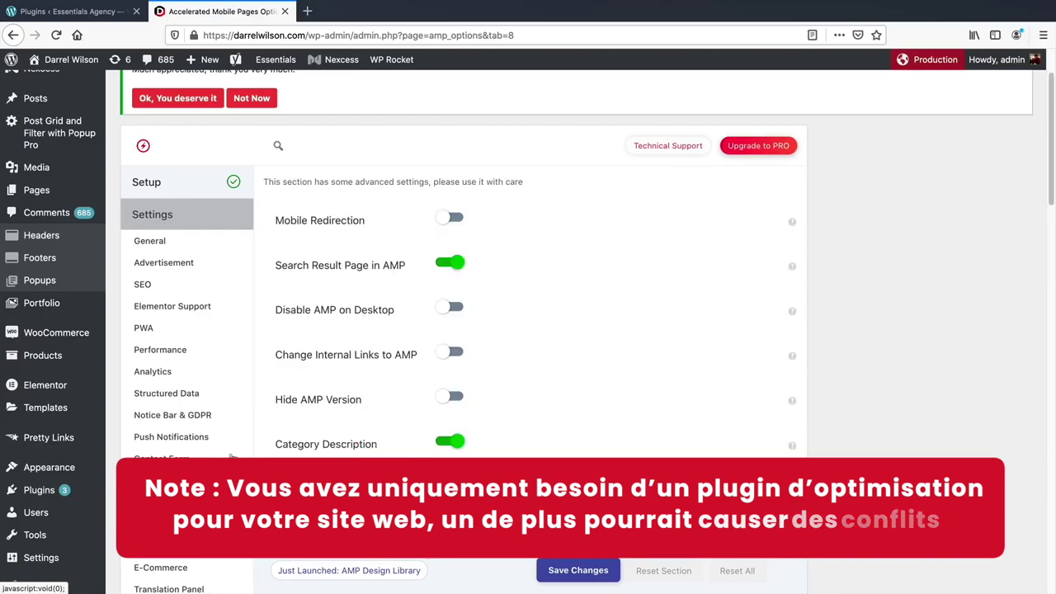
click(454, 219)
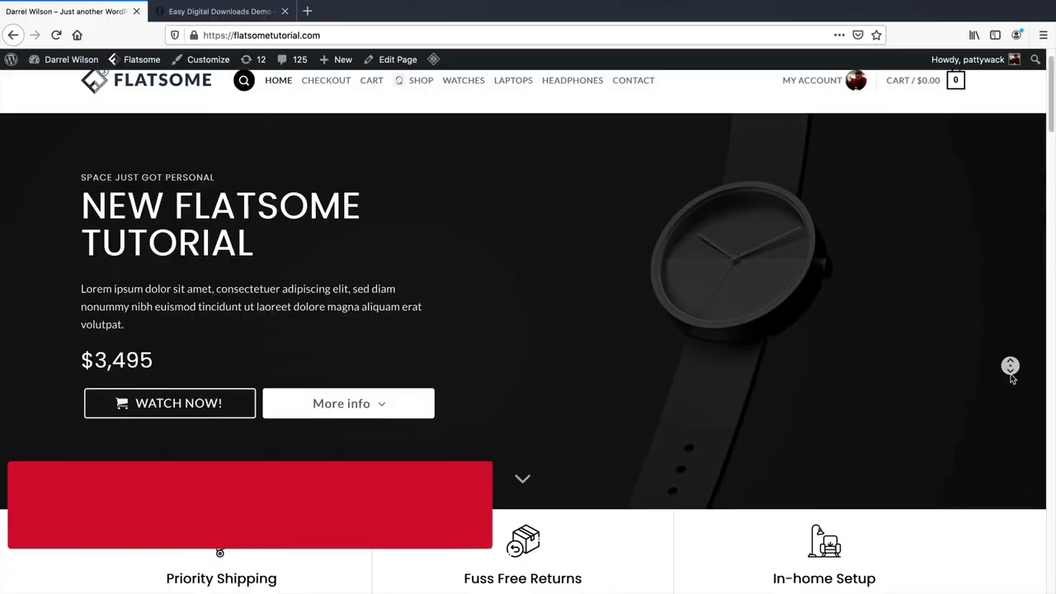
- Look over the Flatsome demo store's homepage and update the WooCommerce plugin
scroll(1011, 378, down, 5)
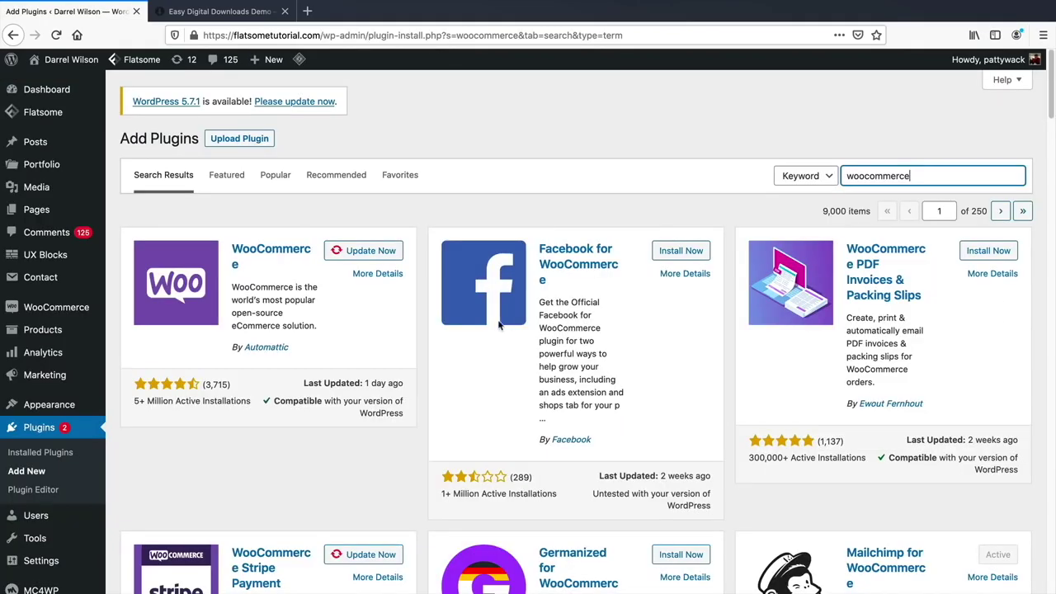
click(369, 252)
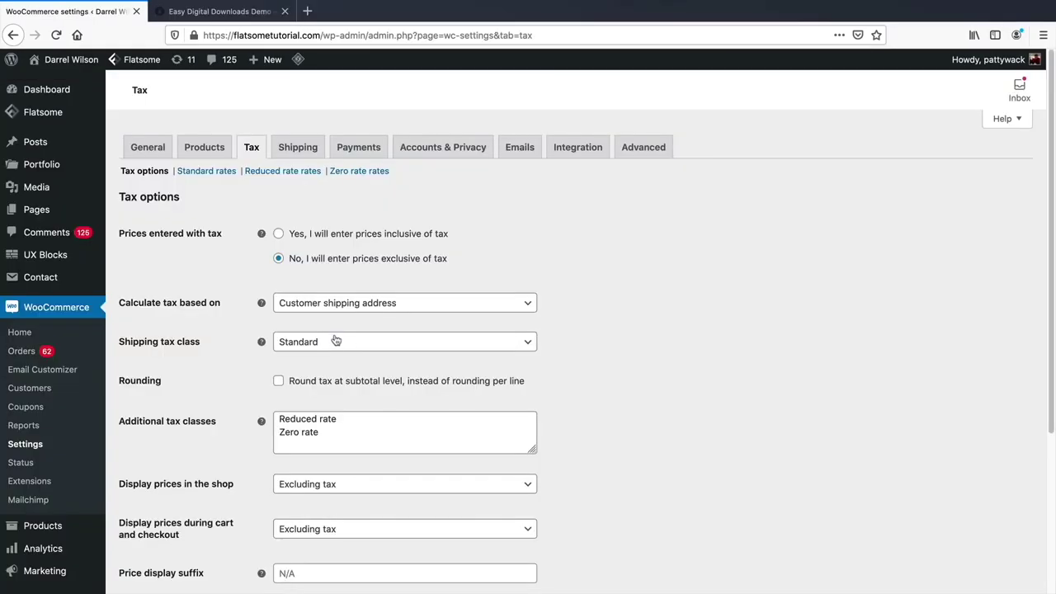
- In the WooCommerce settings, choose Standard as the shipping tax class and add United States (US) to the specific selling countries
click(339, 347)
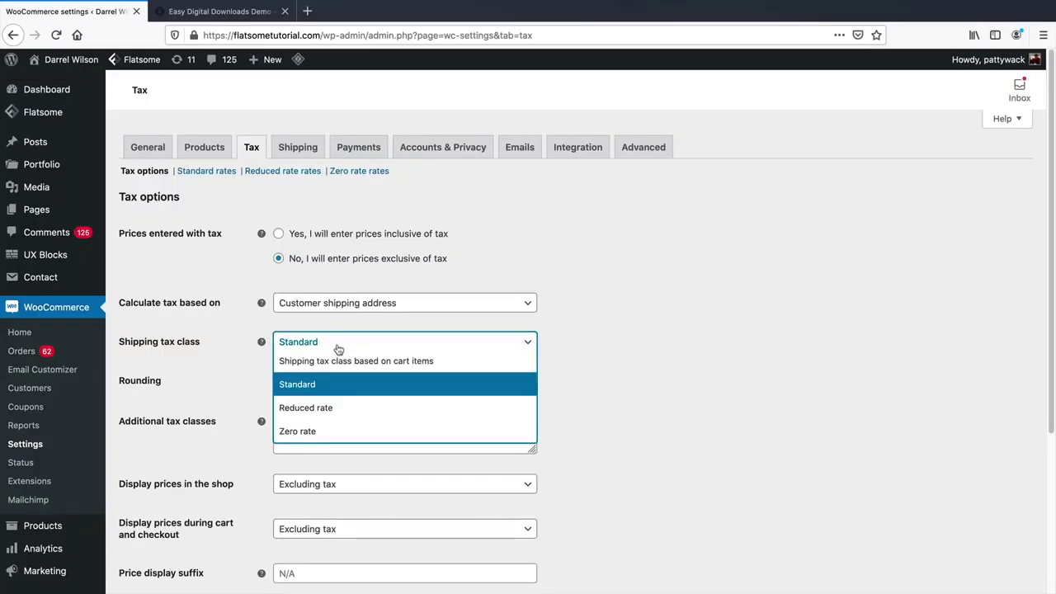
click(333, 385)
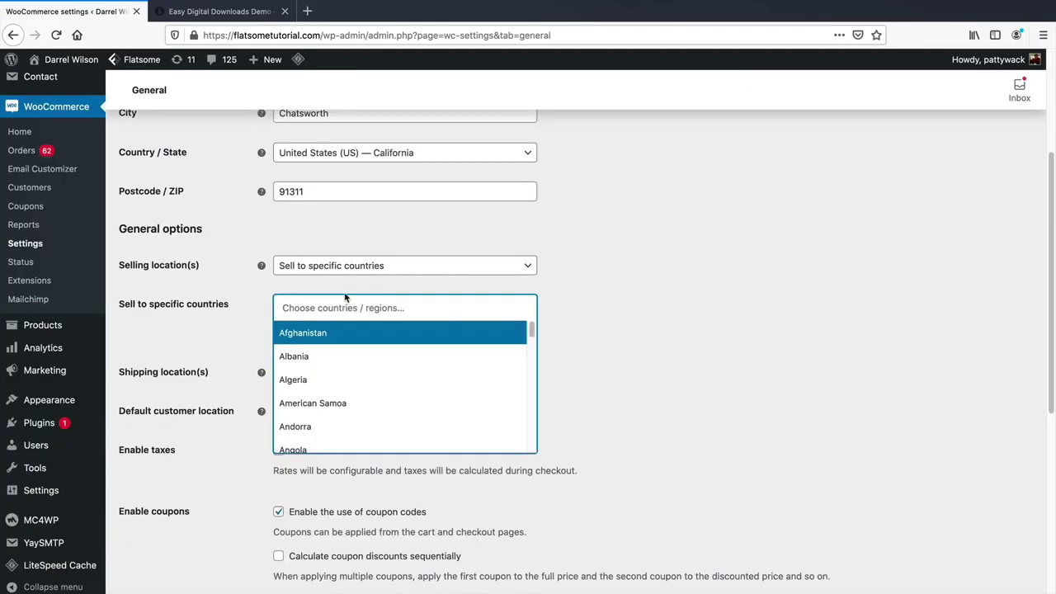
text(united)
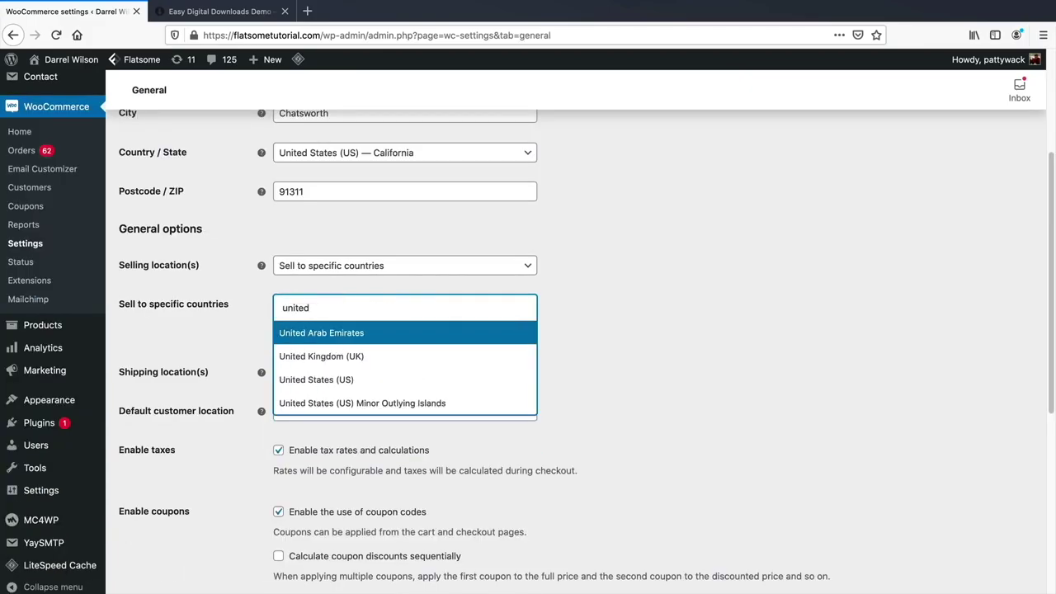
click(354, 380)
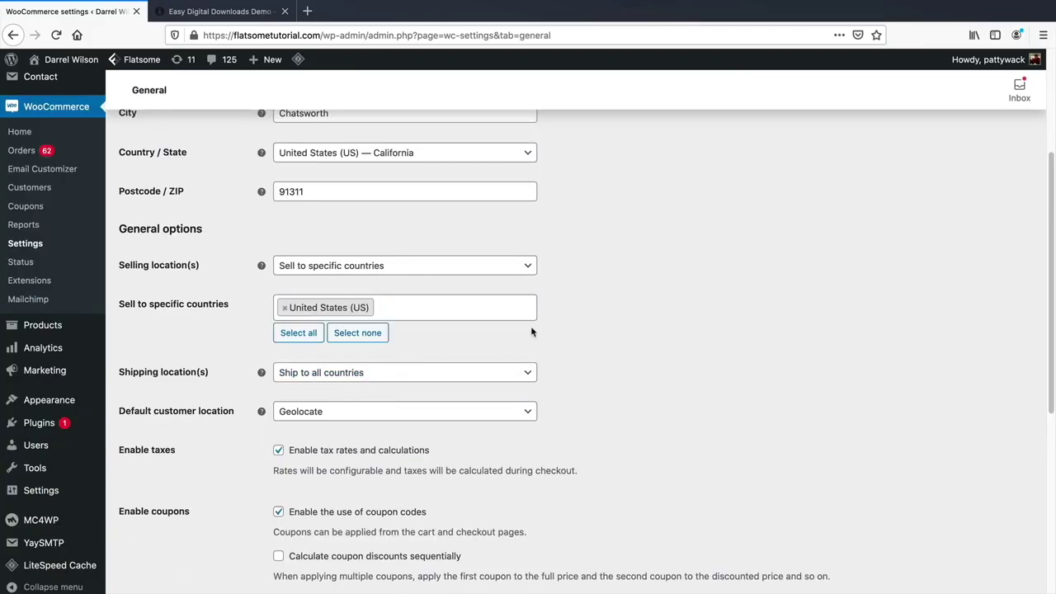
- On the Olam EDD theme demo, add the featured item The Officer to the cart and proceed to checkout
middle_click(817, 215)
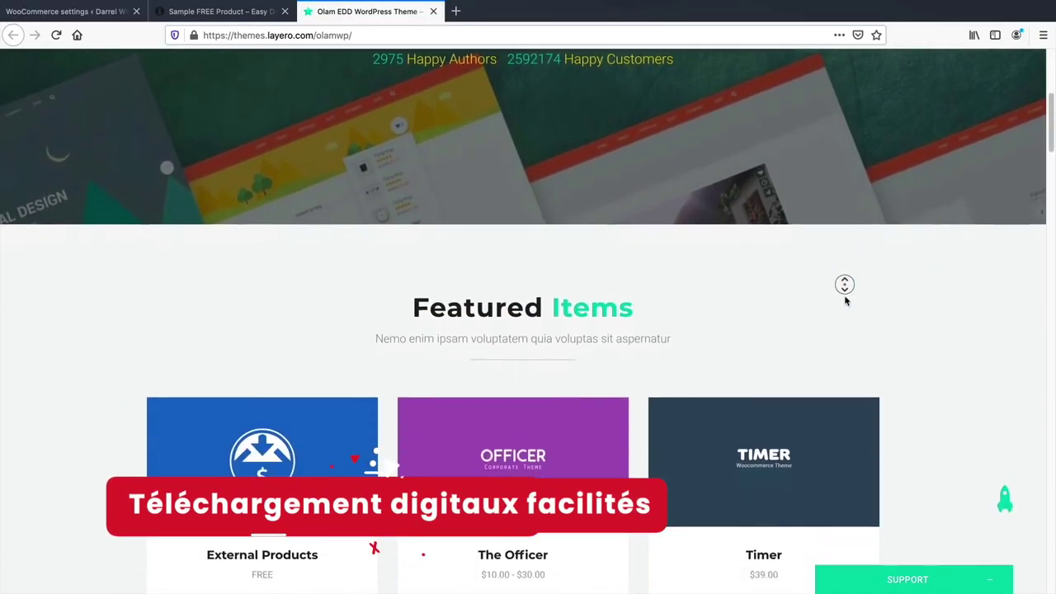
click(845, 296)
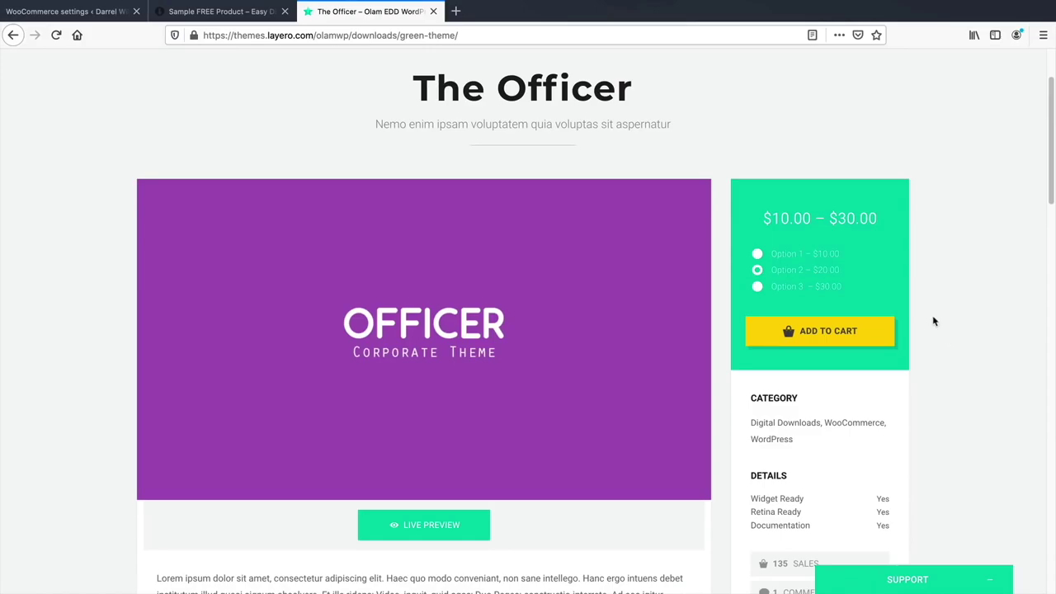
click(767, 252)
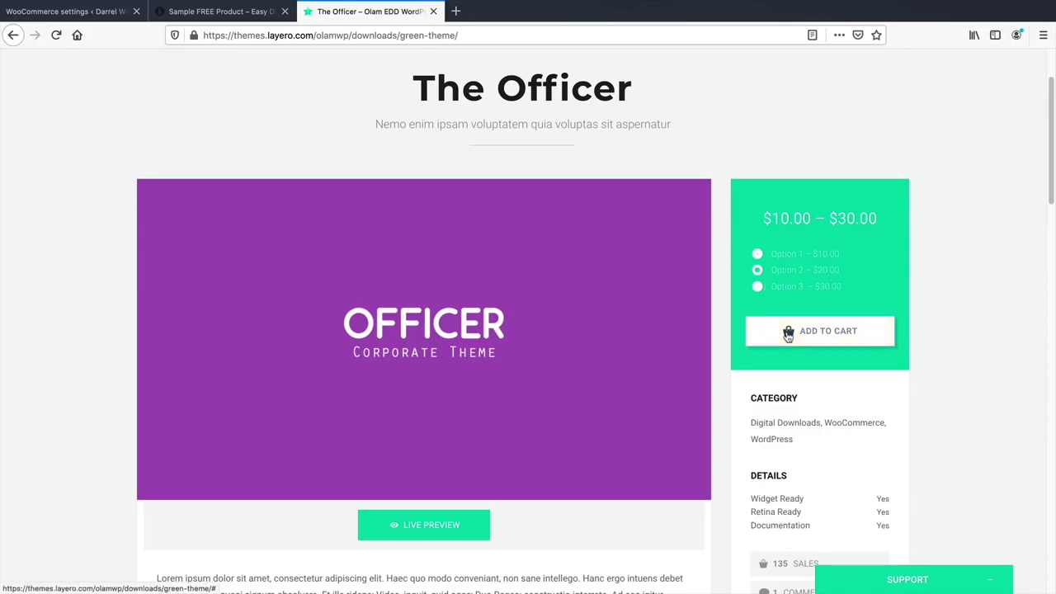
click(839, 339)
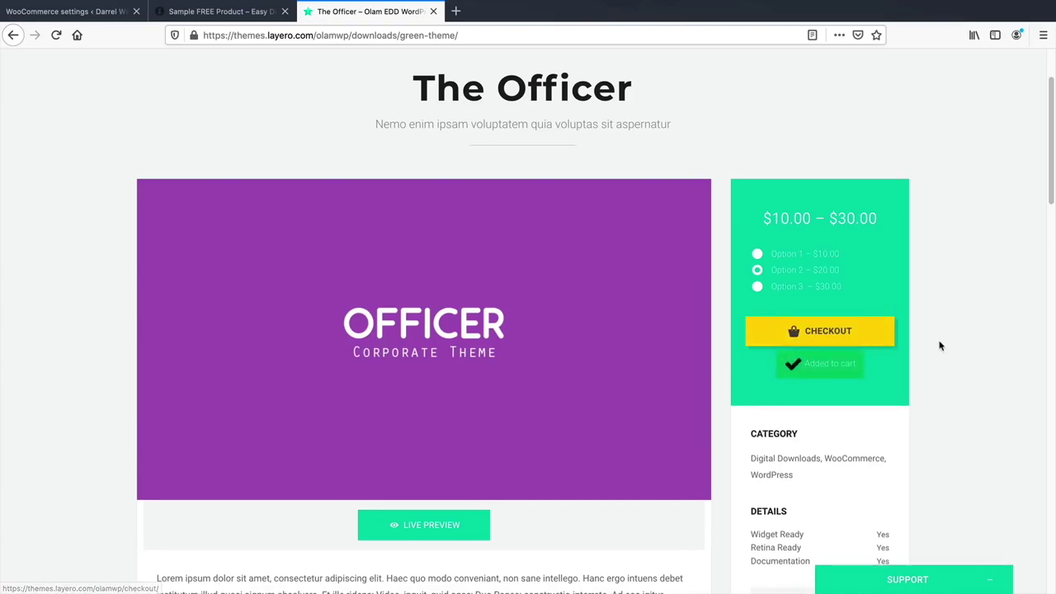
click(885, 336)
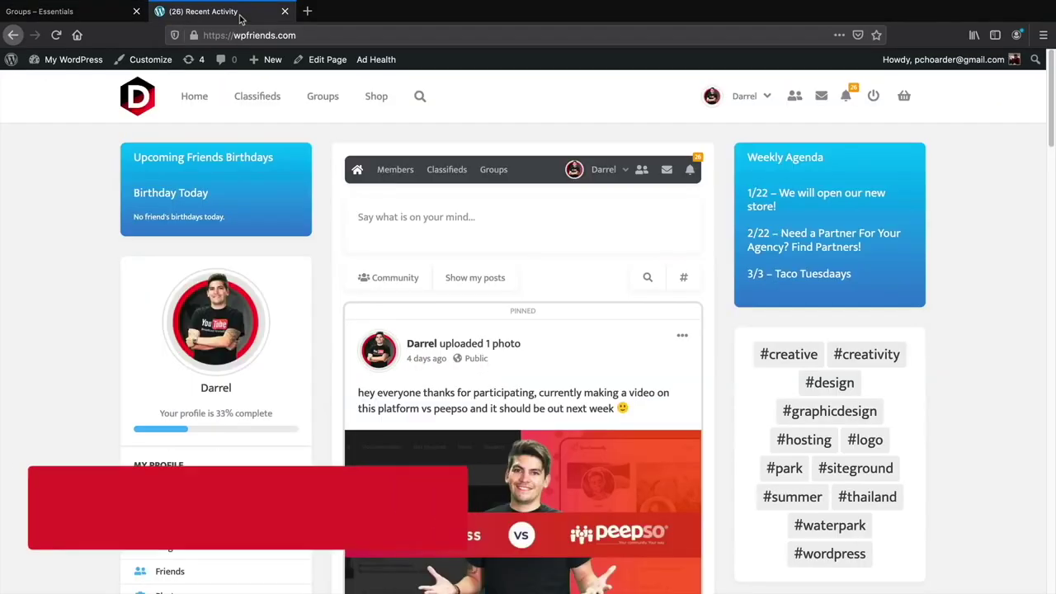
- Browse the Classifieds, Groups and Shop pages of the PeepSo community site wpfriends.com
click(280, 102)
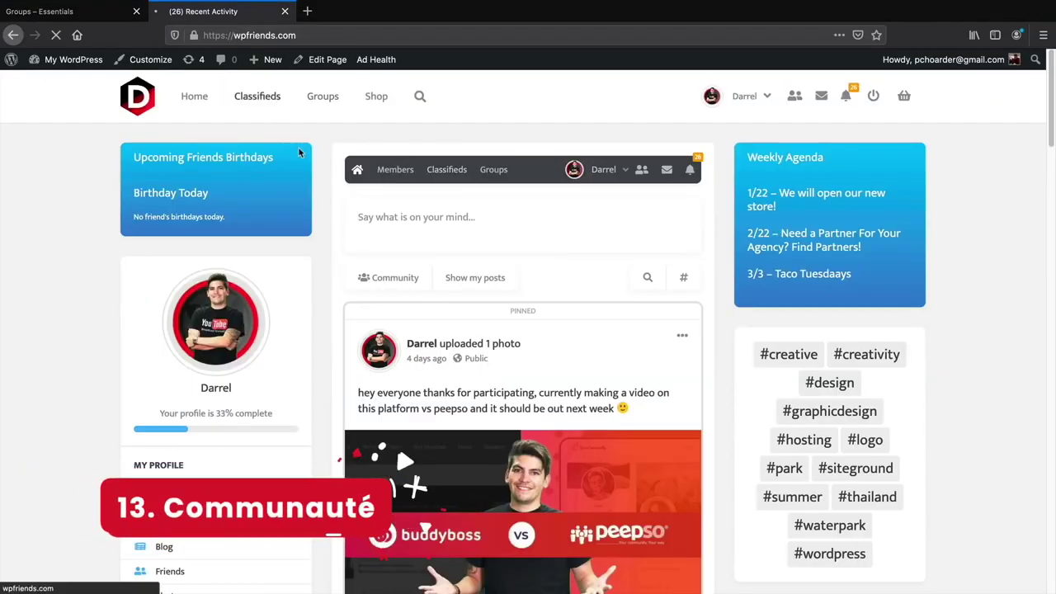
click(334, 100)
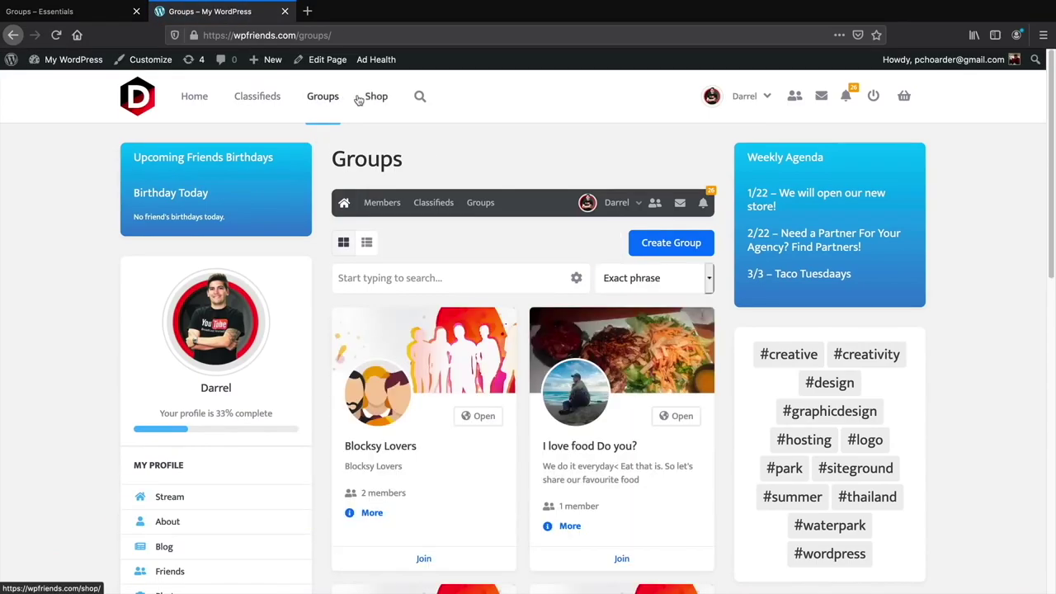
click(377, 98)
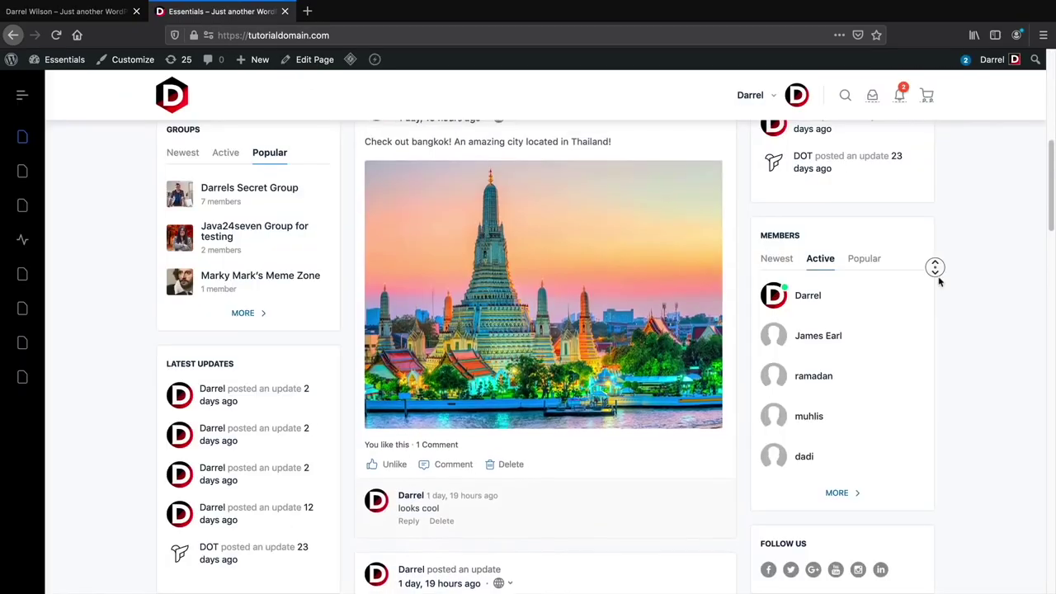
- On the BuddyBoss community site, look through the activity feed and open the Get Rich Quick! course's preview video
scroll(937, 276, down, 2)
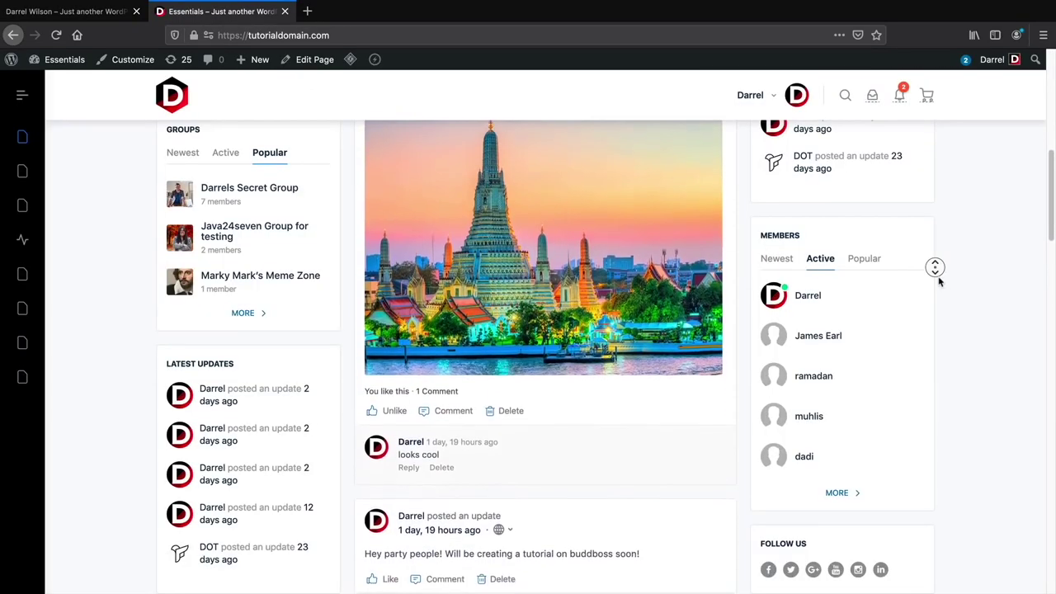
scroll(938, 281, down, 5)
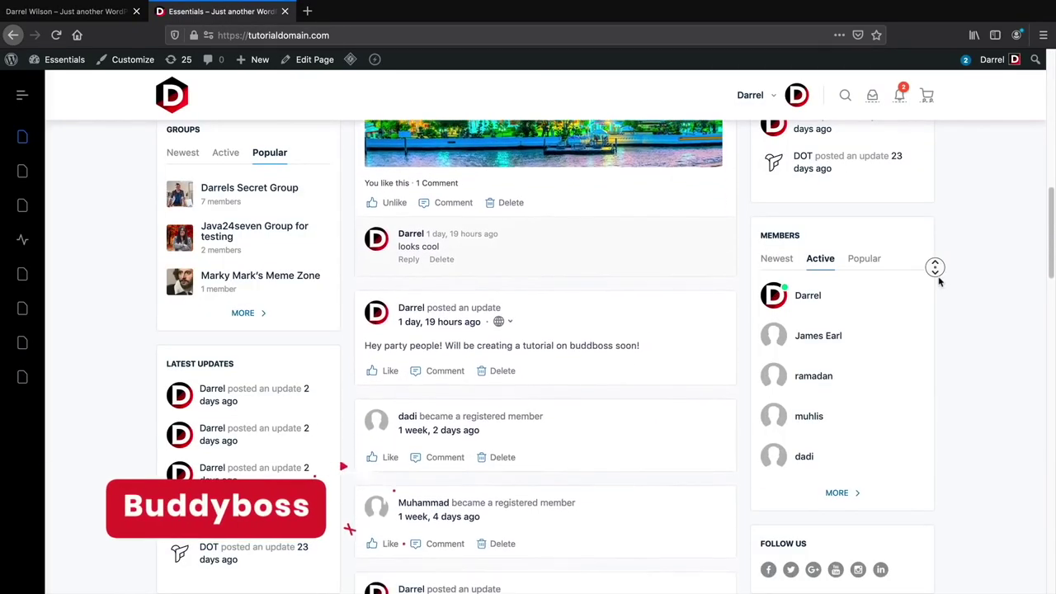
scroll(938, 281, down, 5)
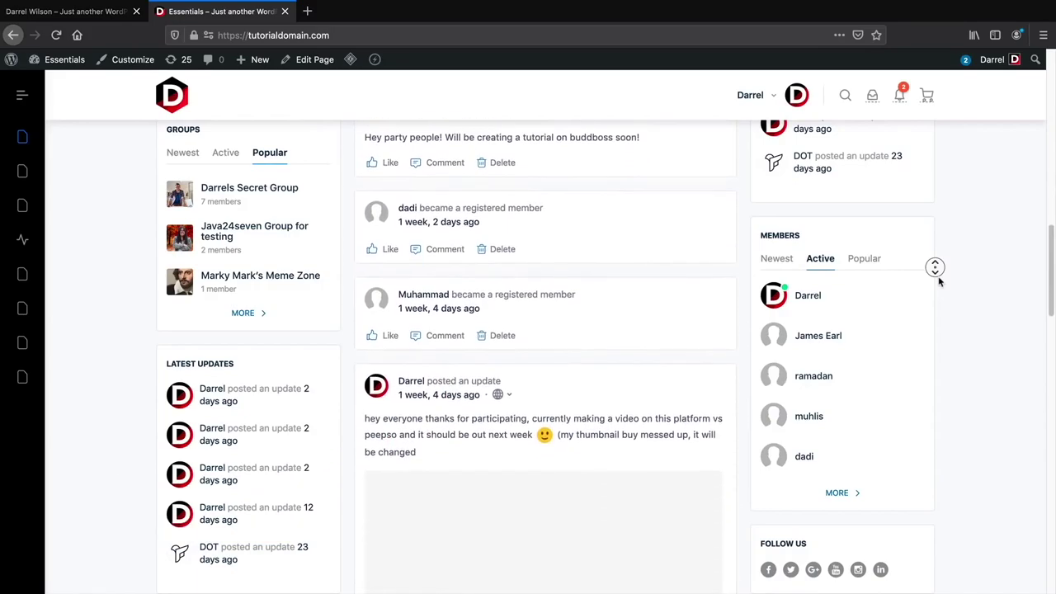
scroll(938, 281, down, 1)
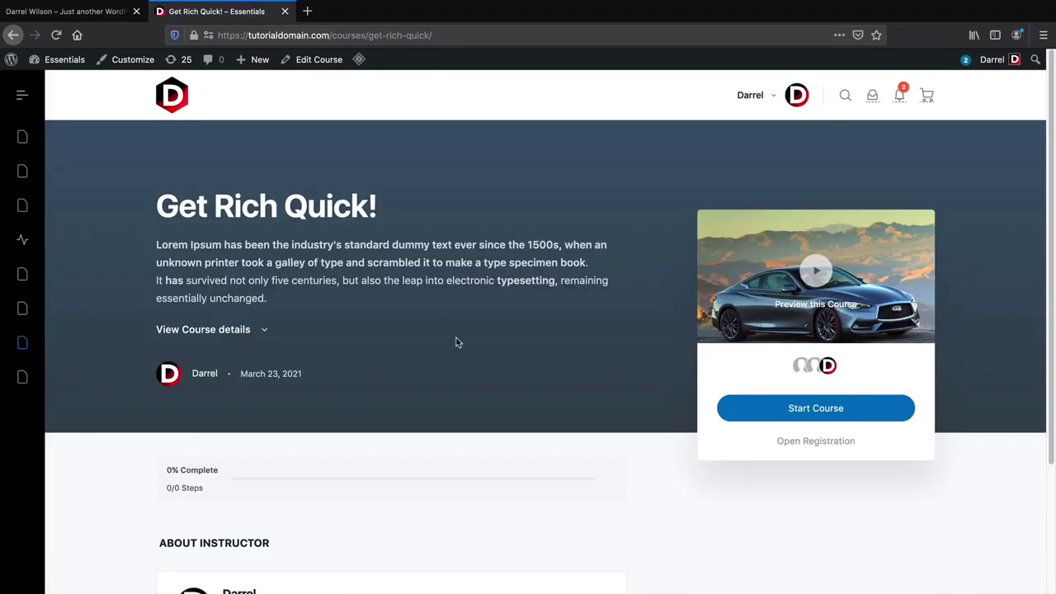
click(813, 287)
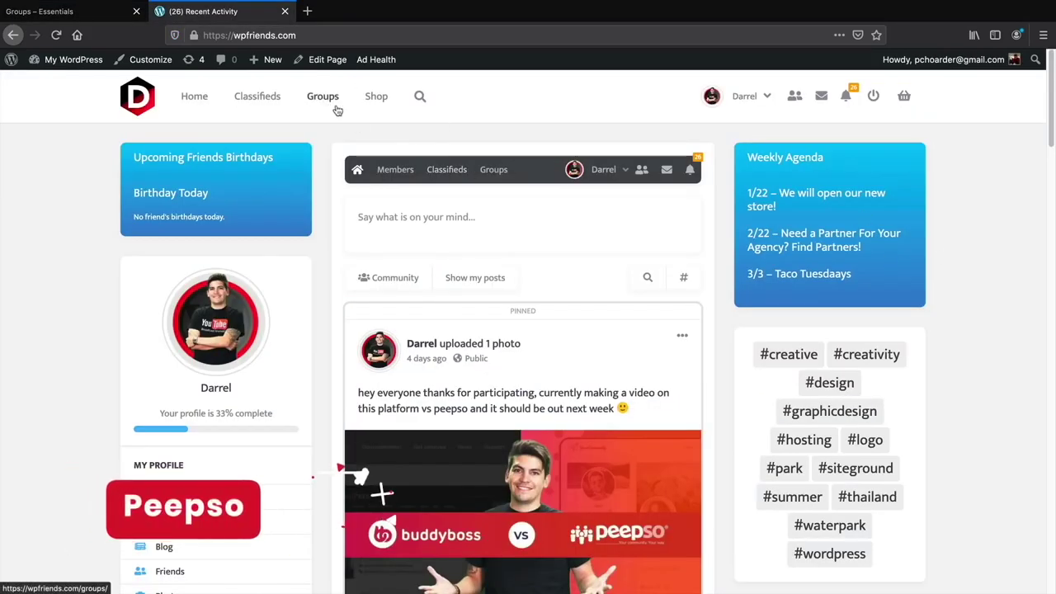
- On the PeepSo-powered site wpfriends.com, move through the Classifieds and Shop sections of the community
click(272, 99)
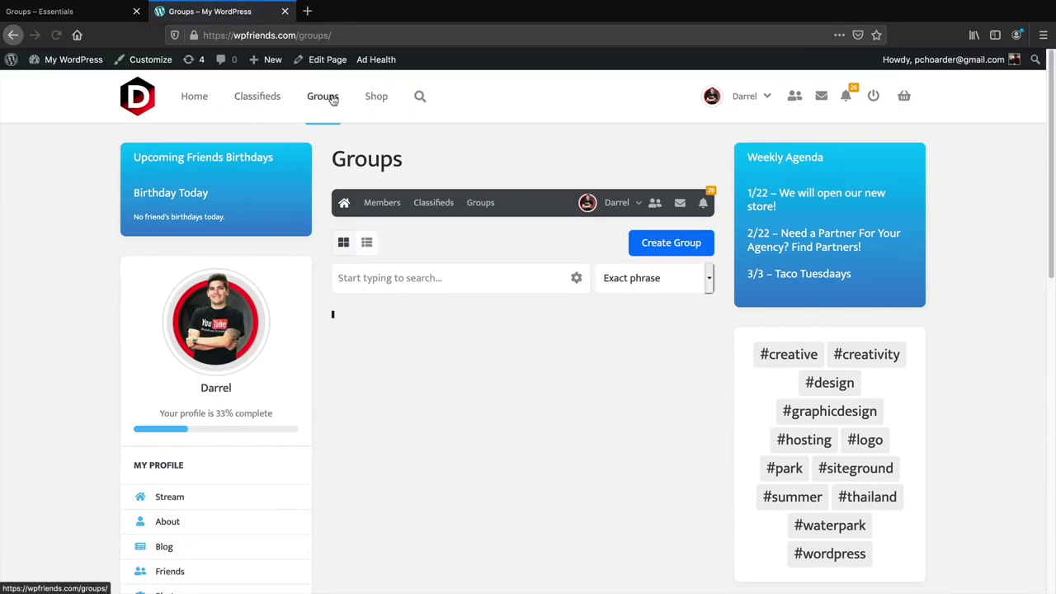
click(377, 97)
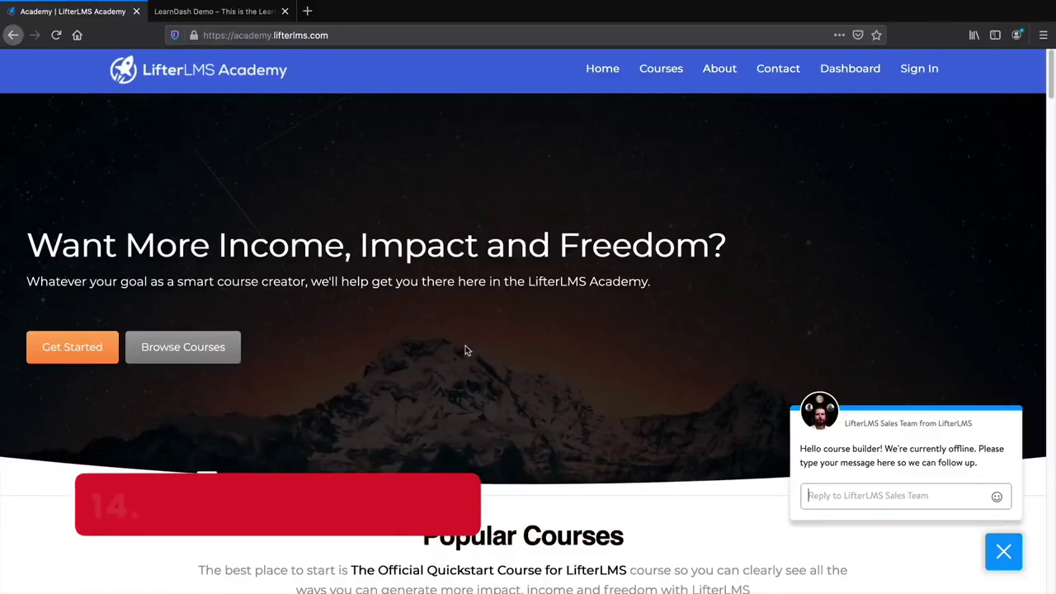
- On the LifterLMS Academy site, view the Complete WordPress Beginner Essentials Masterclass course and open its enrollment form
click(222, 351)
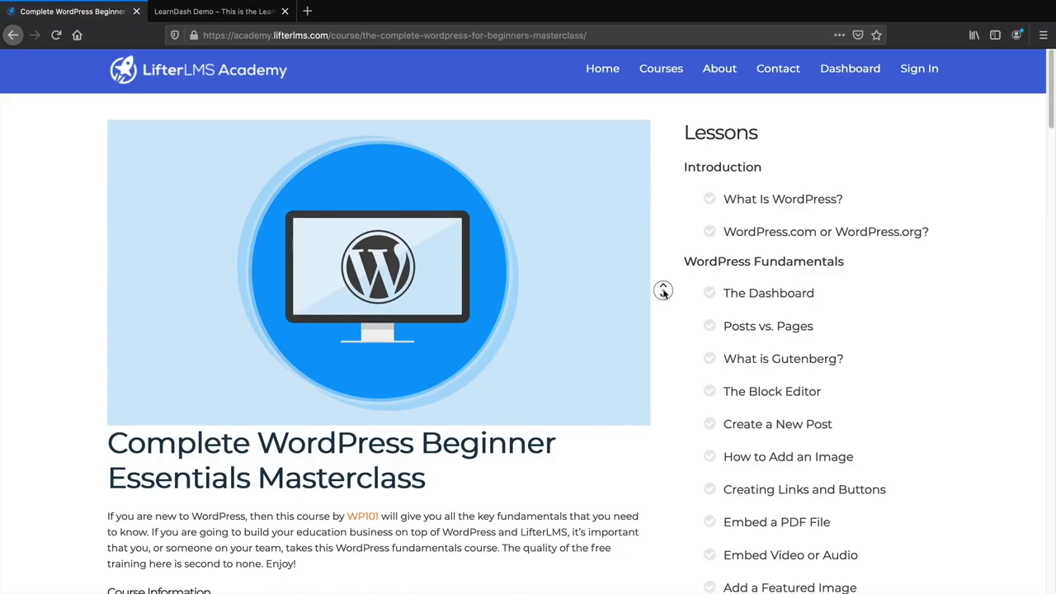
scroll(663, 297, down, 3)
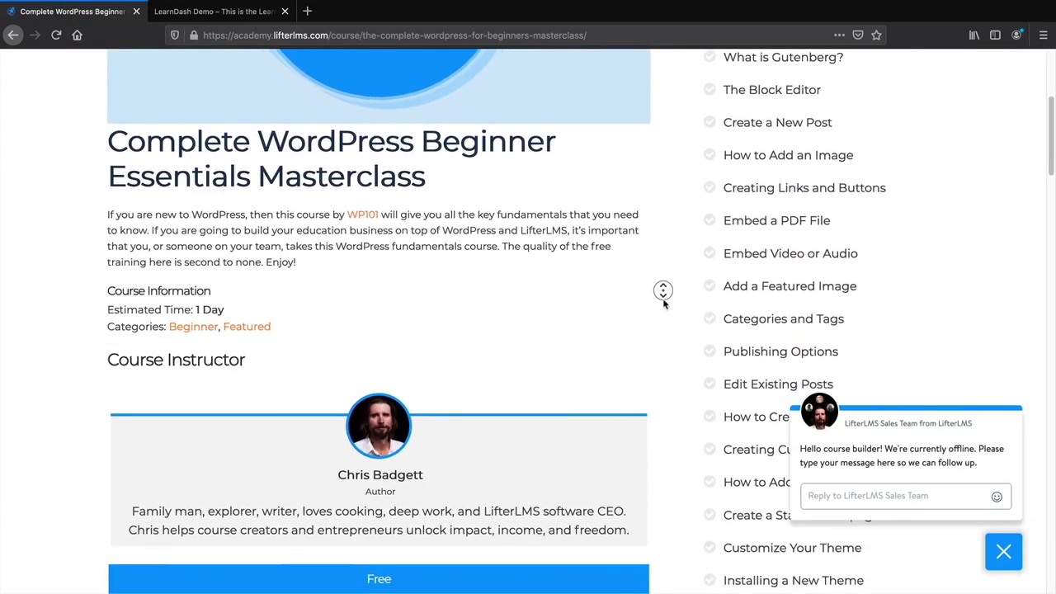
click(664, 304)
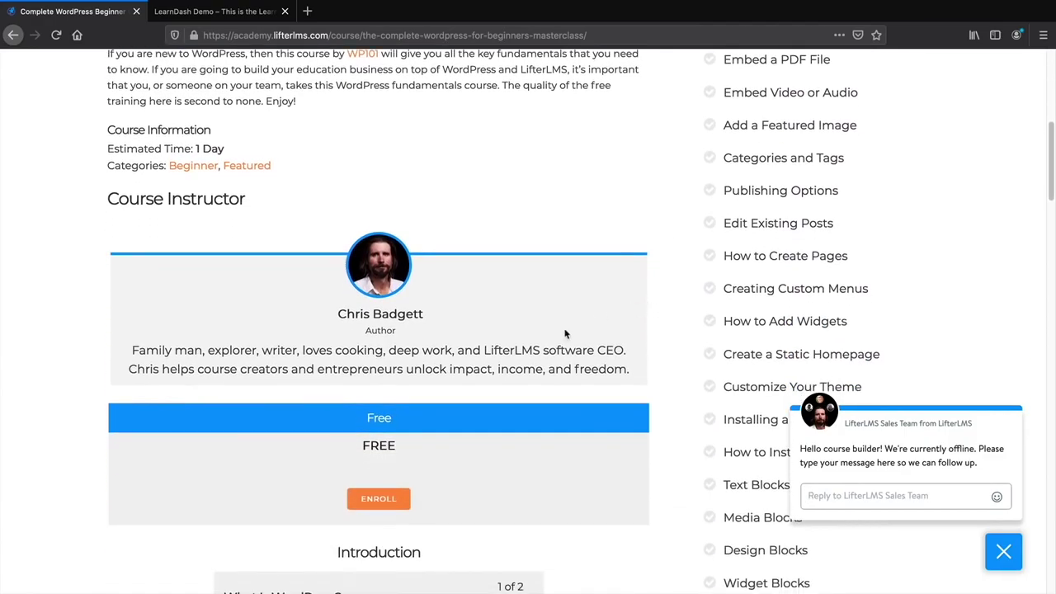
click(384, 500)
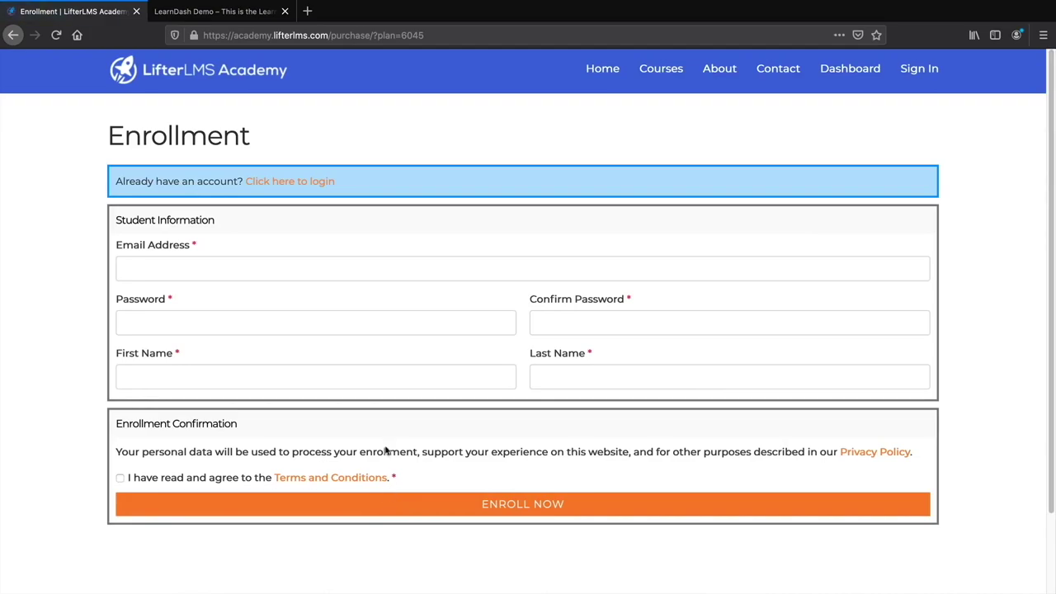
- On the LearnDash demo site, open the LearnDash Bootcamp course, review its details and start the login to enroll
key(ctrl+Tab)
middle_click(405, 210)
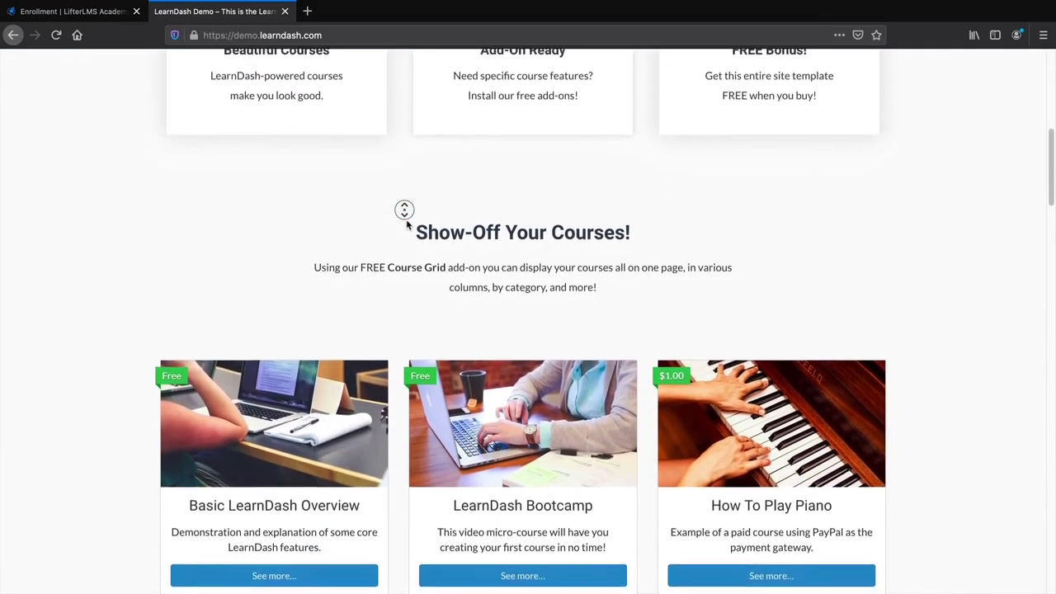
click(405, 221)
click(505, 534)
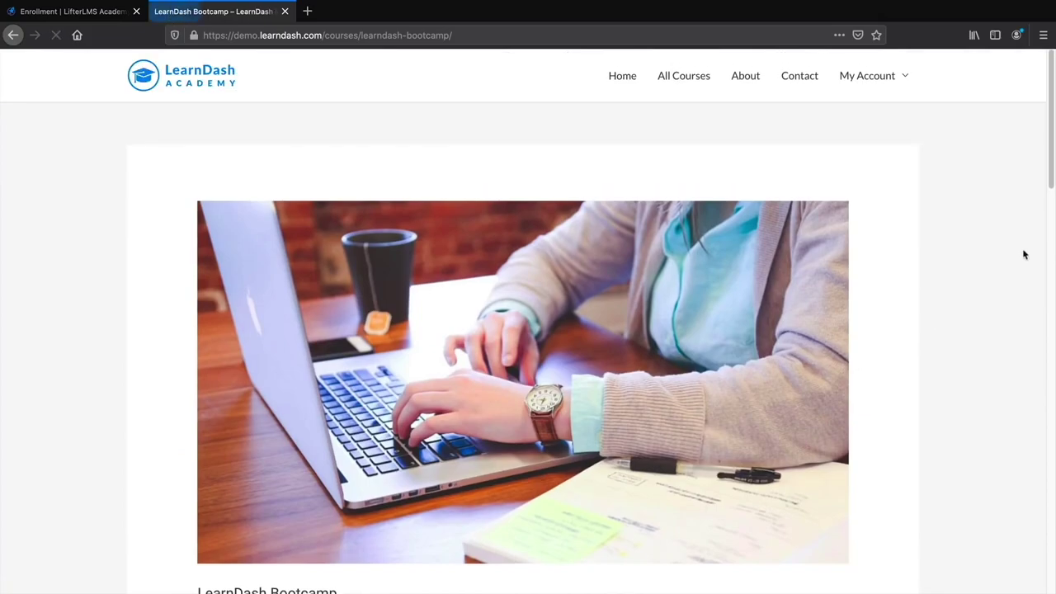
scroll(1050, 183, down, 4)
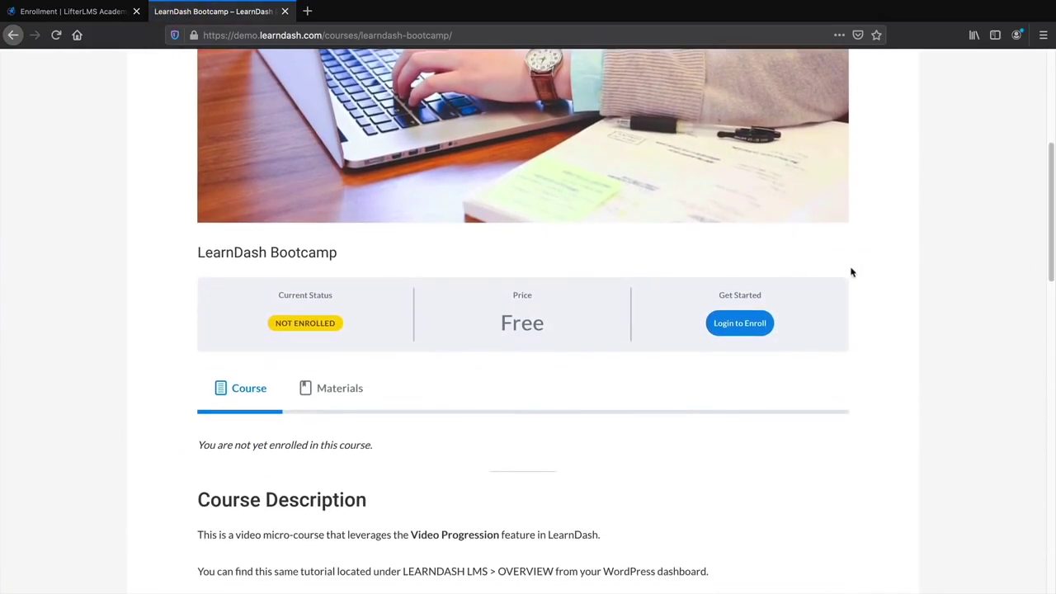
click(758, 328)
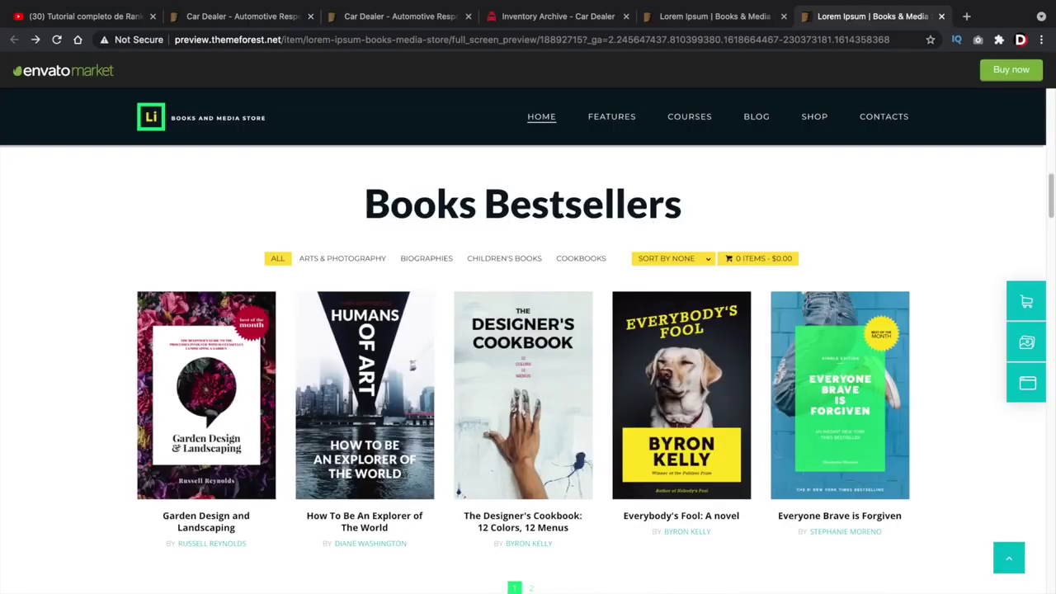
- On the Flatsome demo shop, browse the product grid and add the 2021 Watch to the cart
key(ctrl+4)
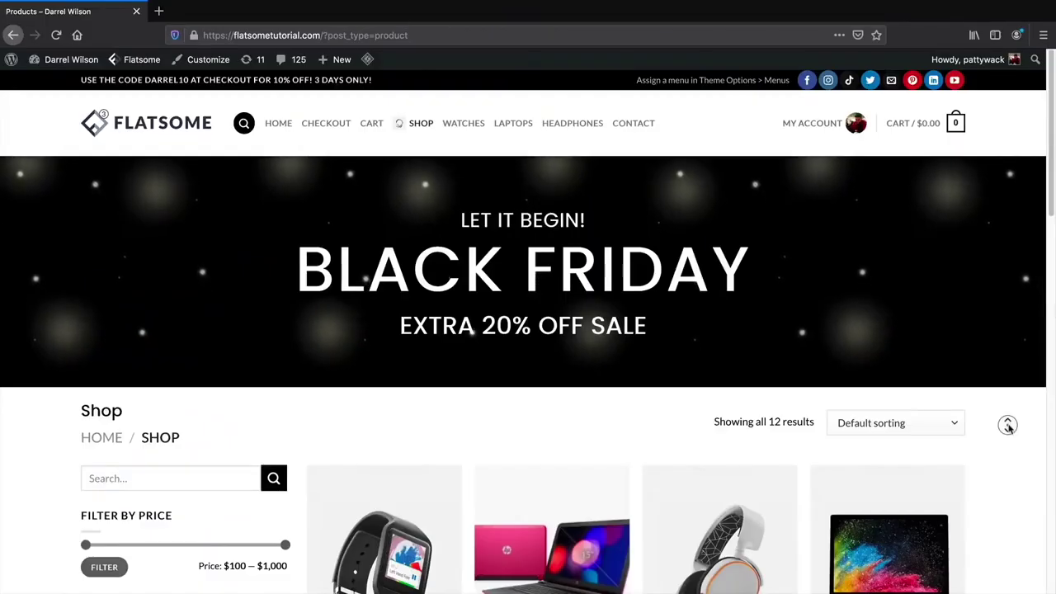
scroll(1010, 439, down, 2)
scroll(1010, 439, down, 5)
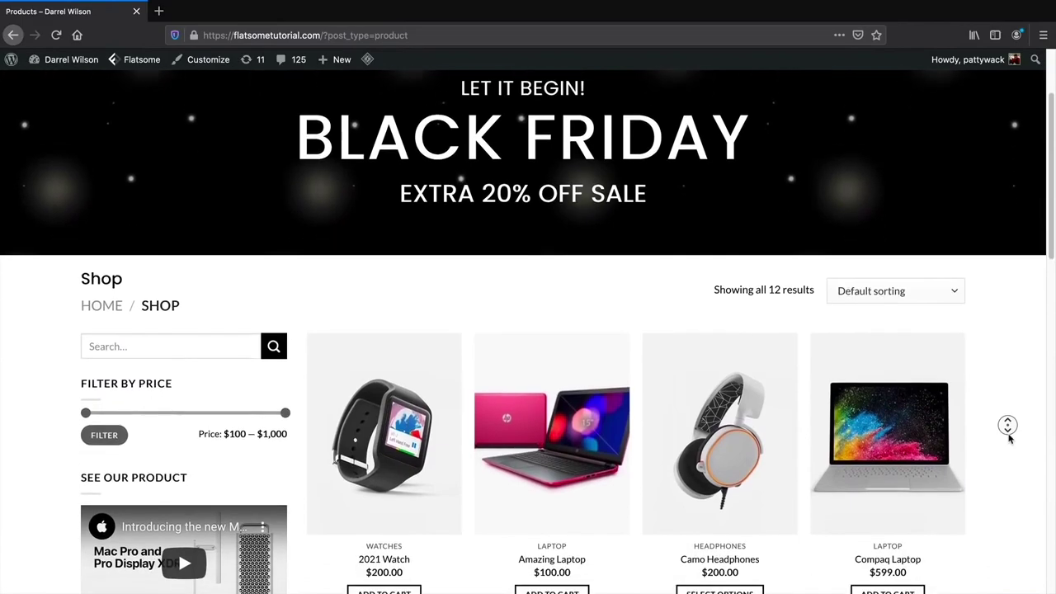
scroll(1010, 438, down, 1)
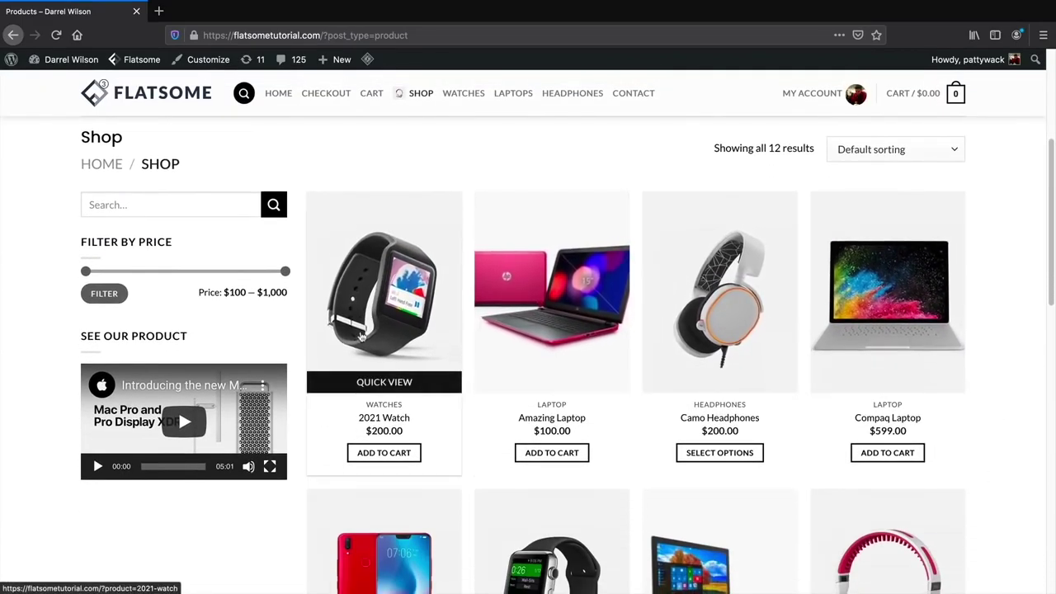
click(385, 455)
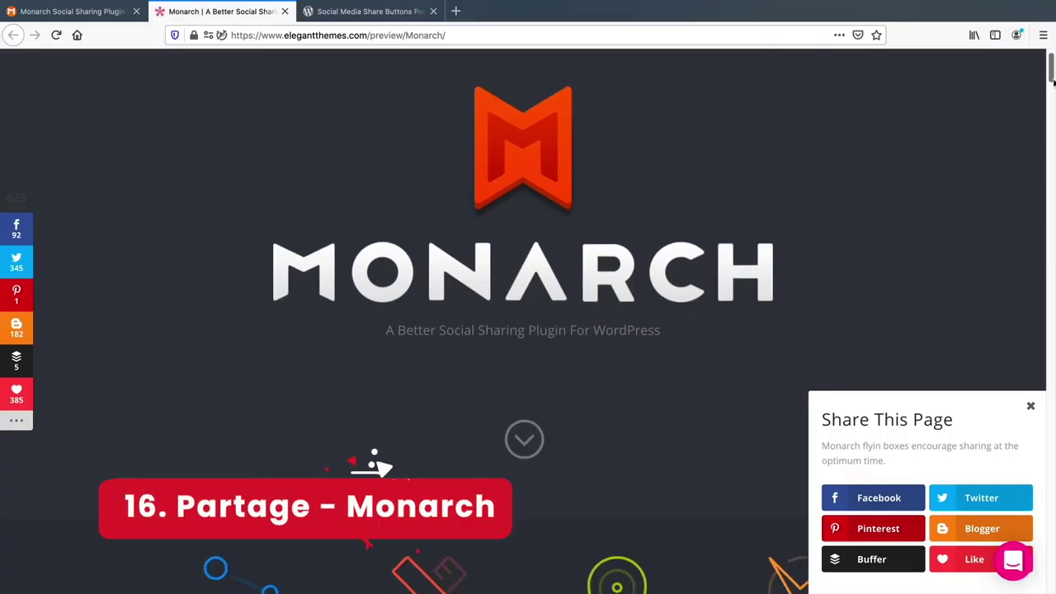
- Examine the Monarch demo page's sharing locations, floating sidebar styles, follow counts and dashboard settings
scroll(1053, 78, down, 10)
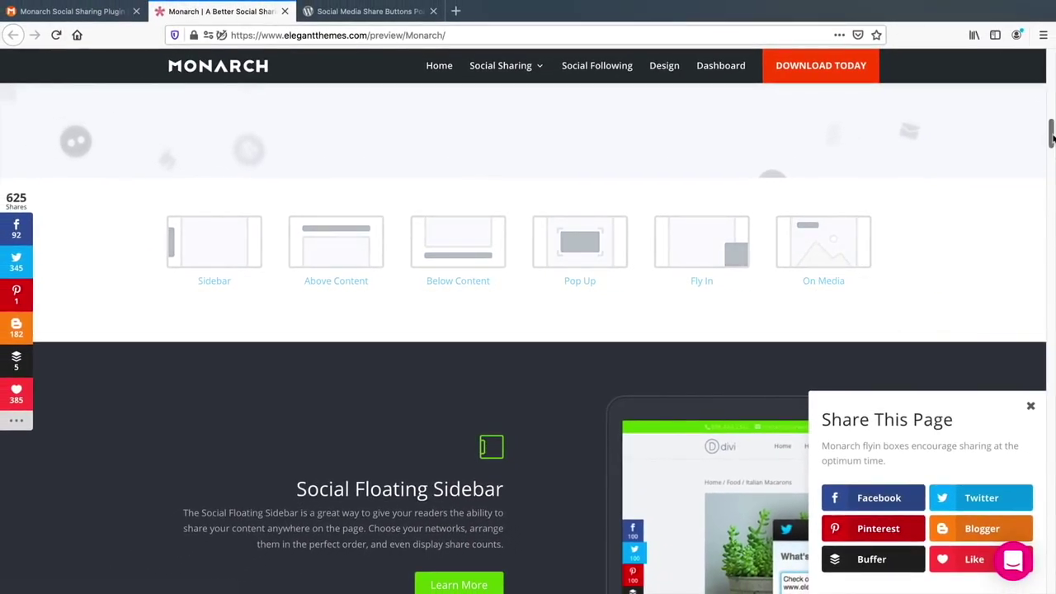
drag(1052, 138, 1052, 155)
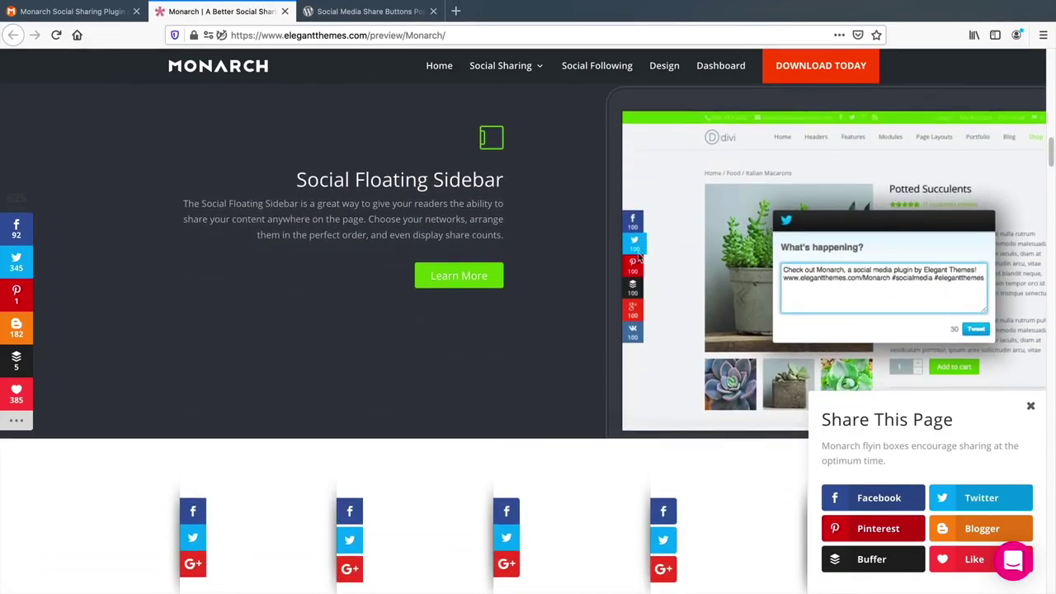
scroll(614, 453, down, 3)
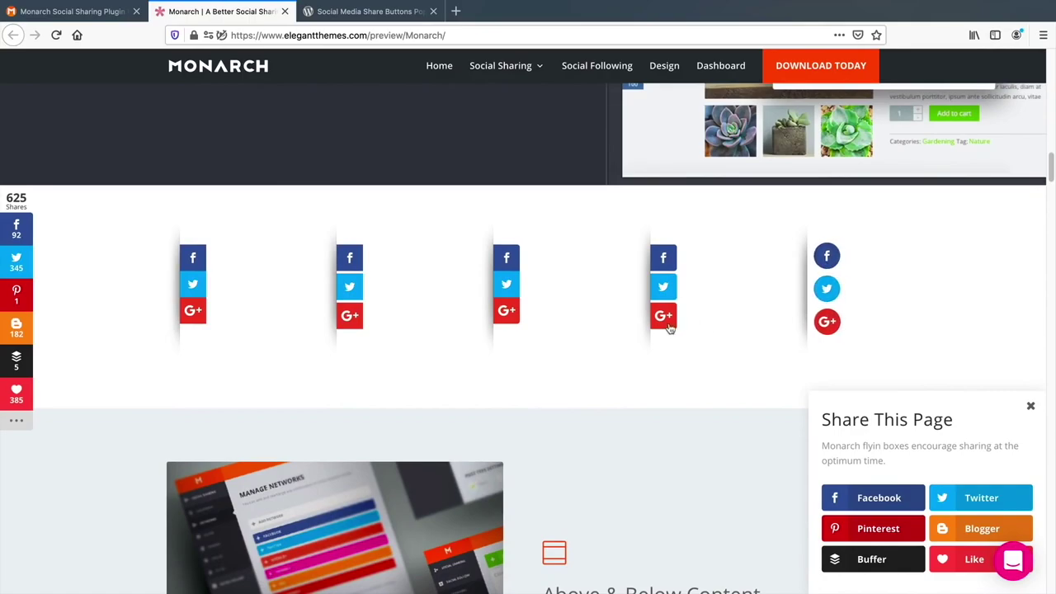
scroll(371, 248, down, 10)
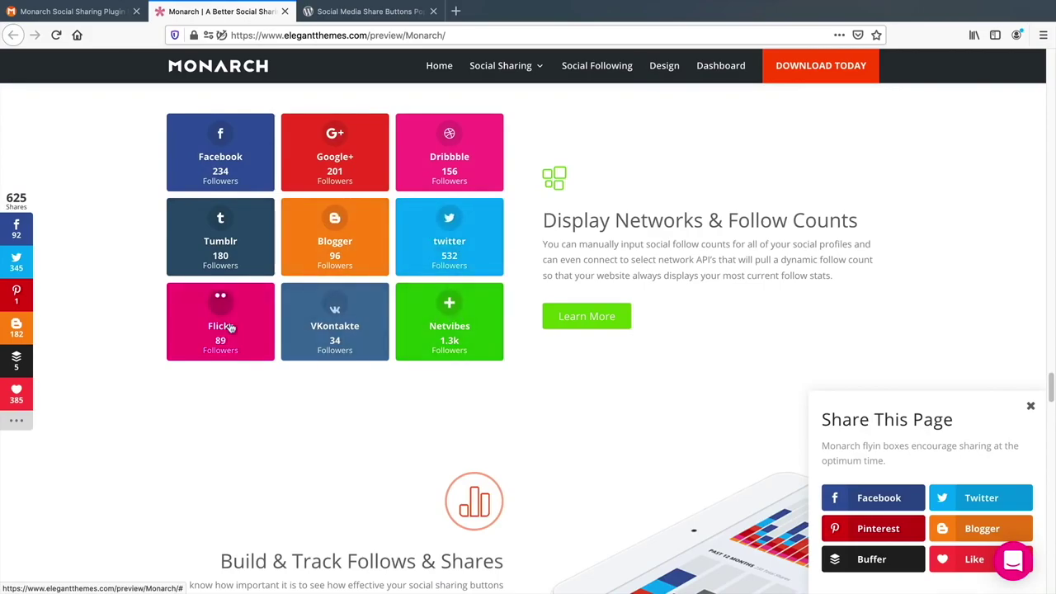
scroll(1009, 391, down, 10)
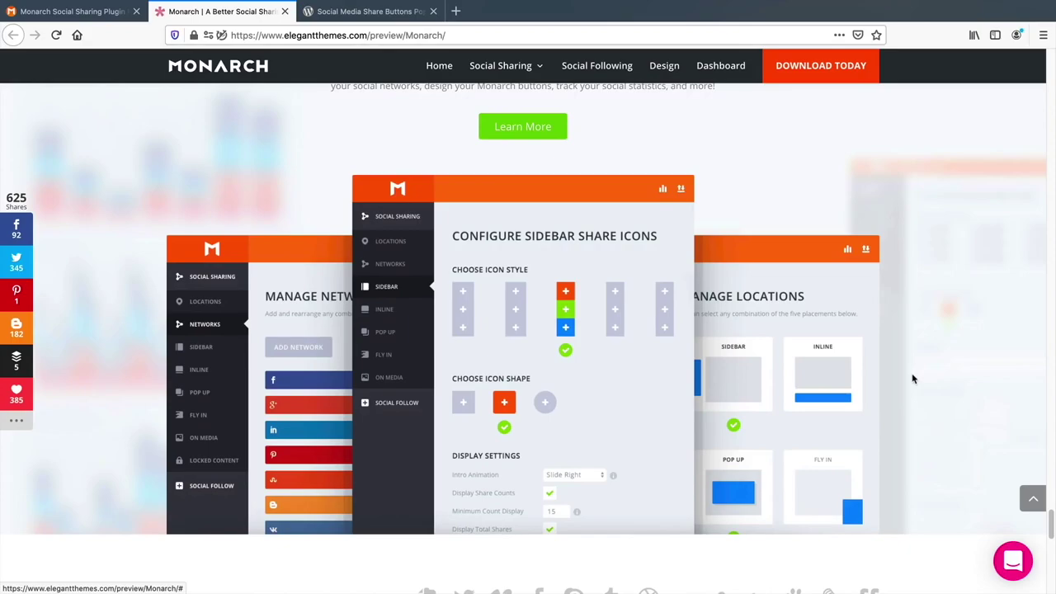
scroll(582, 229, down, 10)
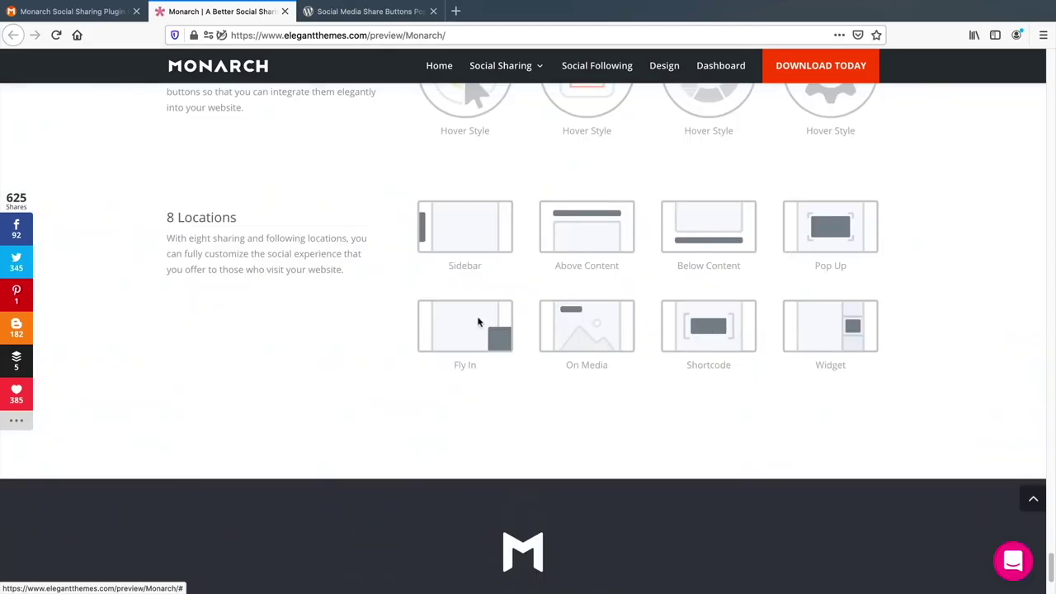
- View the Monarch product page and the Social Media Share Buttons plugin page
key(ctrl+shift+Tab)
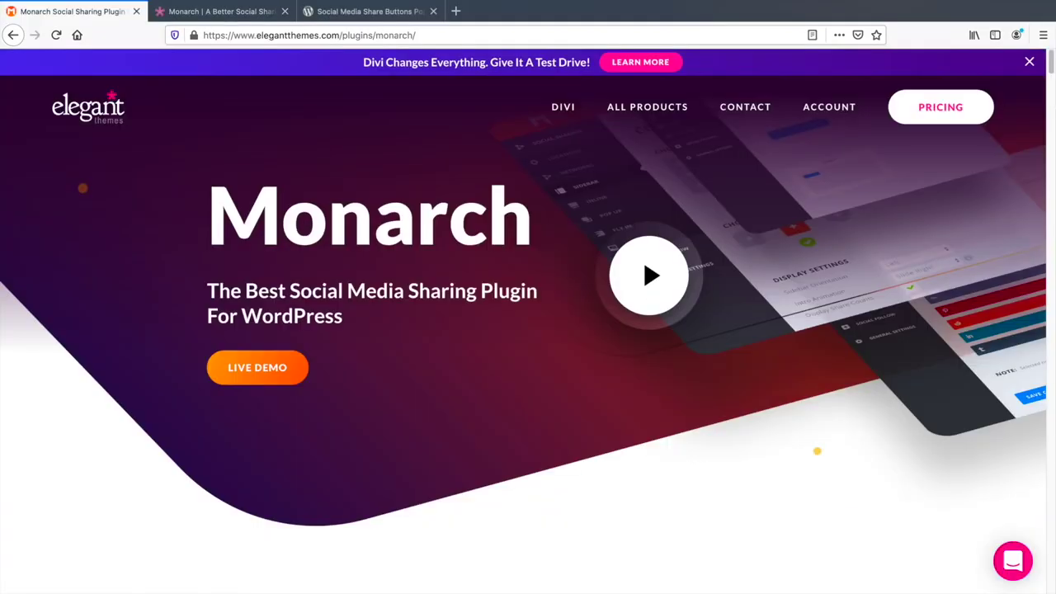
key(ctrl+shift+Tab)
middle_click(927, 275)
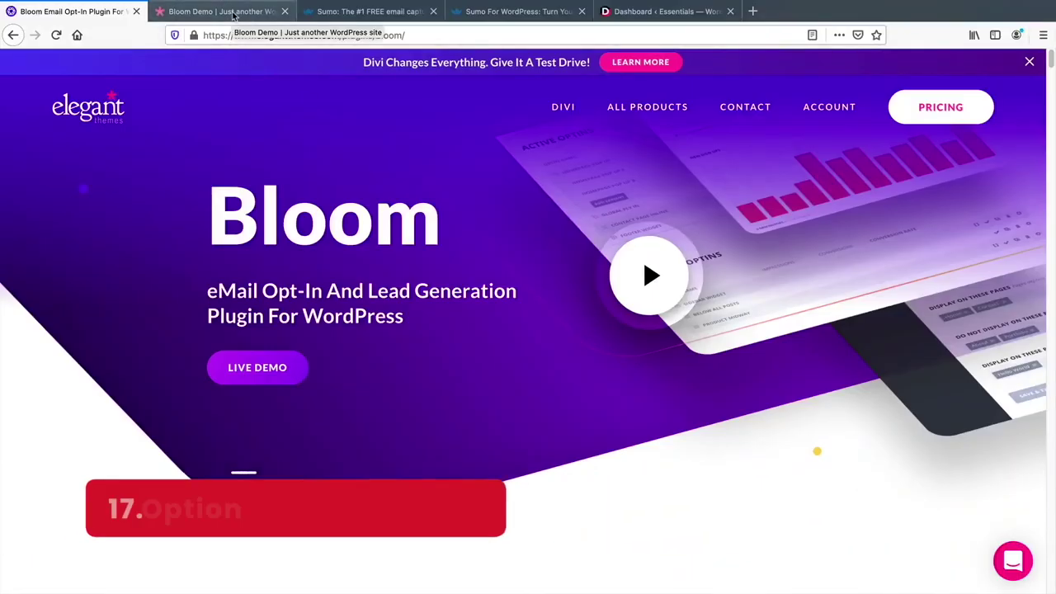
- Look through the Bloom demo page's opt-in locations and premade form templates
click(223, 11)
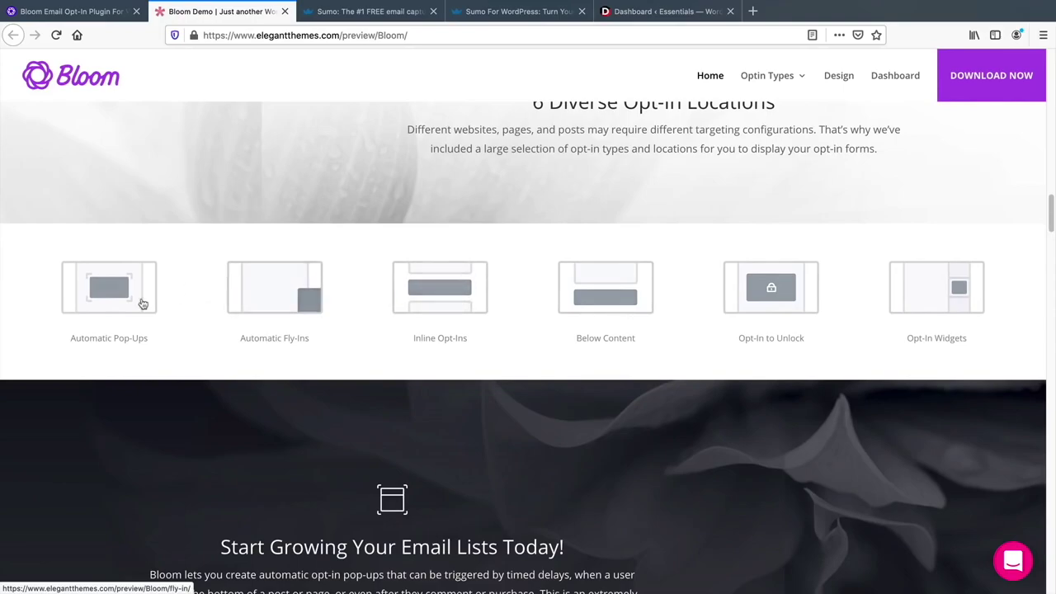
scroll(1009, 404, down, 10)
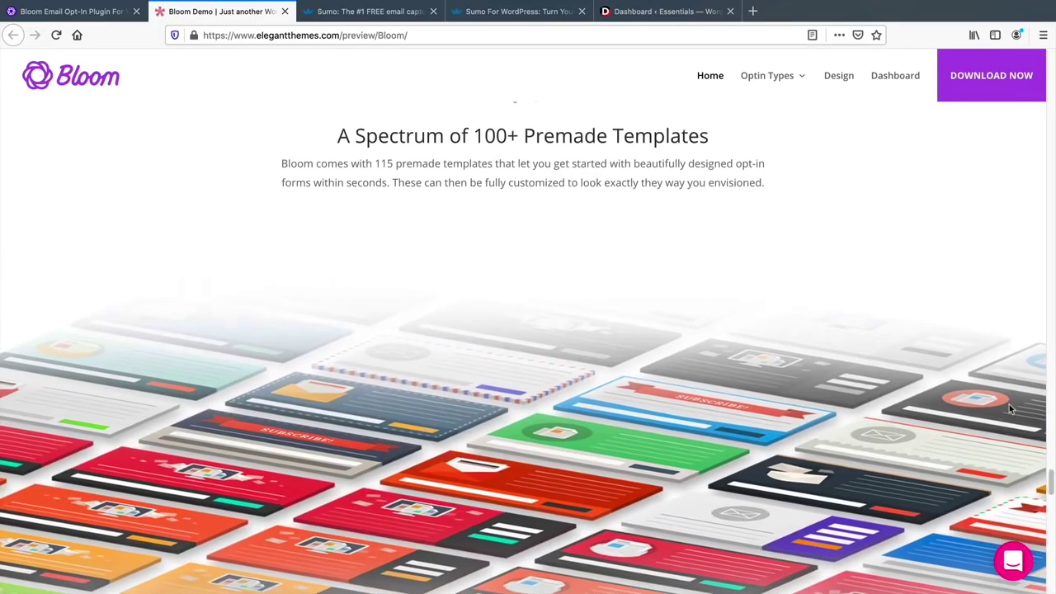
scroll(1027, 384, up, 1)
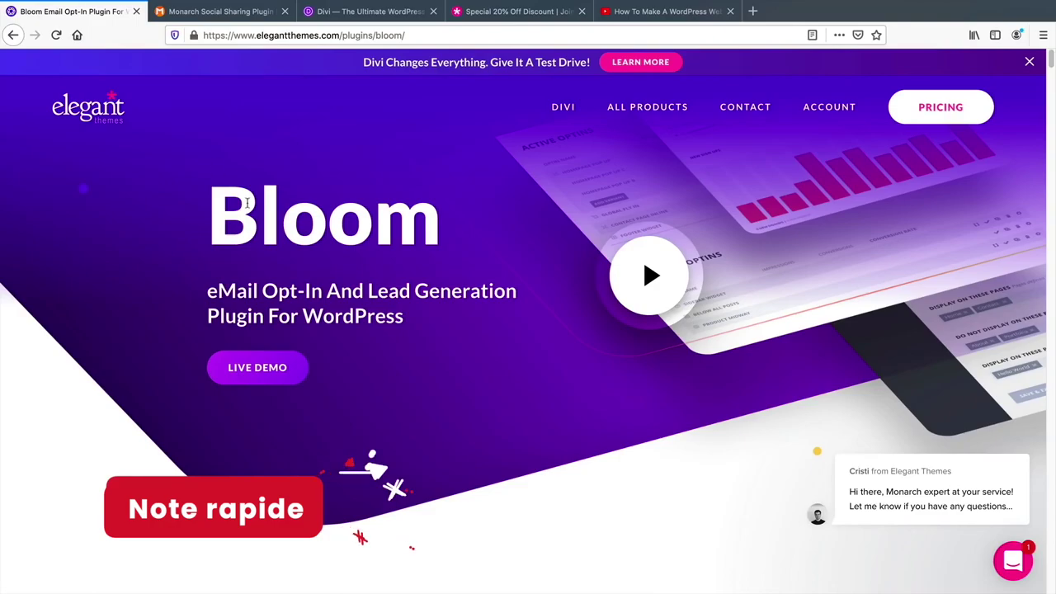
- View the Monarch and Divi product pages, the Elegant Themes yearly and lifetime discount plans, and the WordPress tutorial video page
click(216, 12)
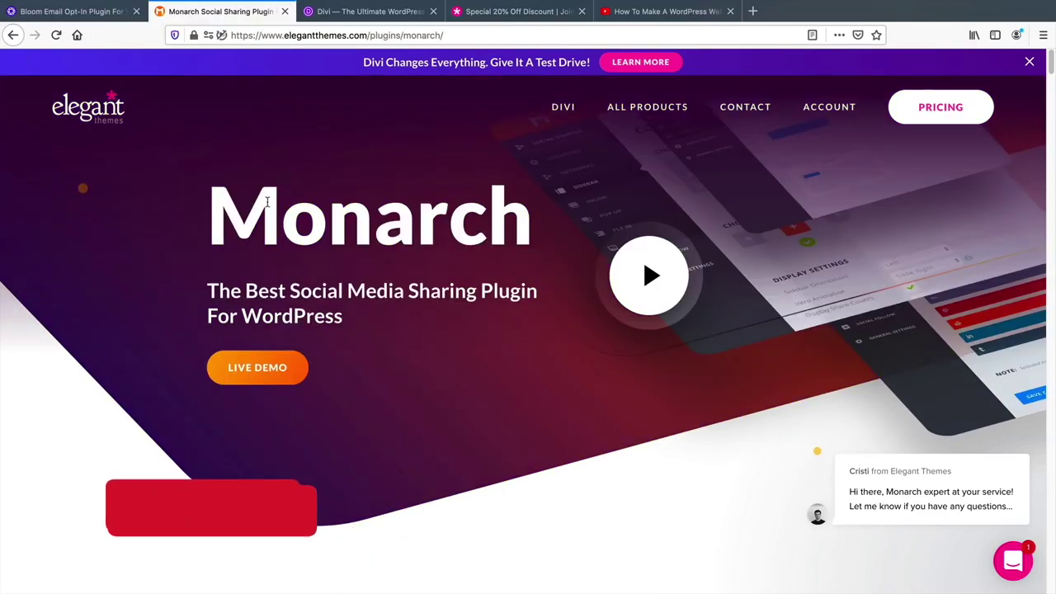
click(363, 12)
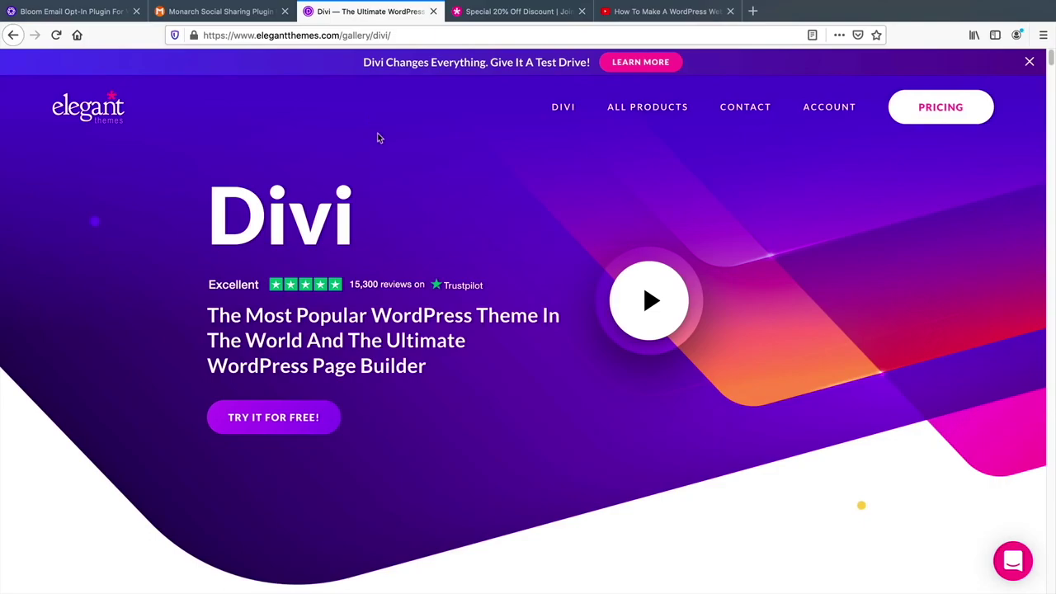
click(481, 11)
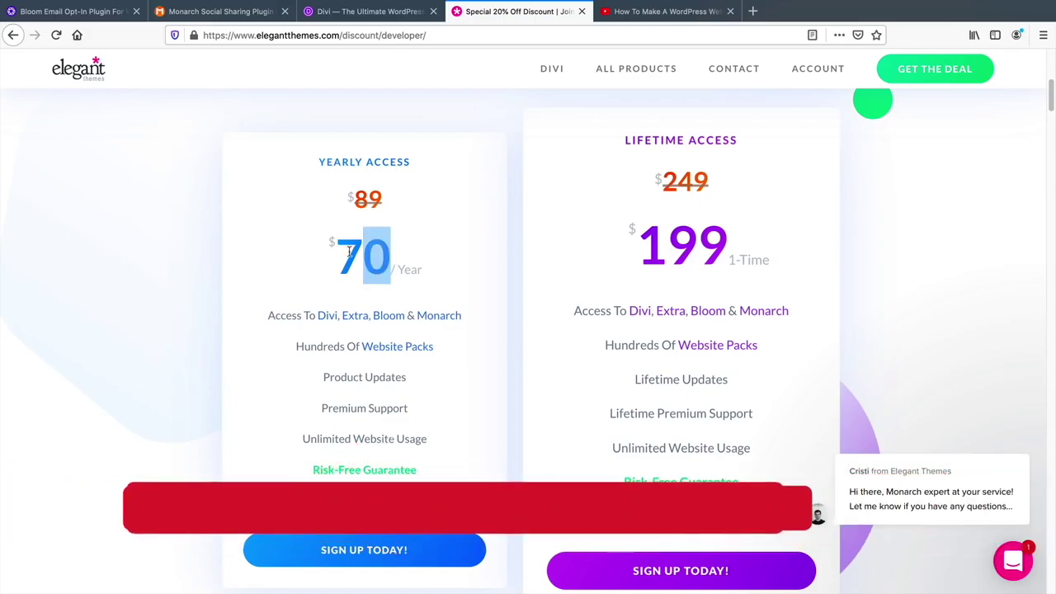
mouse_move(325, 324)
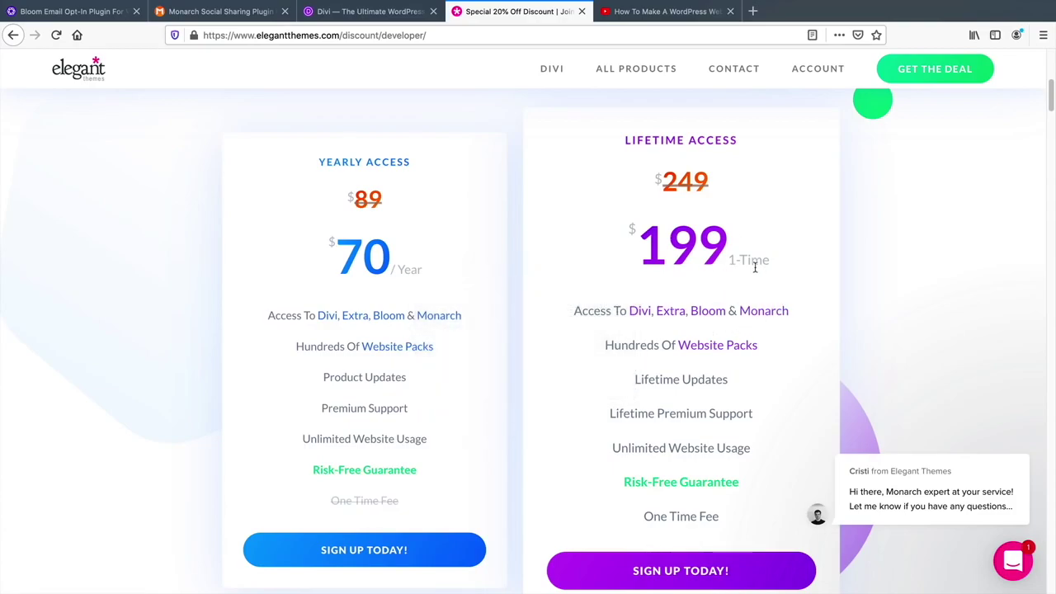
click(673, 12)
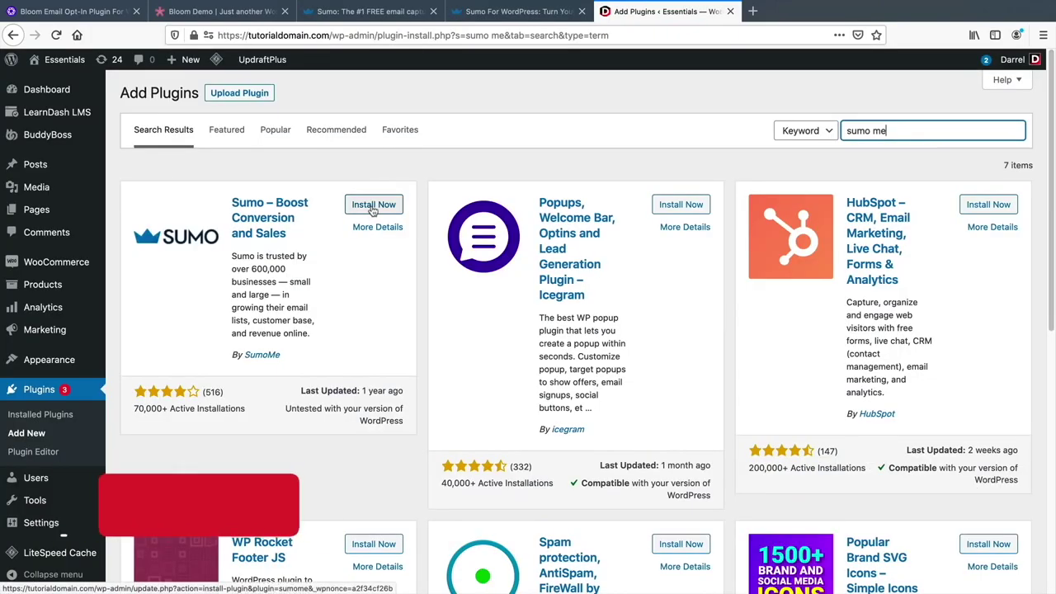
- Install the Sumo – Boost Conversion and Sales plugin and the Amelia – Events & Appointments Booking Calendar plugin
click(373, 206)
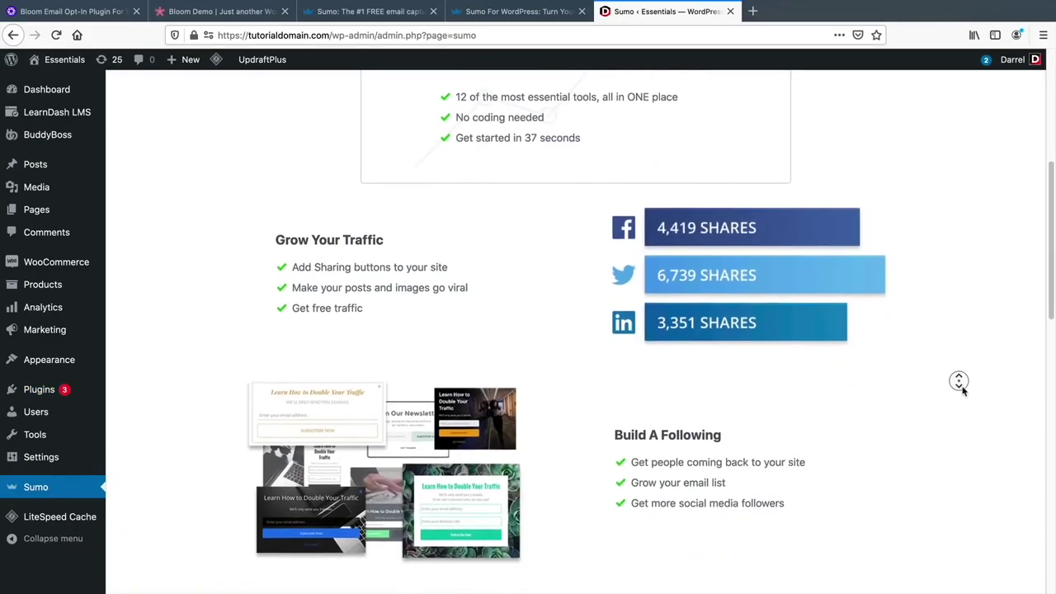
scroll(959, 381, down, 2)
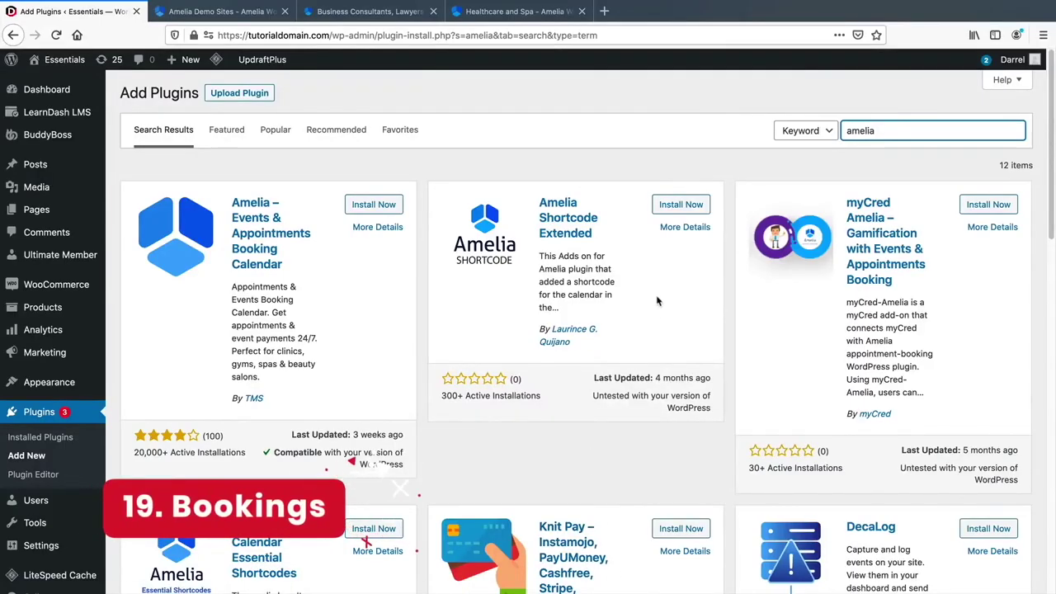
click(375, 206)
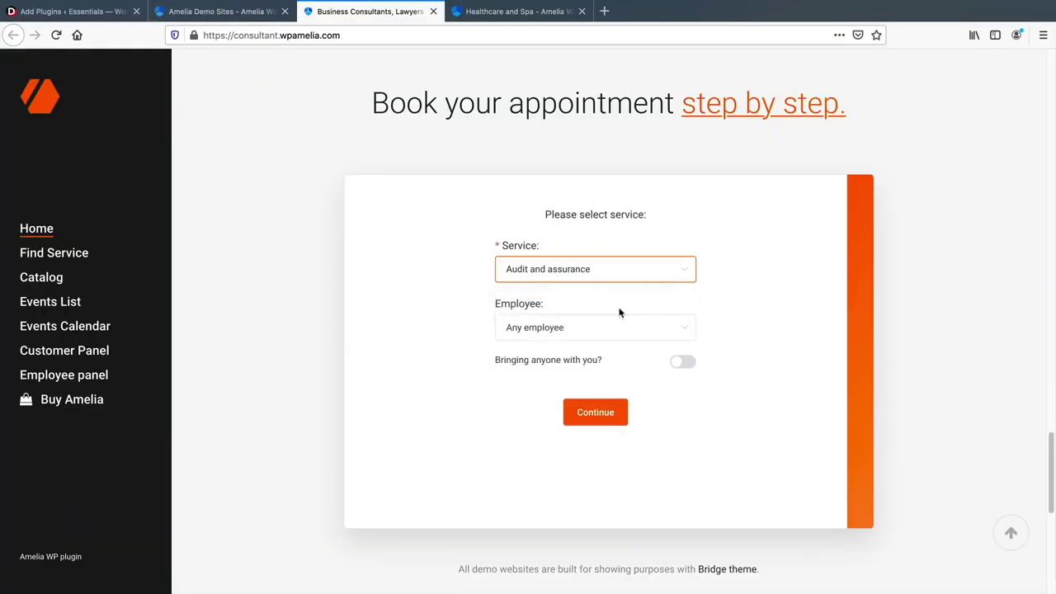
- In Amelia's Audit and assurance appointment form, choose a specific employee, add 2 additional persons and continue to the date selection
click(608, 330)
click(564, 392)
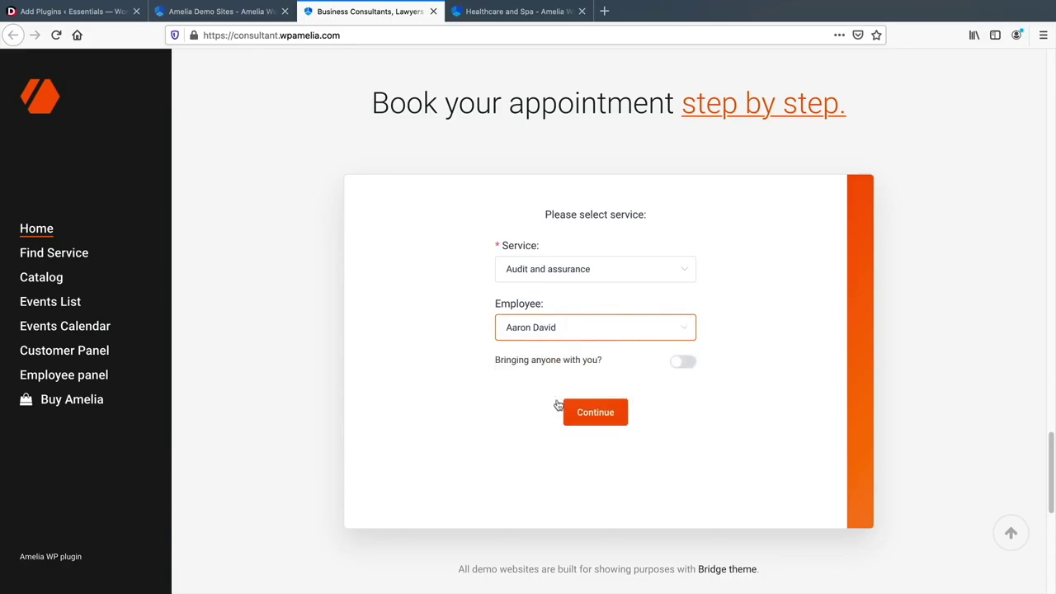
click(682, 368)
click(611, 412)
click(582, 478)
click(581, 468)
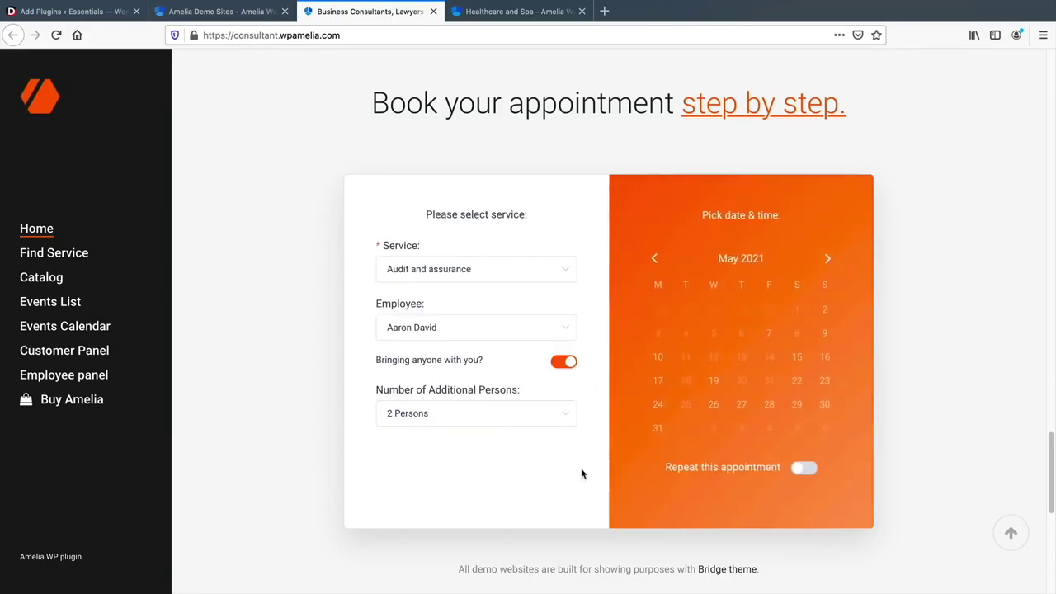
- Pick 15 May 2021 and the 3:50 pm - 4:50 pm slot for the Audit and assurance appointment and continue
click(798, 355)
click(783, 411)
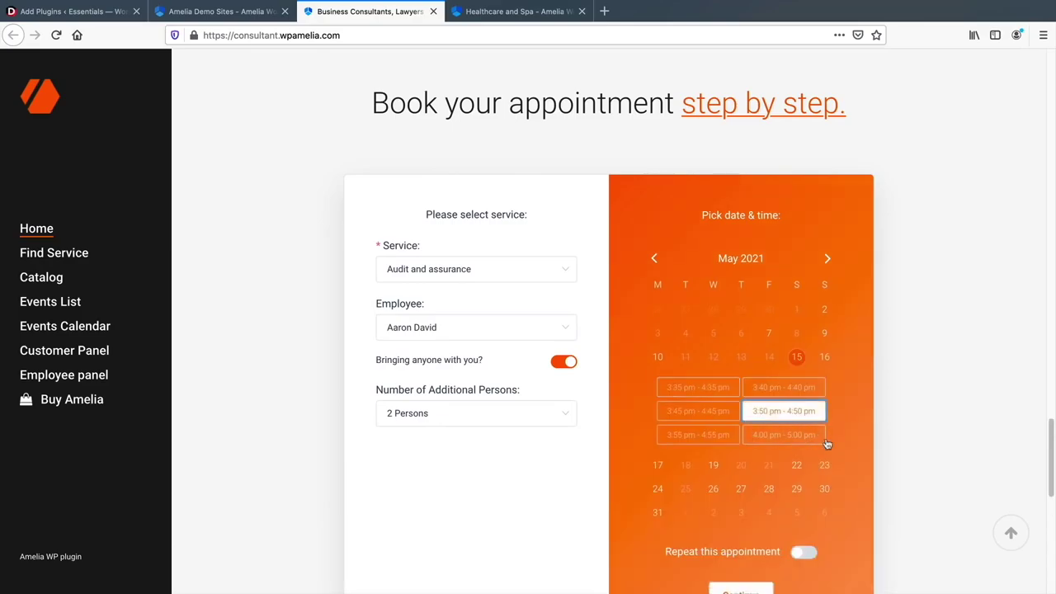
click(745, 501)
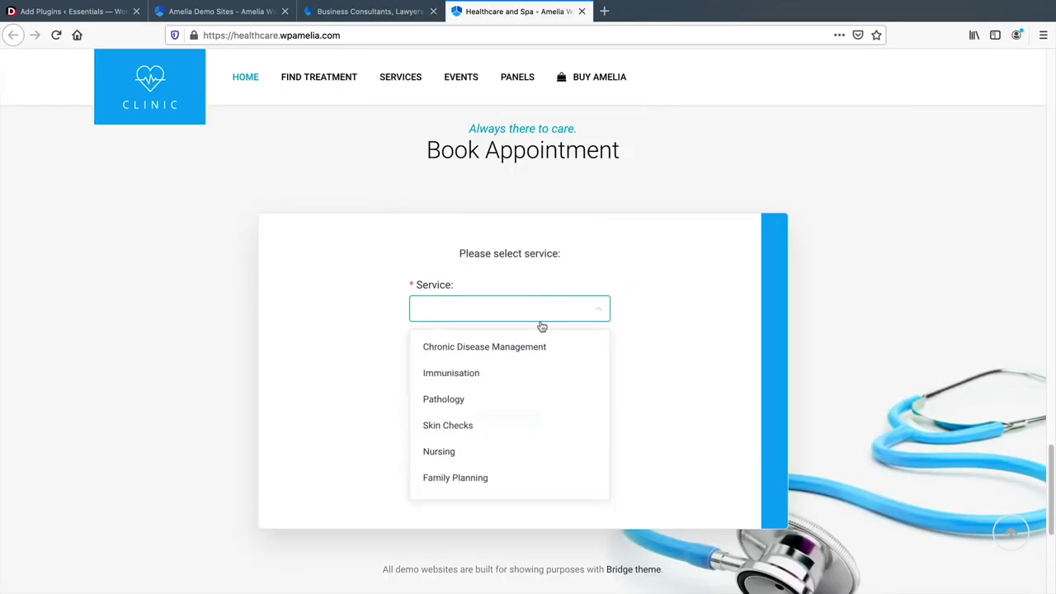
- In Amelia's healthcare demo, book Immunisation with a specific employee and 1 additional person for 18 May 2021 at 12:05 pm
click(495, 372)
click(511, 366)
click(503, 431)
click(597, 401)
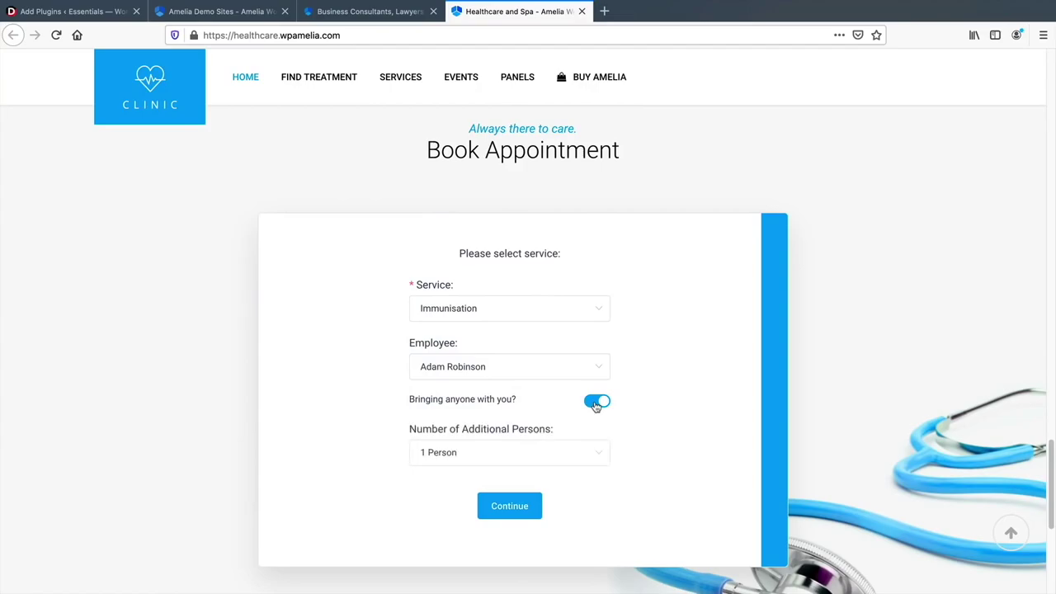
click(521, 506)
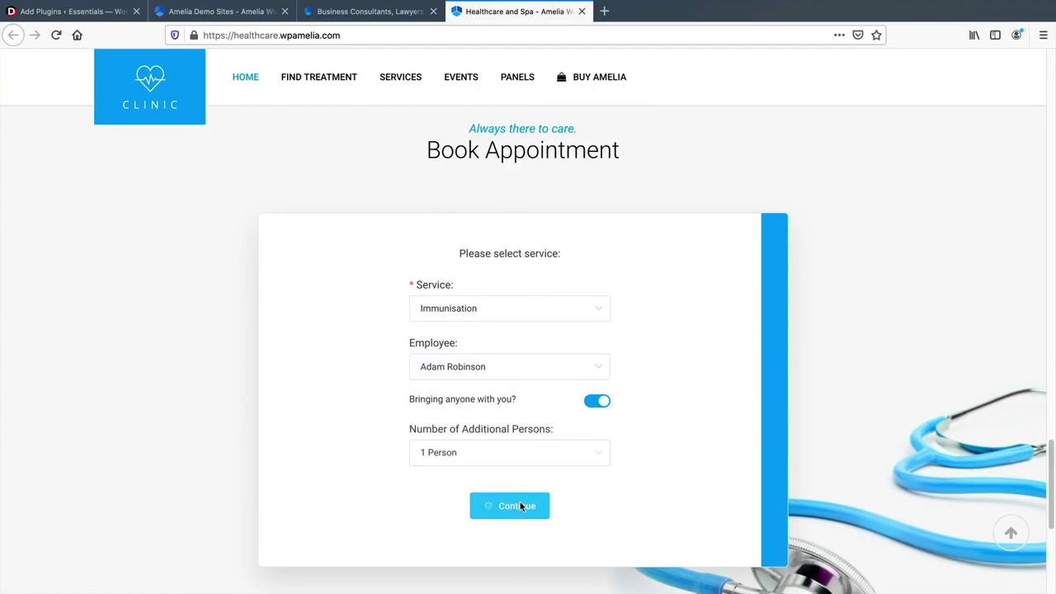
click(600, 420)
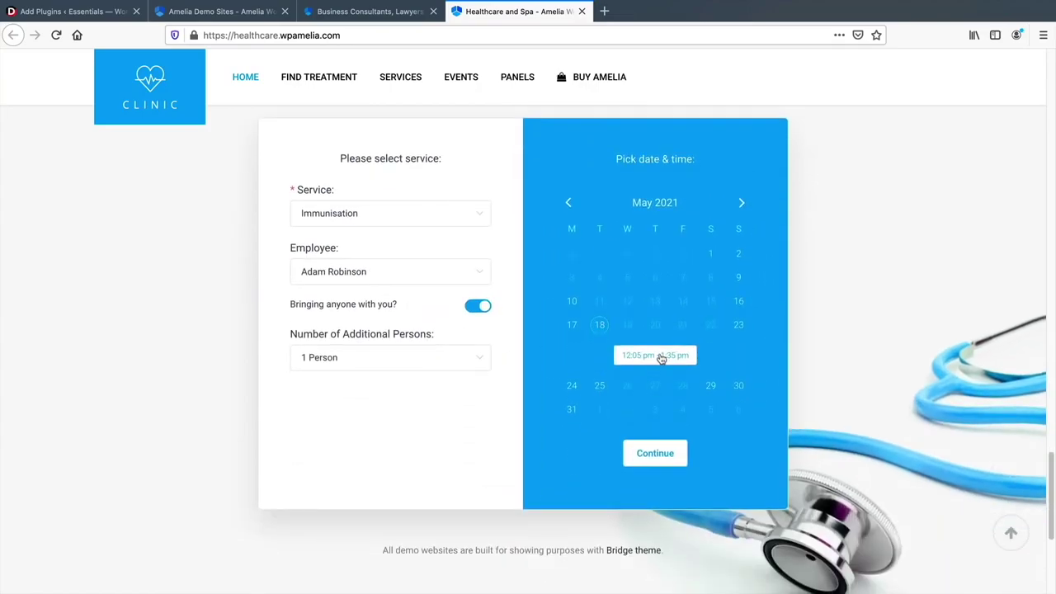
click(667, 455)
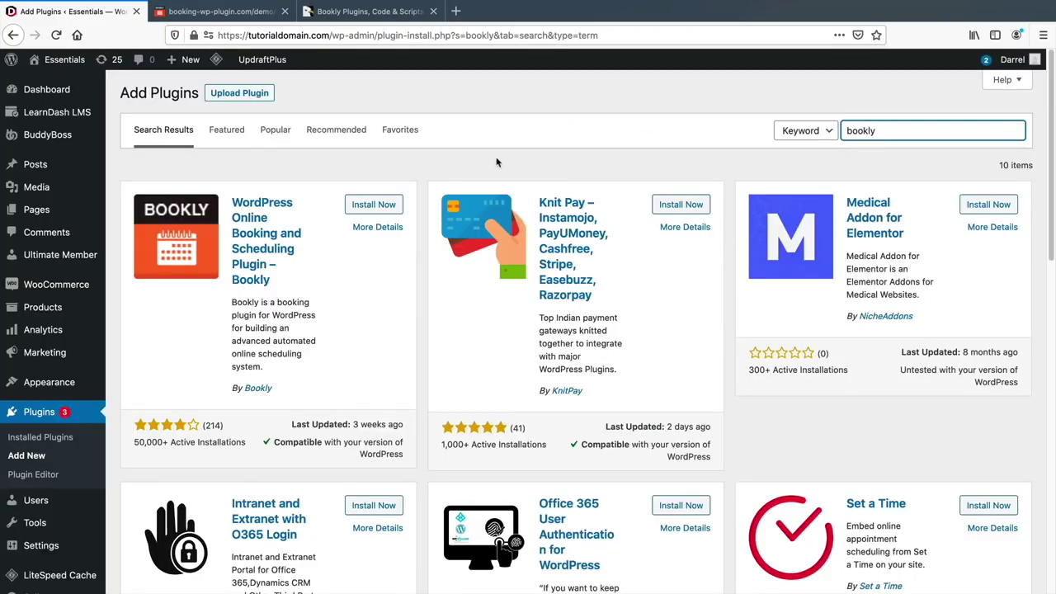
- Install the WordPress Online Booking and Scheduling Plugin – Bookly and look through the Bookly add-ons on CodeCanyon
click(372, 206)
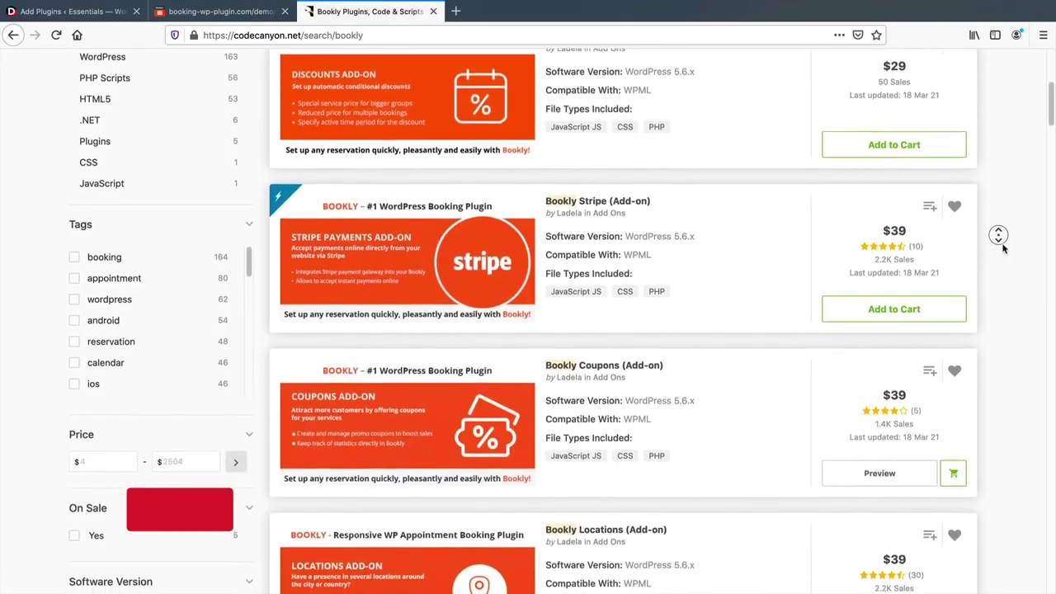
scroll(1001, 239, down, 5)
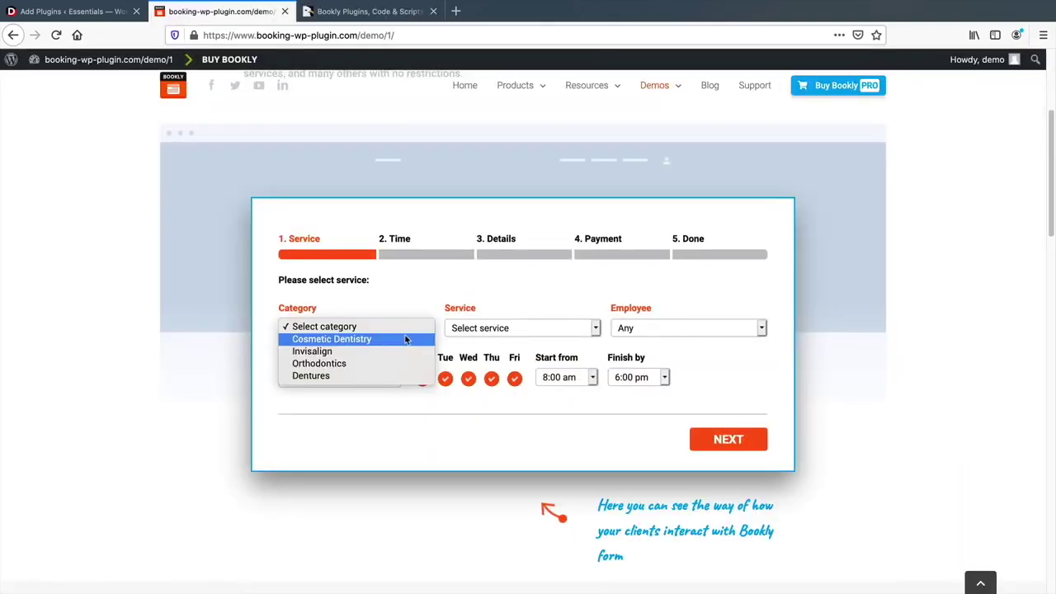
- In the Bookly demo form, book Teeth Whitening under Cosmetic Dentistry for Mon, Apr 26 at 11:00 am and proceed past the contact details
click(403, 338)
click(495, 328)
click(501, 340)
click(724, 439)
click(759, 438)
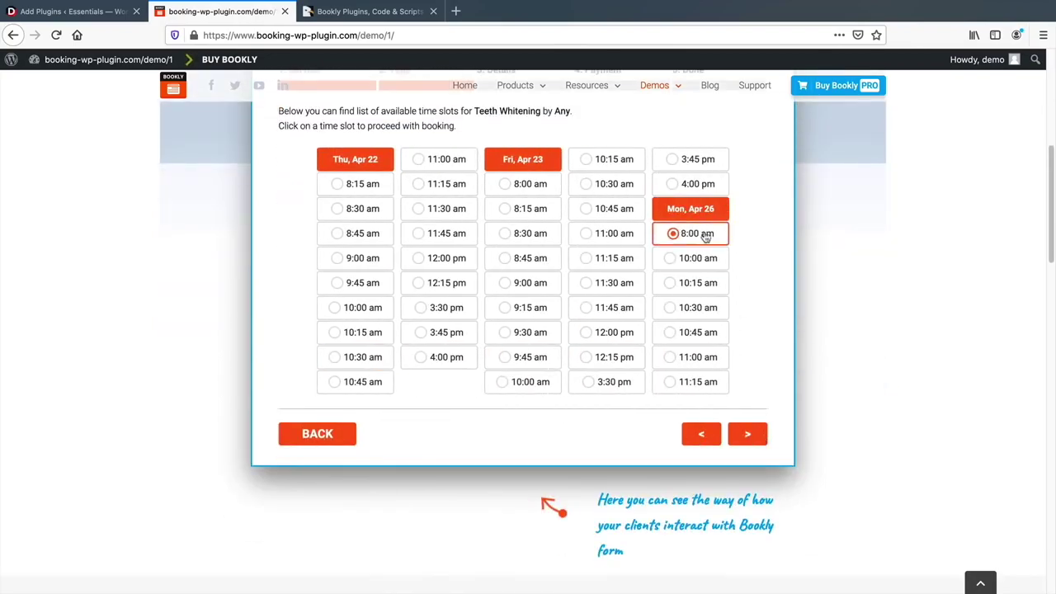
click(685, 358)
click(729, 391)
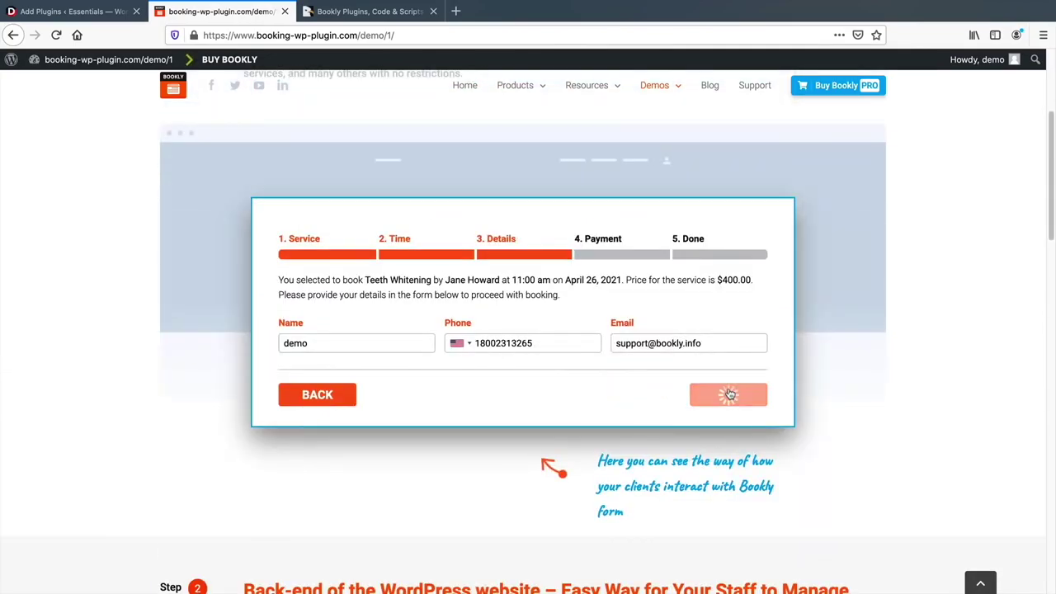
click(730, 393)
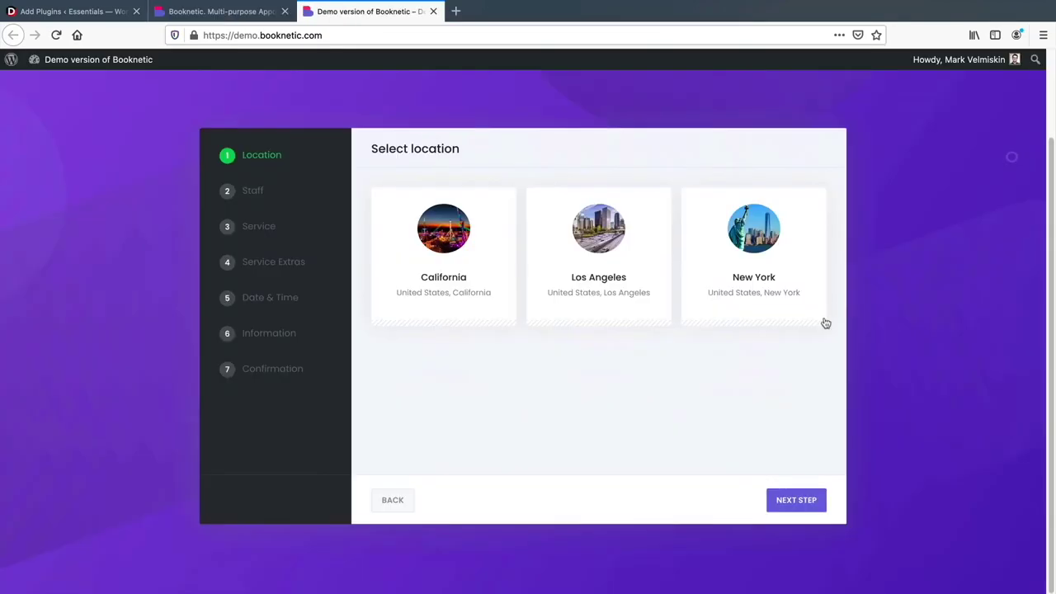
- In the Booknetic demo, choose the Los Angeles location, a staff member and the Tooth whitening service
click(619, 266)
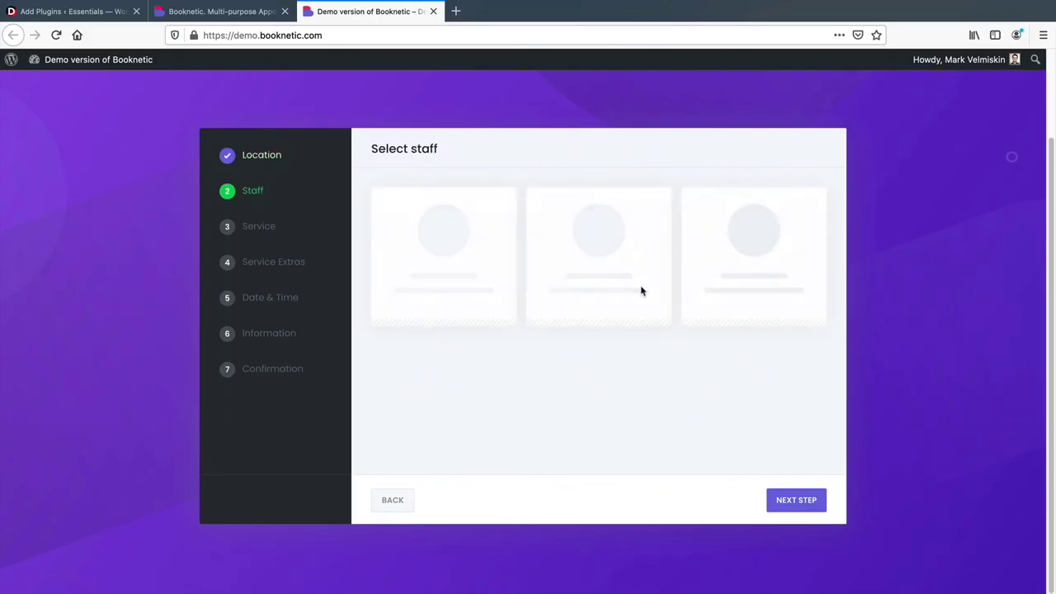
click(608, 289)
click(656, 311)
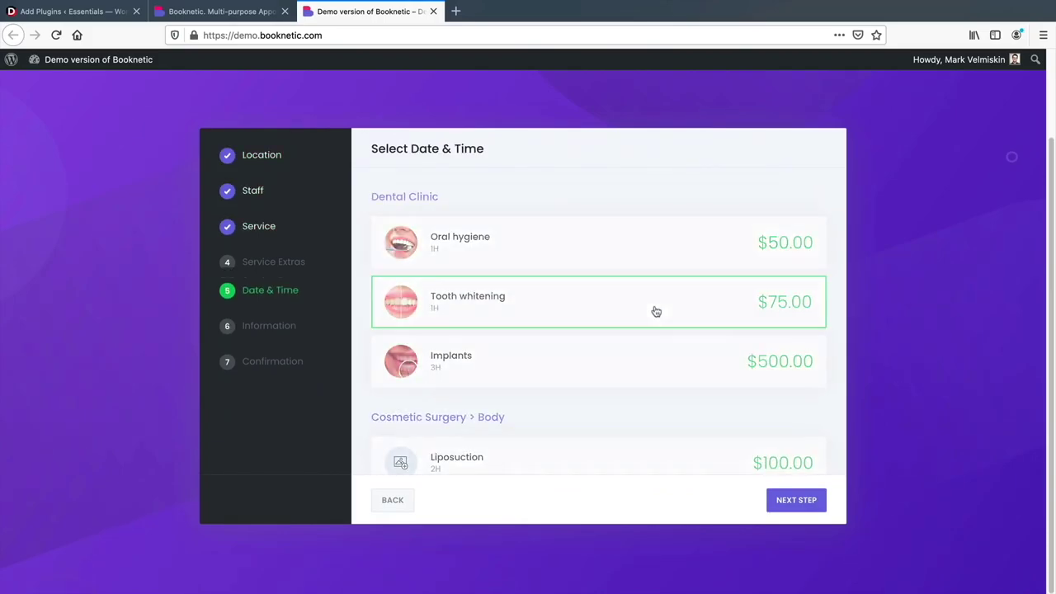
- Schedule the Booknetic appointment for 24 April 2021 at 12:30–13:30, pass the information step and confirm the booking
click(601, 362)
click(785, 493)
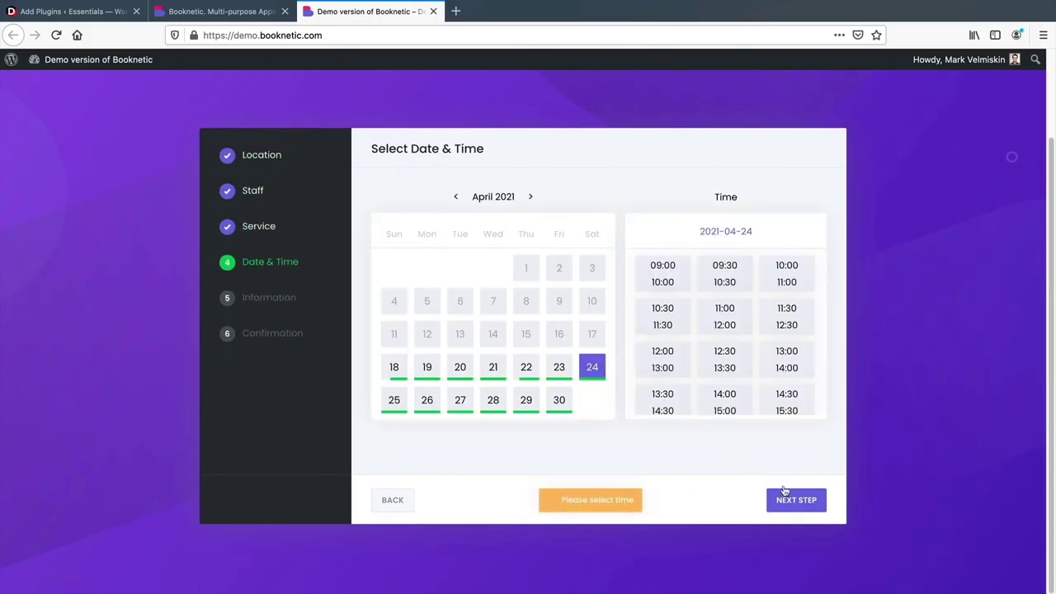
click(733, 355)
click(791, 498)
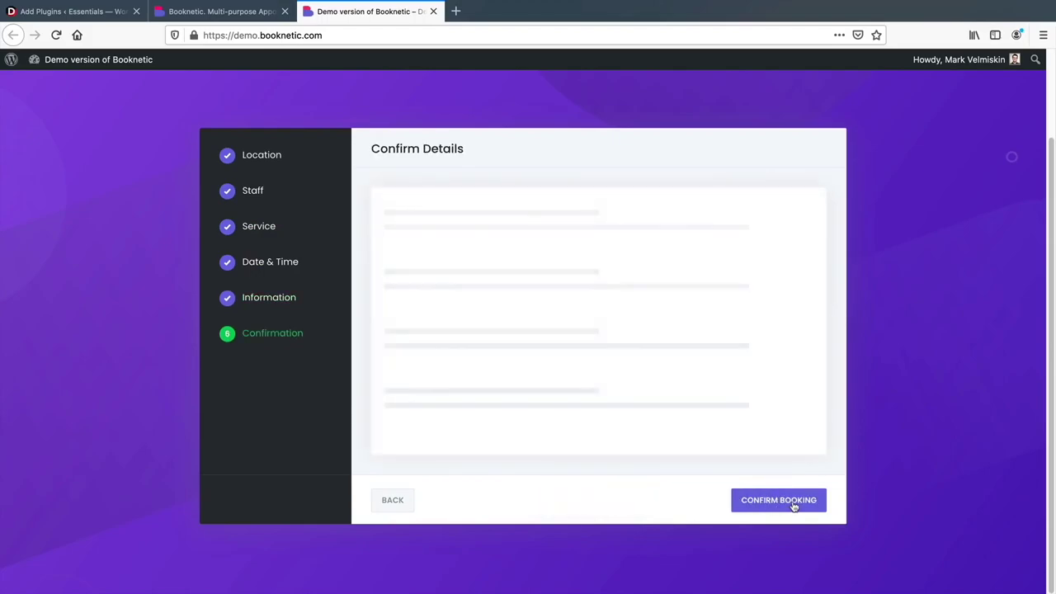
click(713, 336)
click(776, 500)
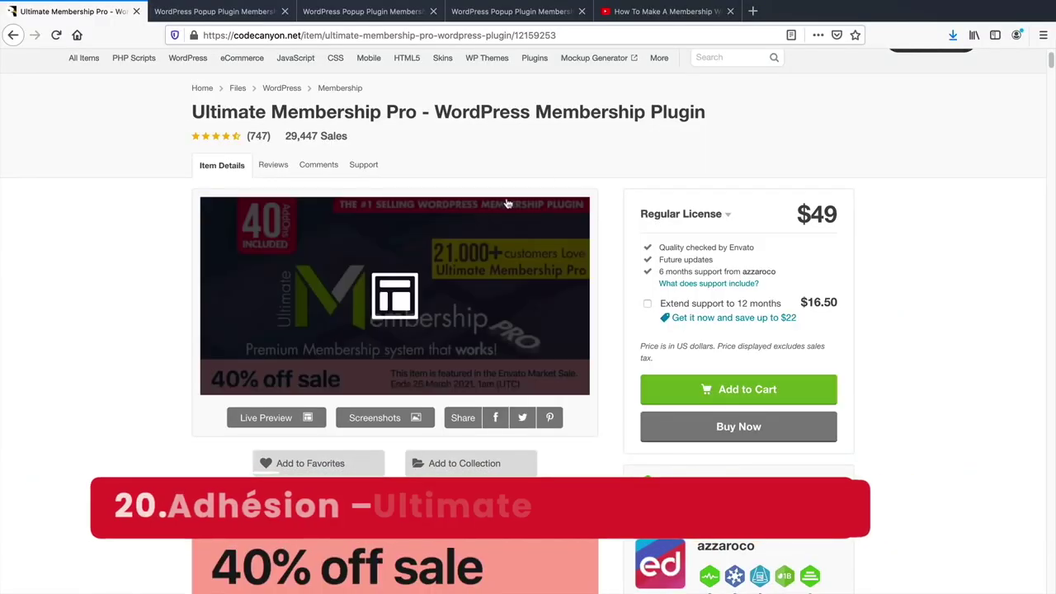
- View the Ultimate Membership Pro product page on CodeCanyon and its demo pages, including the membership content locker
drag(712, 111, 211, 110)
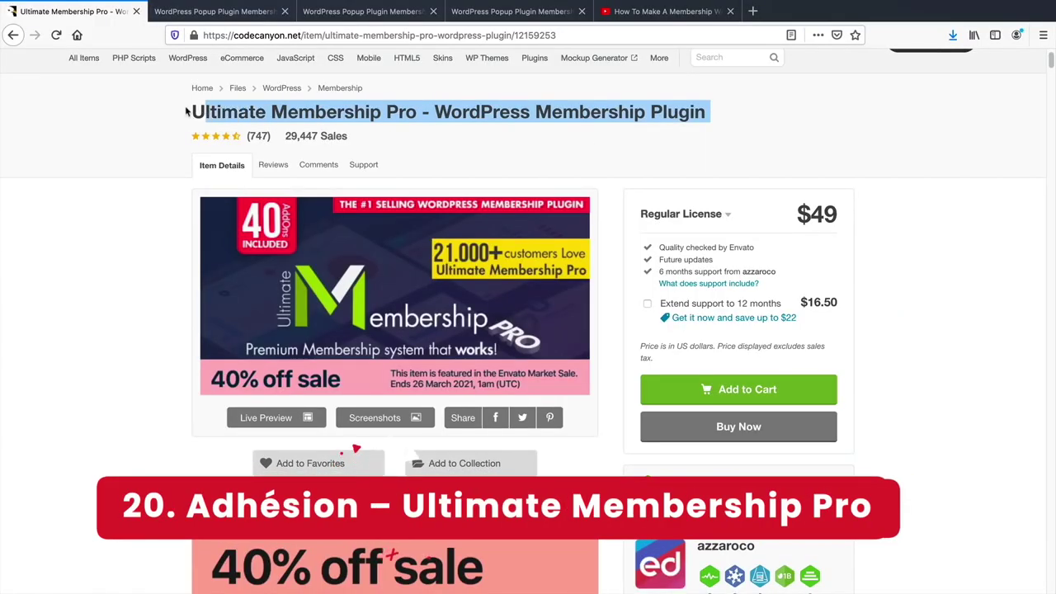
click(214, 11)
scroll(236, 313, down, 1)
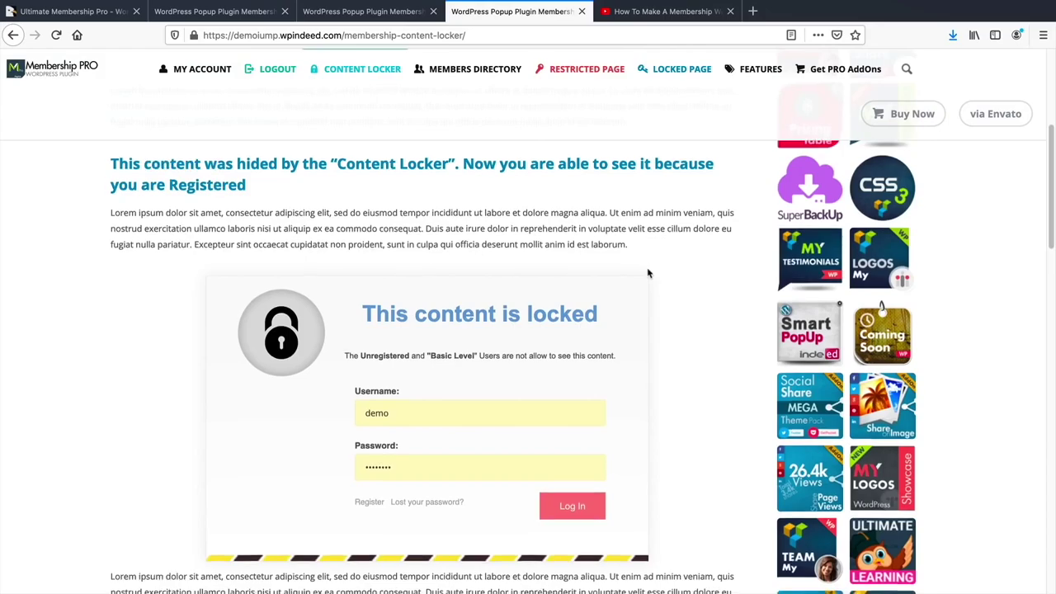
scroll(656, 287, down, 1)
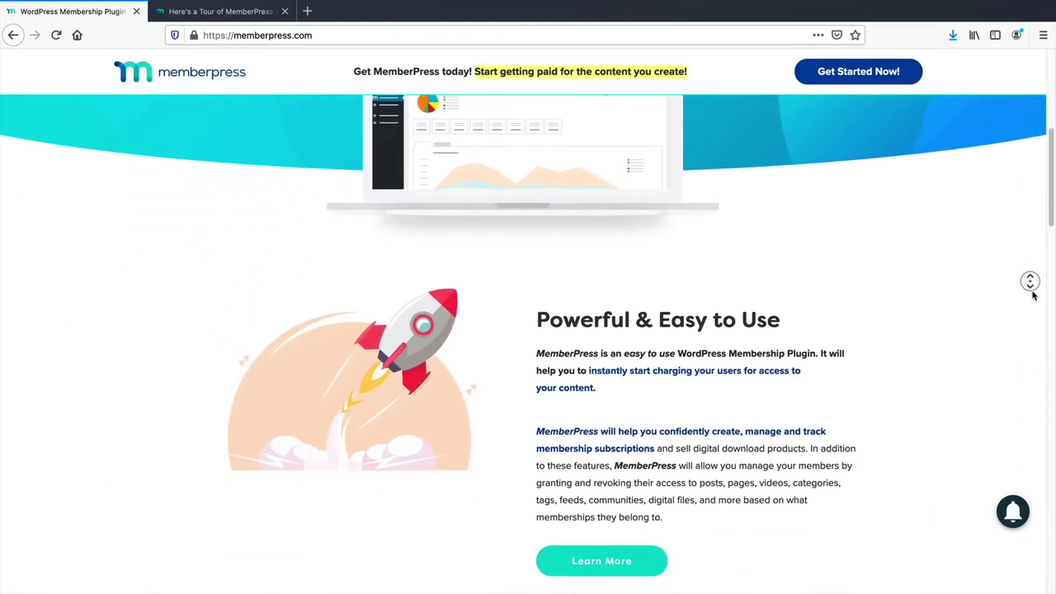
- Look through the MemberPress home page and the tour screenshots on managing and adding memberships
middle_click(1033, 295)
click(236, 18)
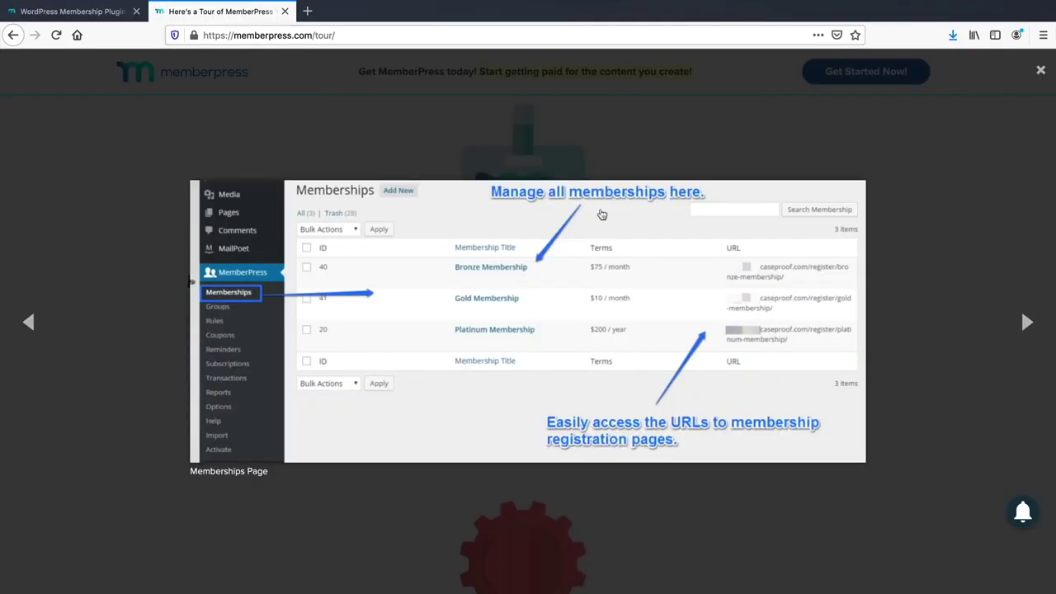
click(1028, 322)
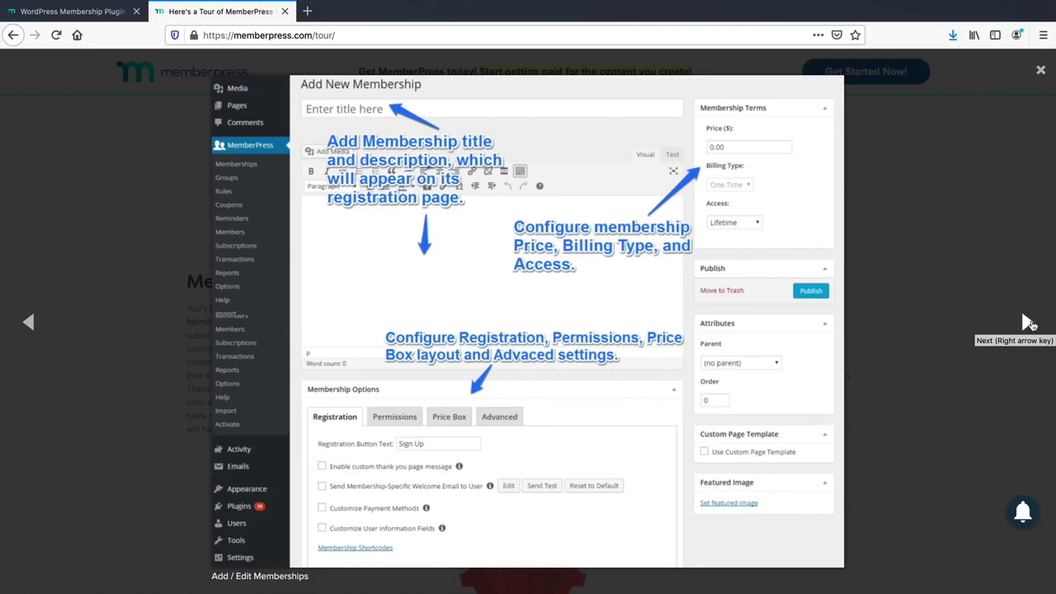
click(1028, 323)
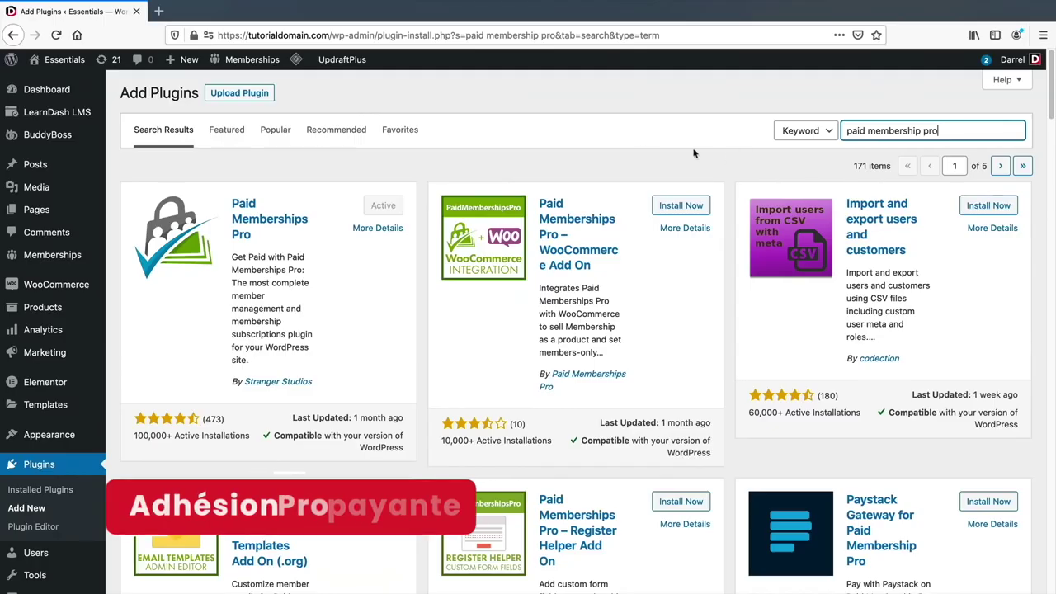
- Find Paid Memberships Pro among the plugins and review its visits, sales and membership reports
click(279, 221)
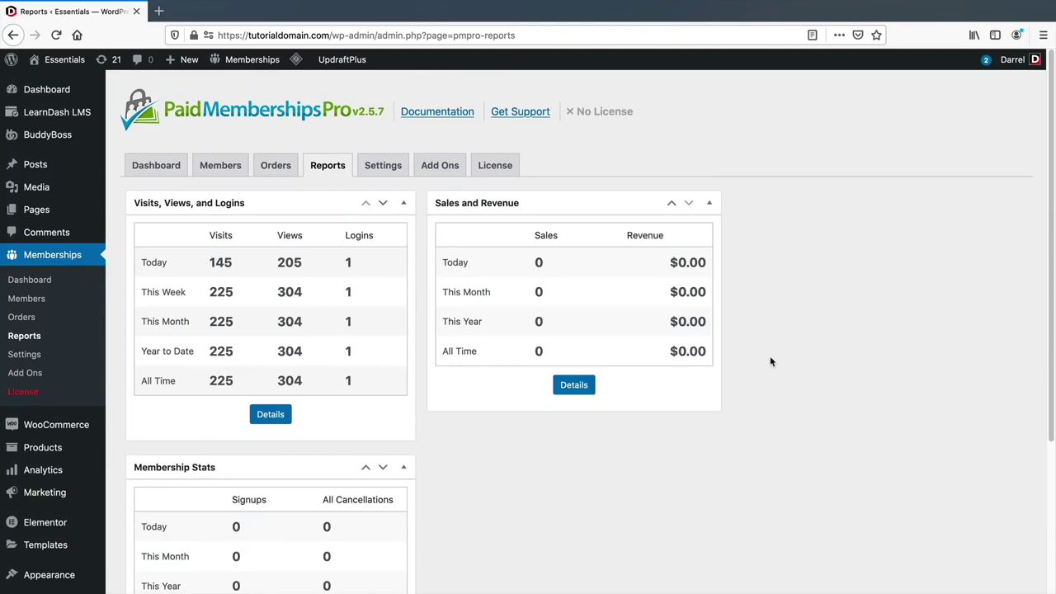
middle_click(769, 359)
scroll(769, 369, down, 2)
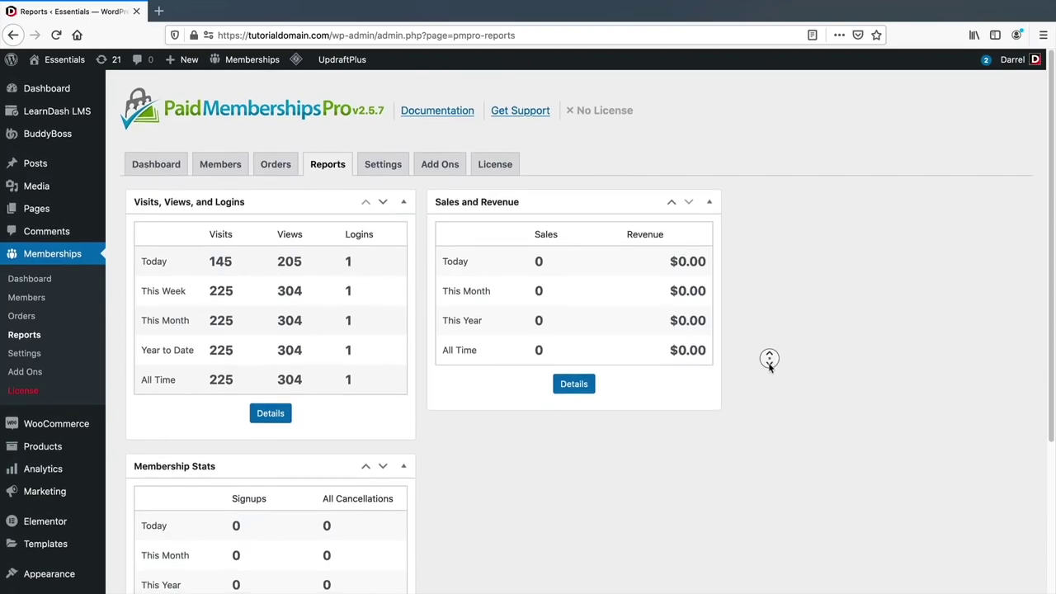
scroll(769, 369, down, 1)
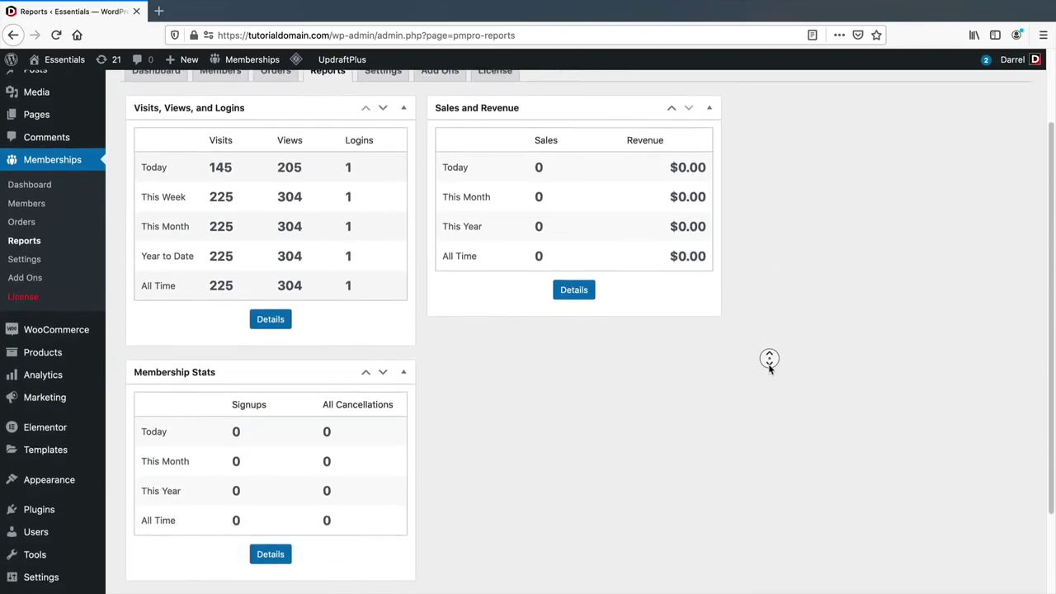
click(768, 369)
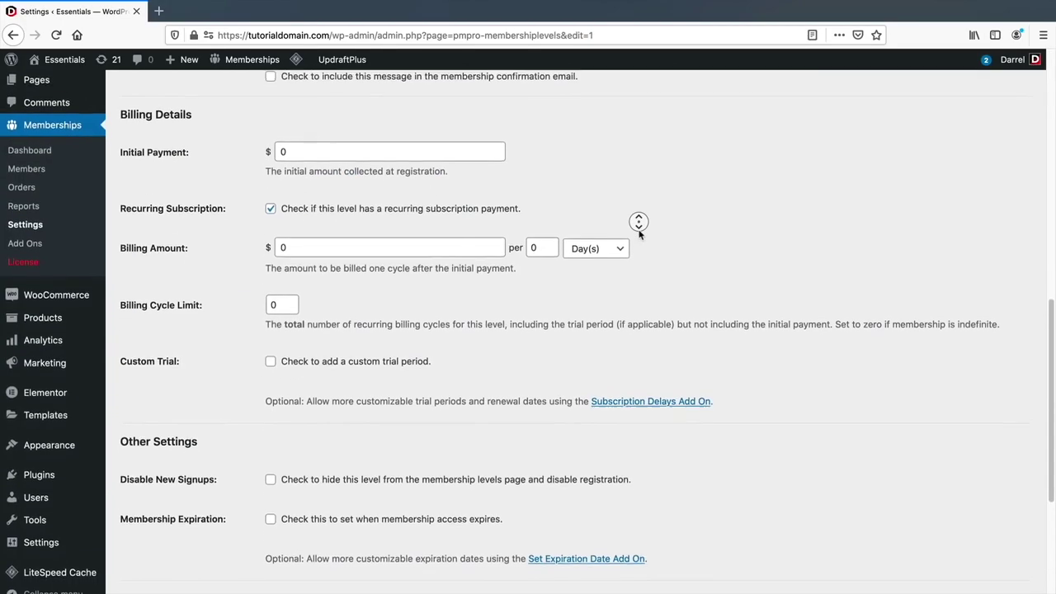
- Set the membership level's initial payment to $50 and its billing interval to 3, and choose PayPal Standard as the payment gateway
click(374, 148)
text(50)
key(Tab)
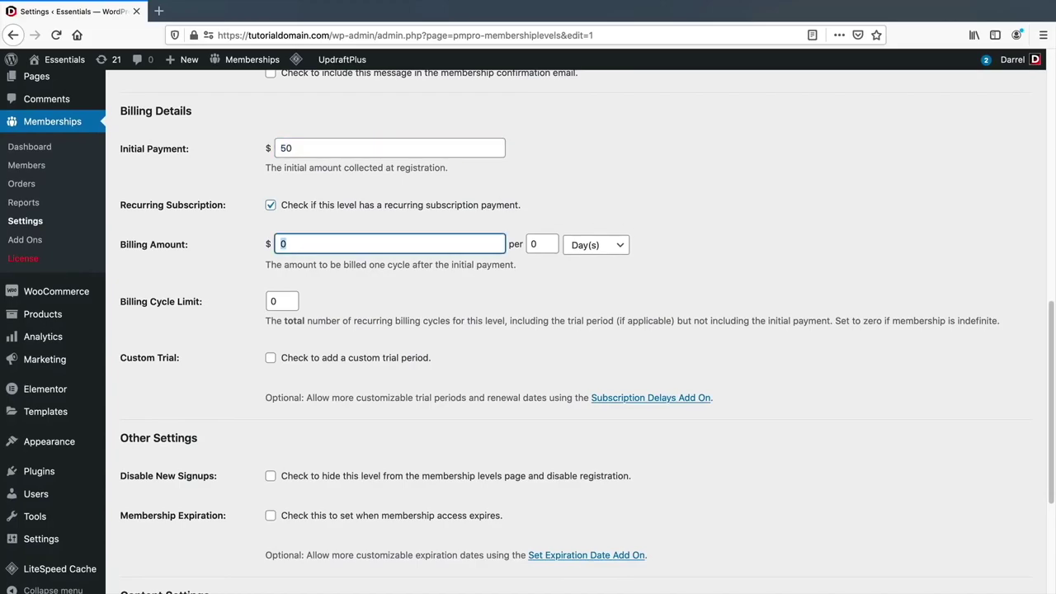
key(Tab)
text(3)
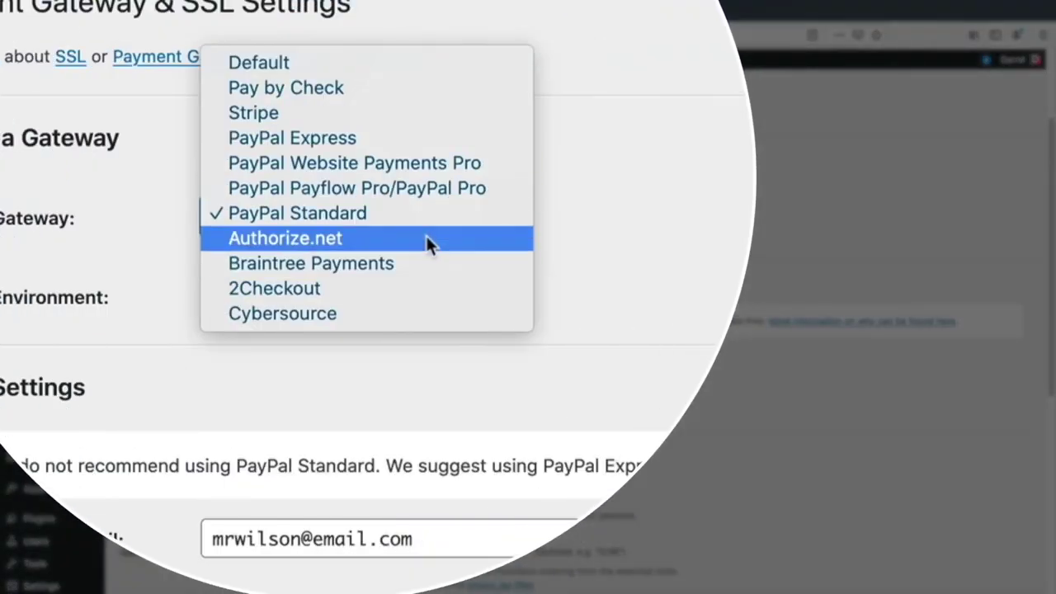
click(427, 213)
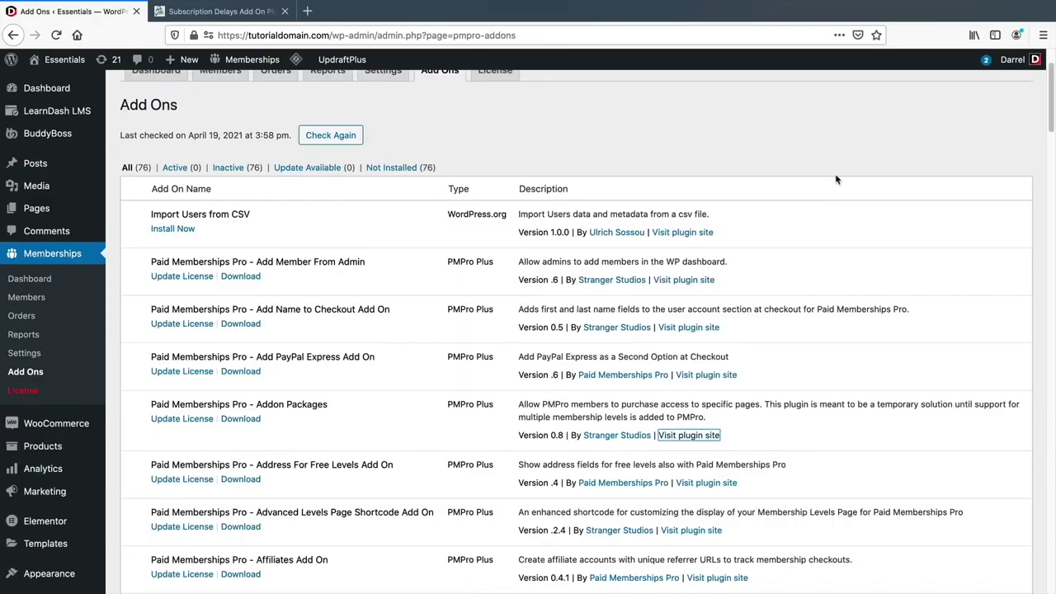
- Look through the Paid Memberships Pro add-ons list and the Subscription Delays add-on page
scroll(835, 176, down, 3)
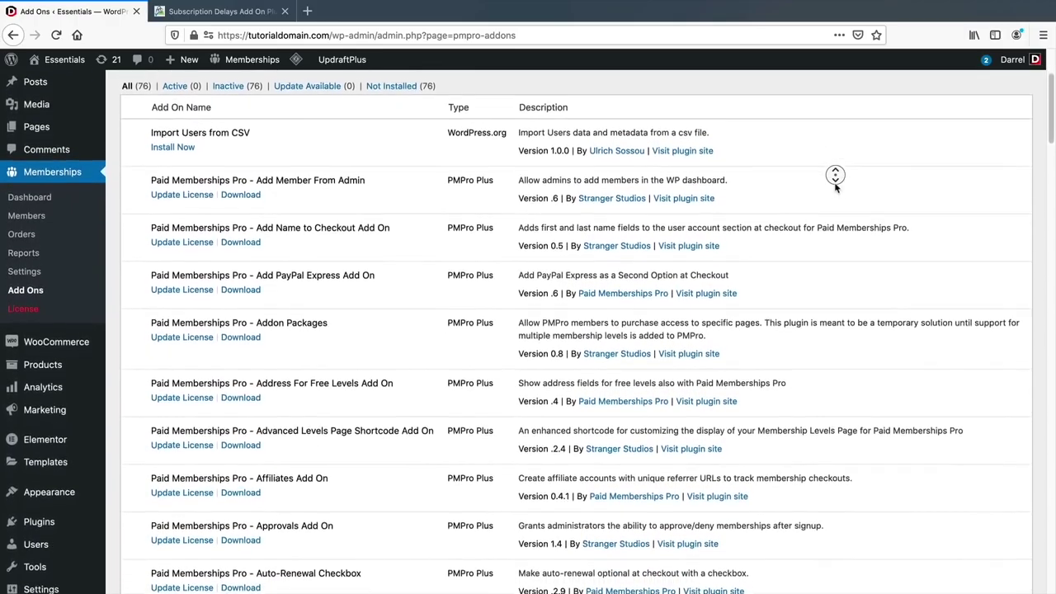
scroll(835, 176, down, 3)
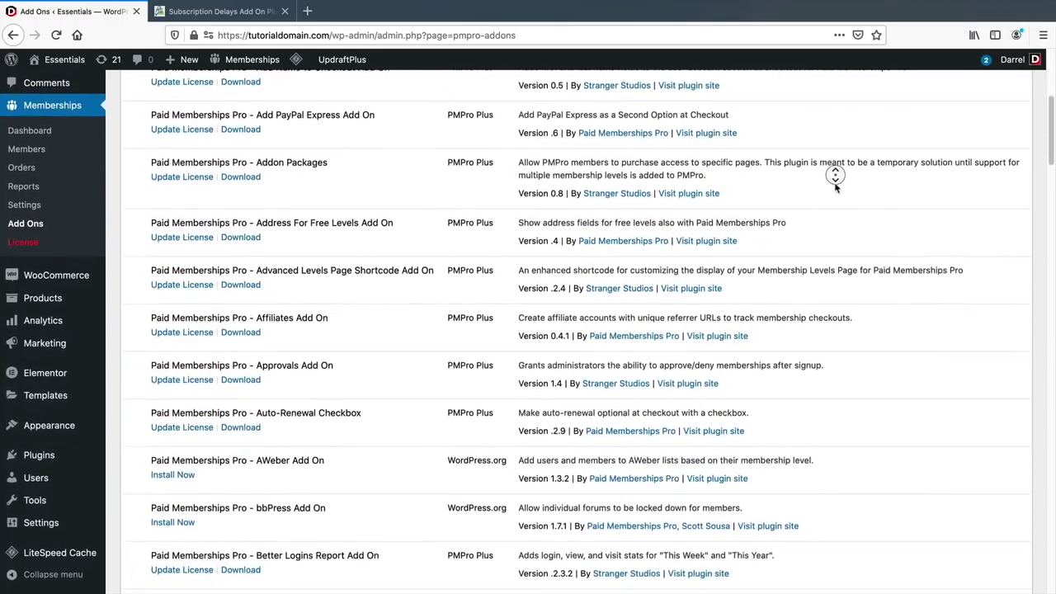
click(262, 12)
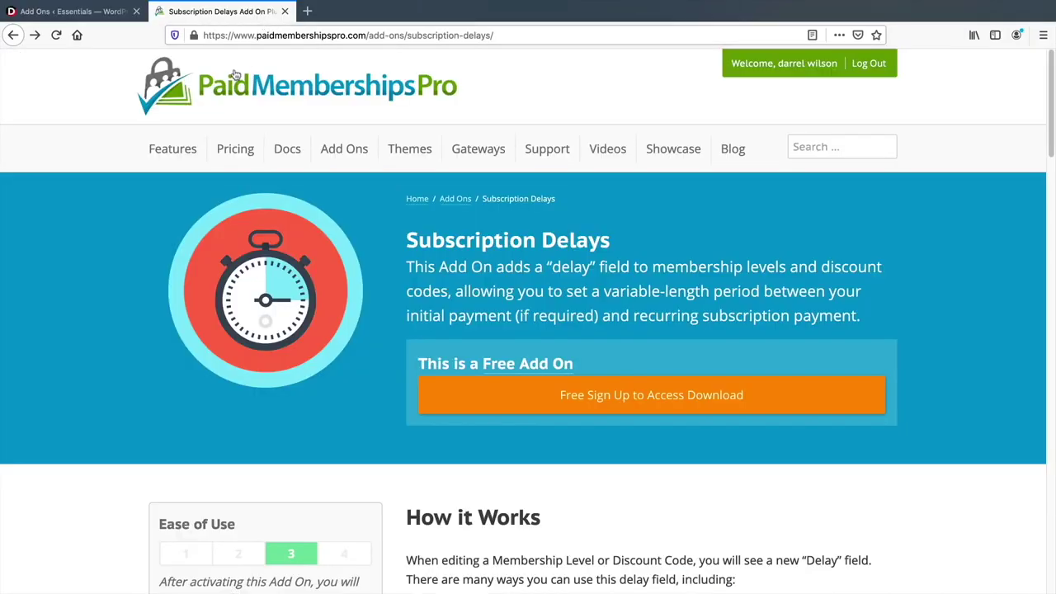
click(158, 183)
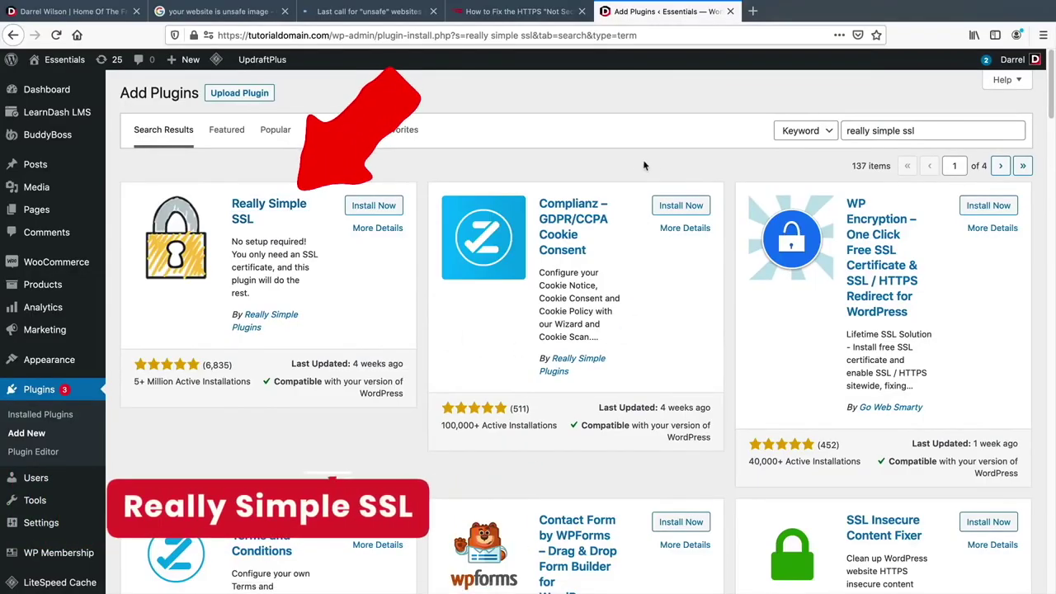
- Install the Really Simple SSL plugin and view the site's connection security information
click(373, 207)
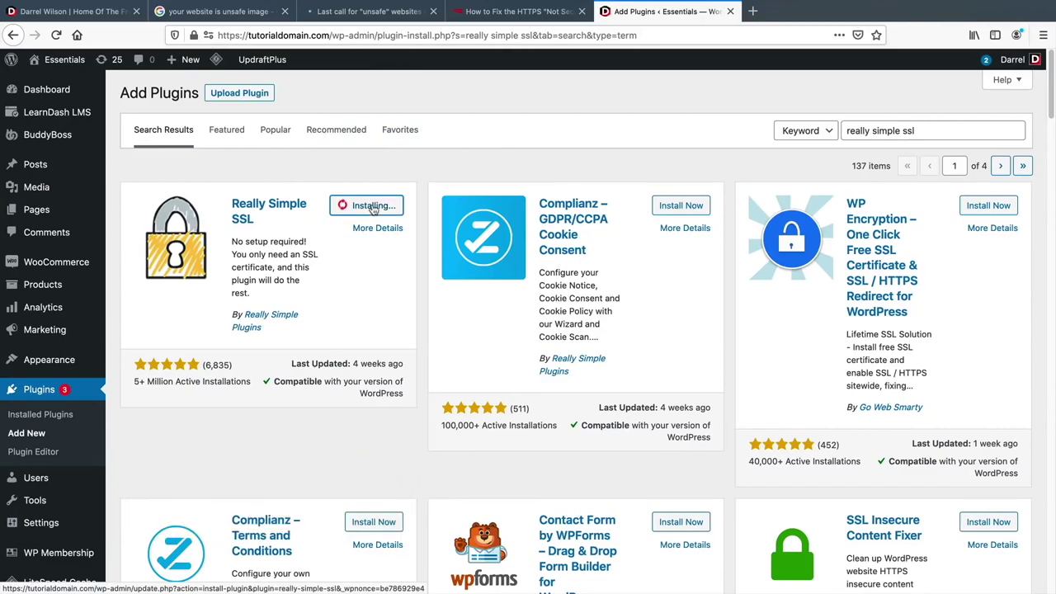
click(194, 35)
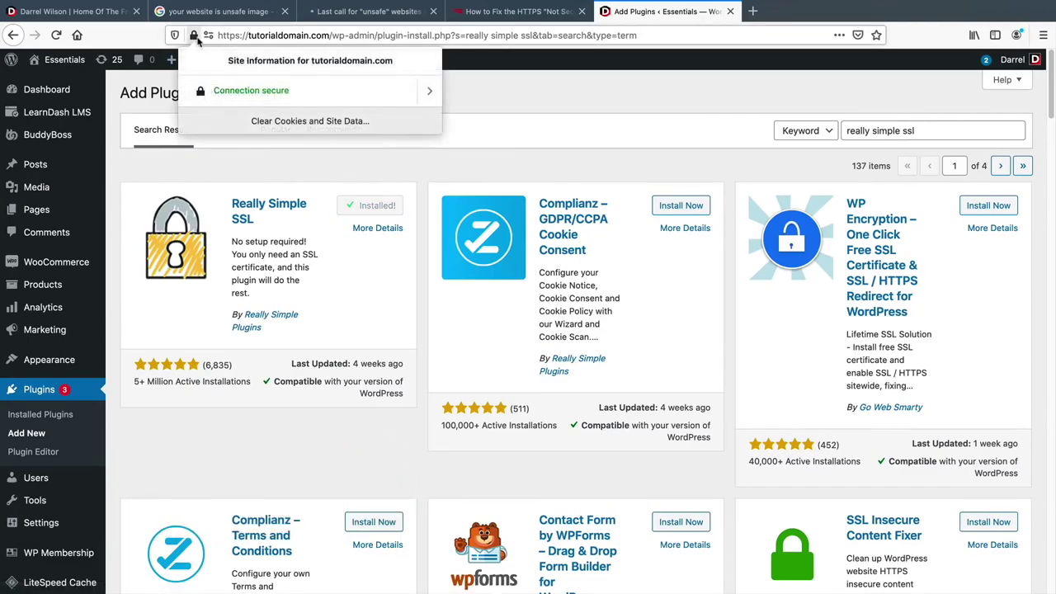
- Check the site's connection security details, view the HTTPS "Not secure" and Chrome 70 unsafe-website articles, and return to the Really Simple SSL plugin
click(421, 91)
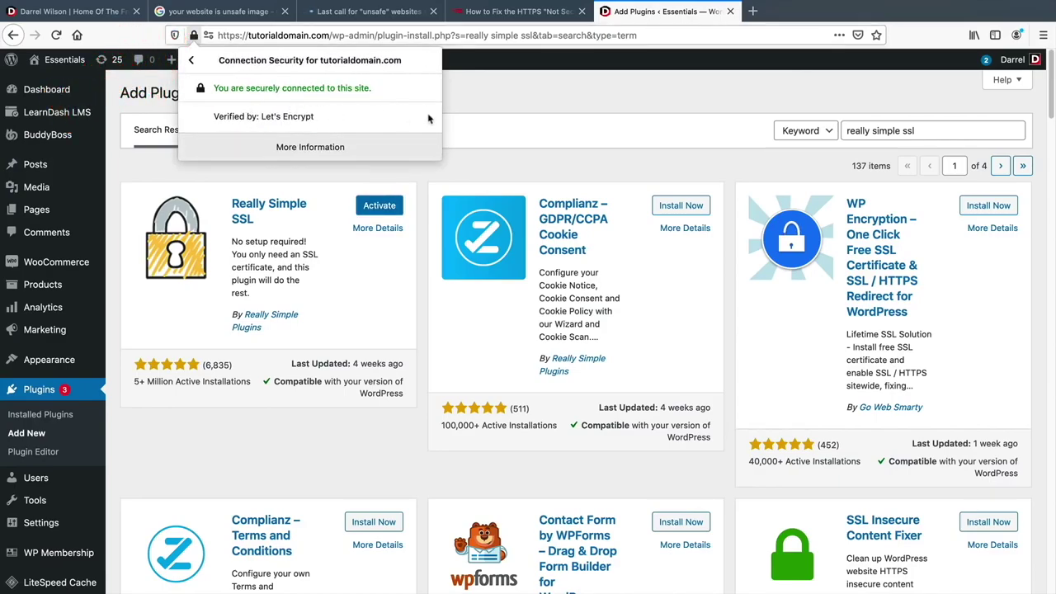
click(500, 15)
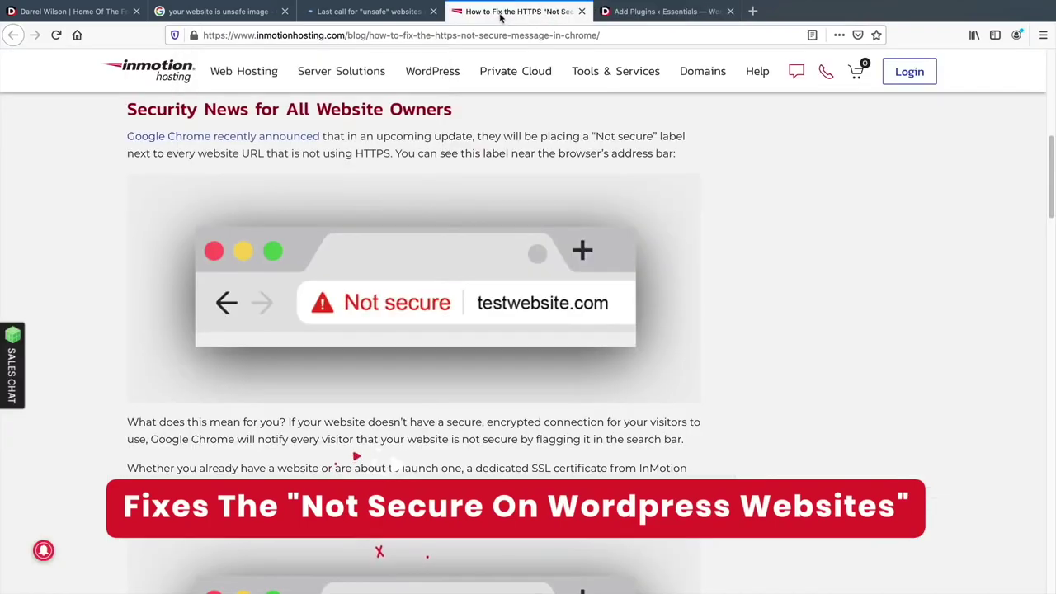
click(388, 12)
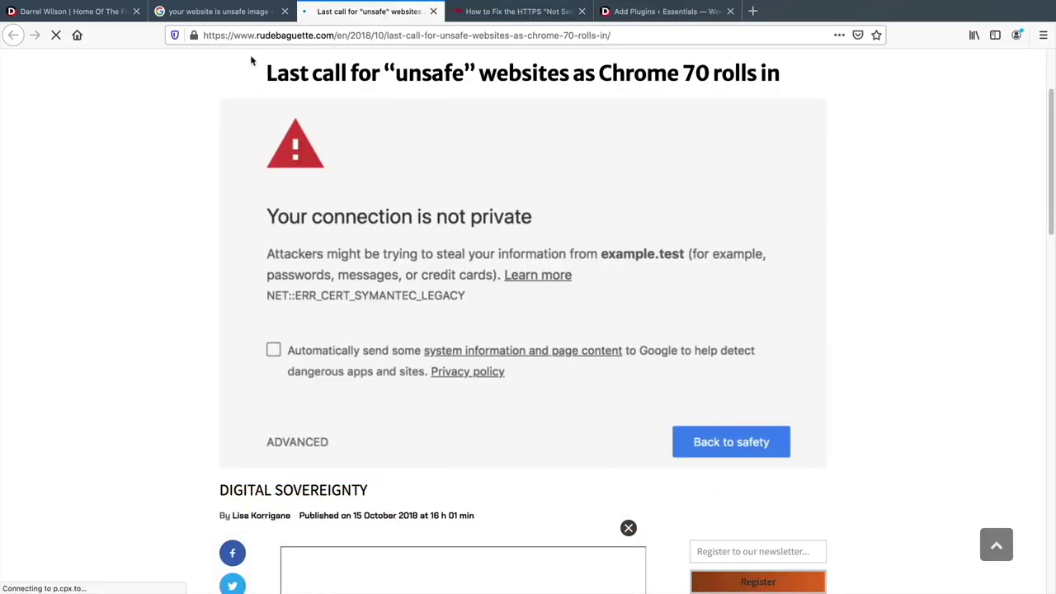
click(642, 12)
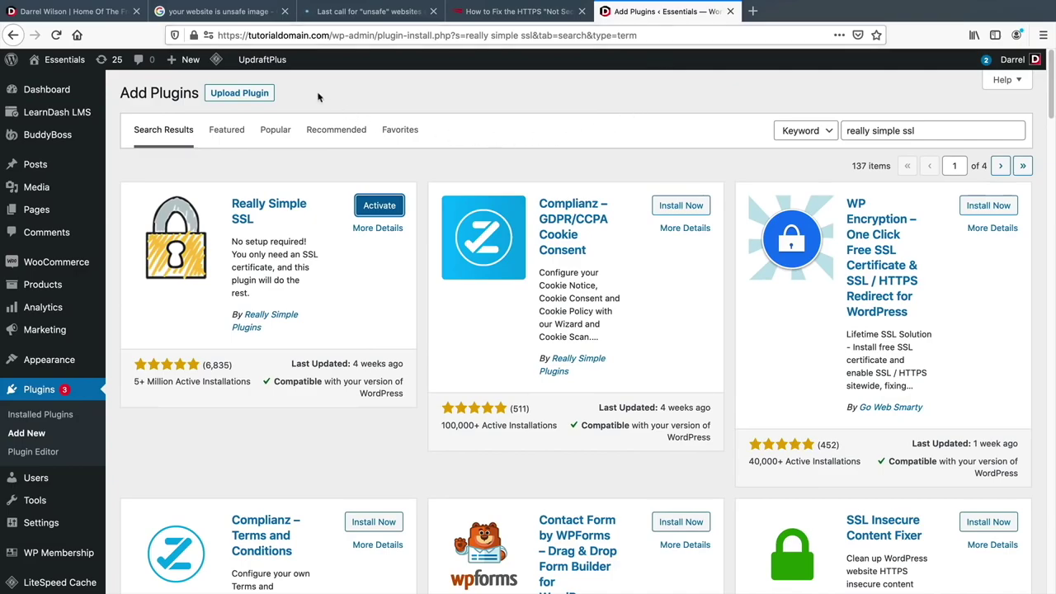
click(193, 36)
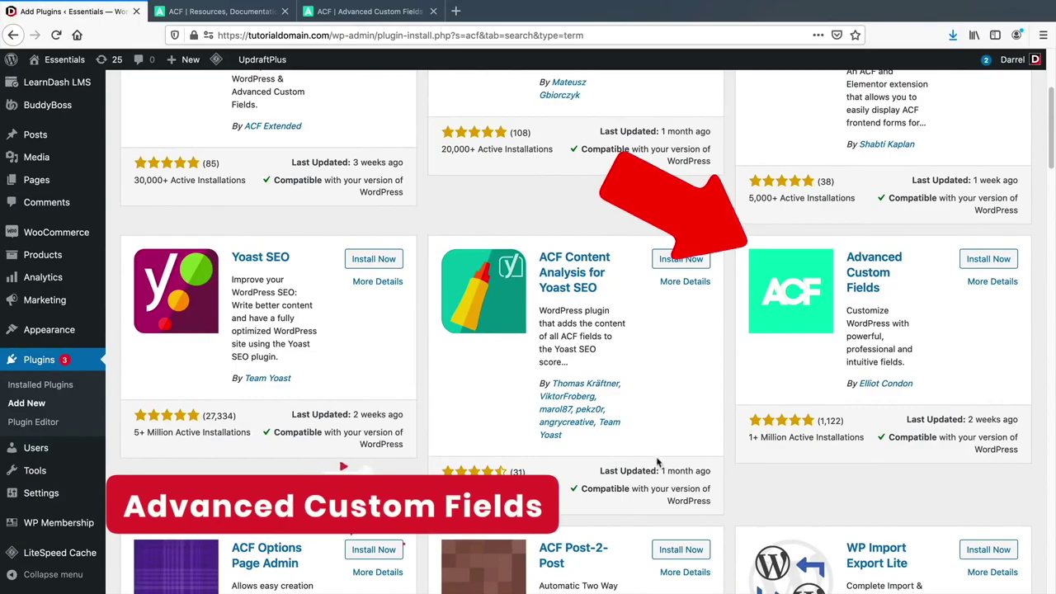
- Look at the Advanced Custom Fields plugin and its example of custom run details fields on a post
click(866, 272)
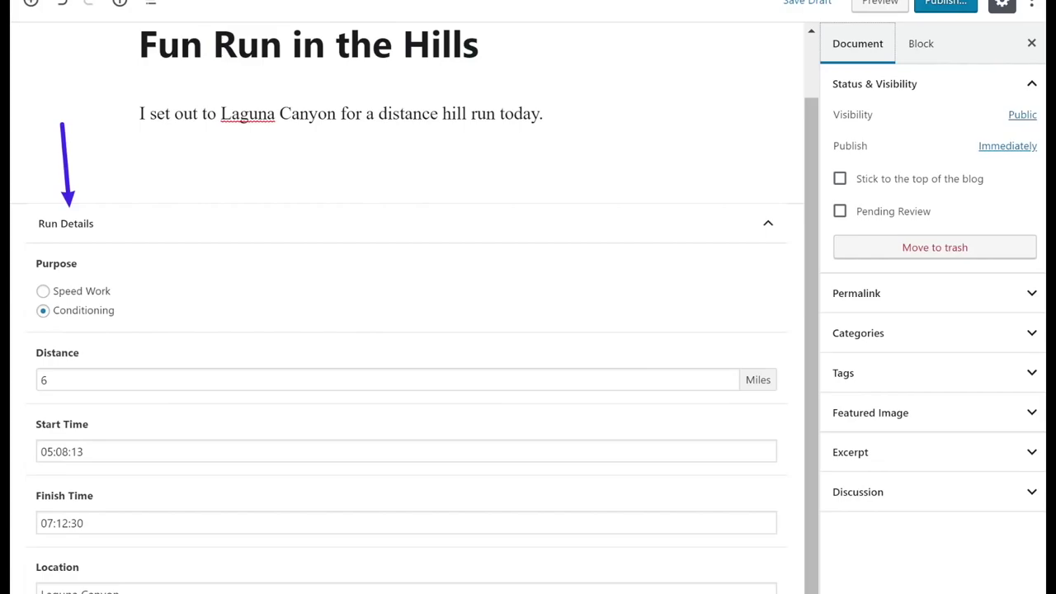
middle_click(937, 249)
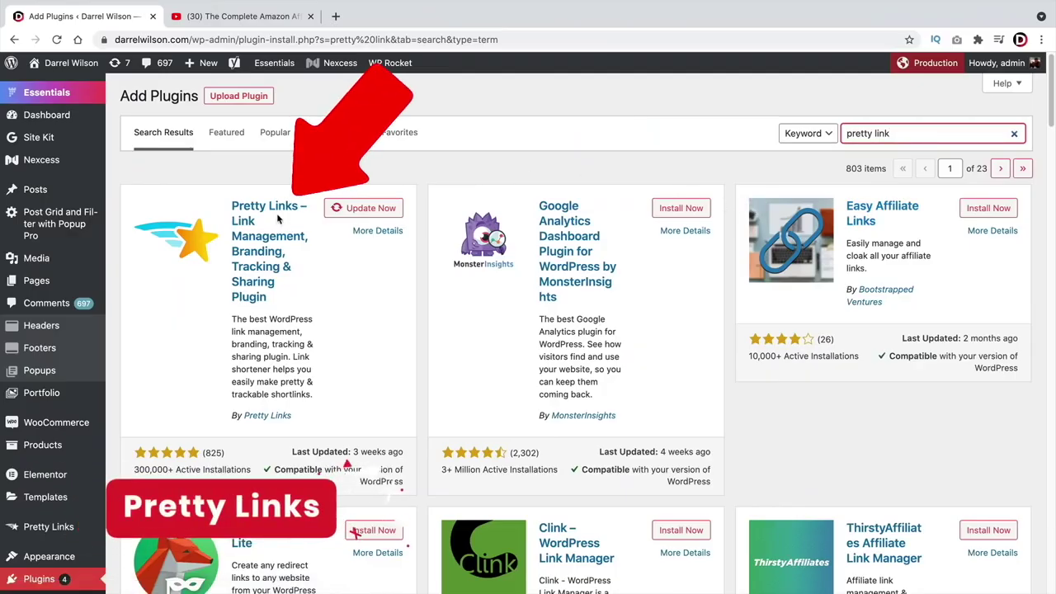
- Review the Pretty Links plugin's clicks report for all links and bring up the Amazon affiliate marketing tutorial video
click(276, 213)
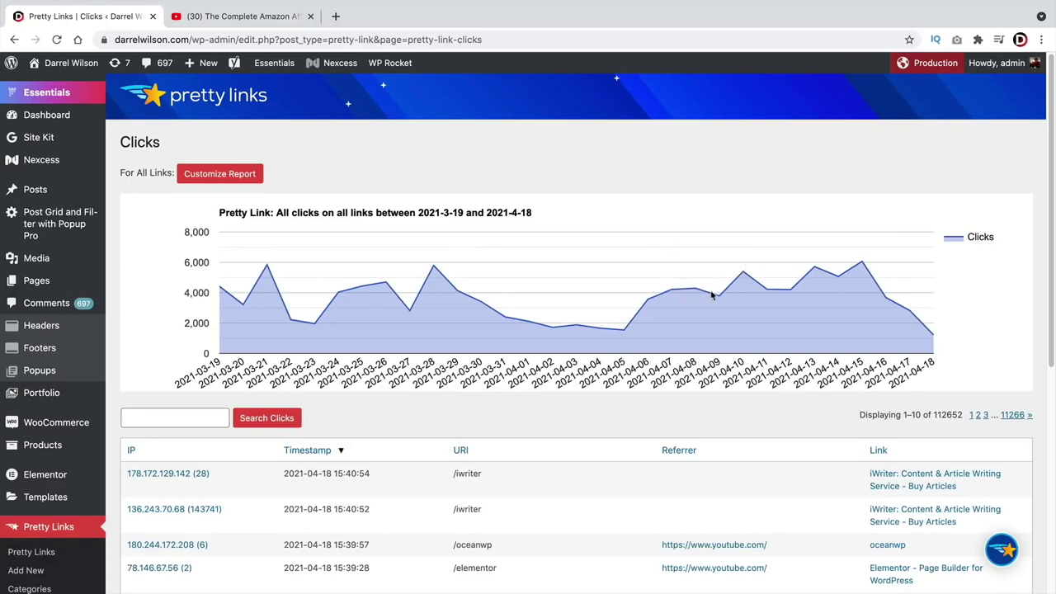
key(ctrl+Tab)
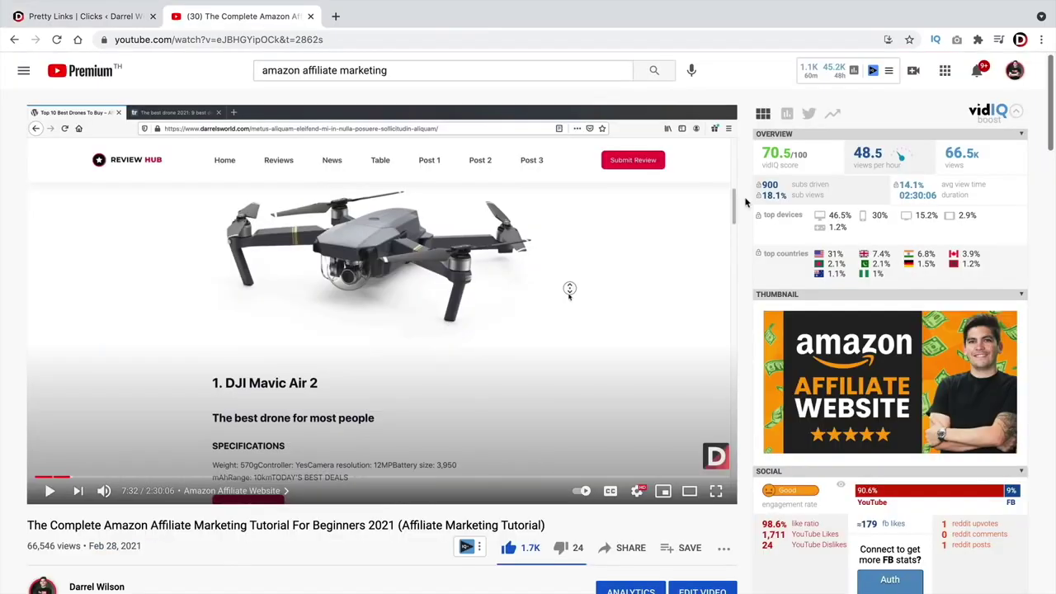